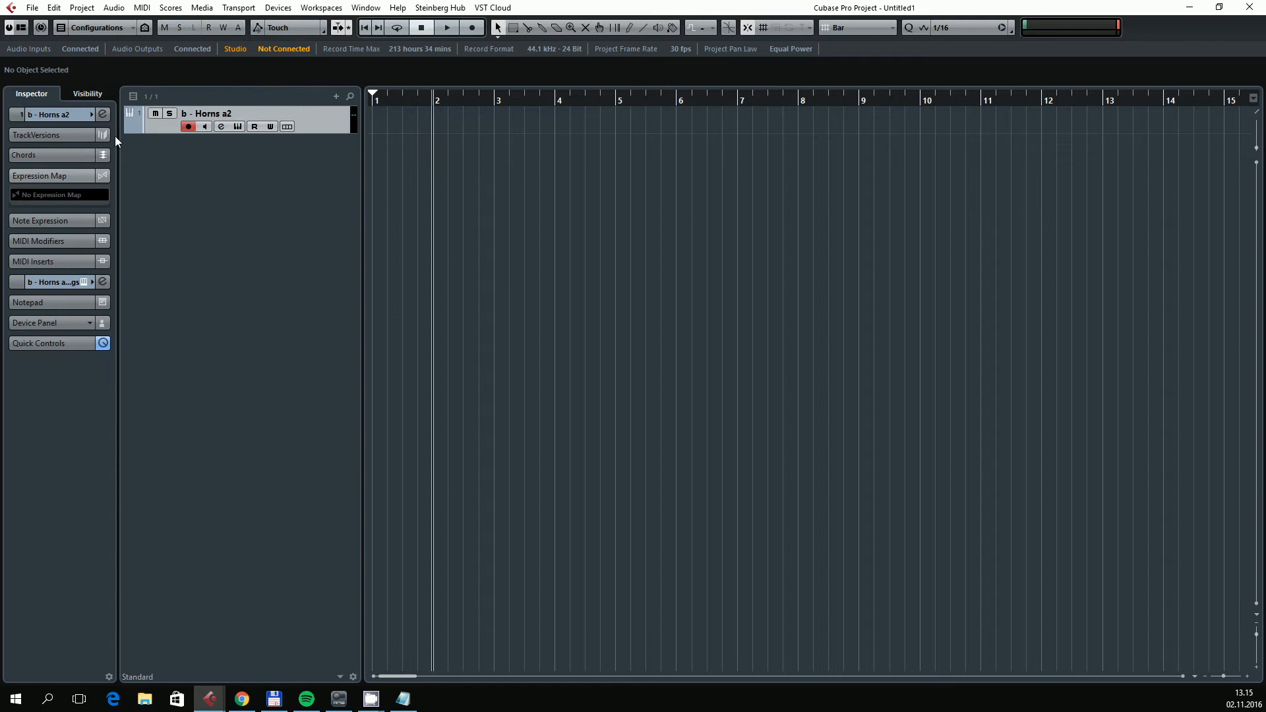
Step: Open the Kontakt instrument of the b - Horns a2 track and set its articulation switching to Locked to UACC
{"action": "left_click", "coordinate": [50, 115]}
{"action": "left_click", "coordinate": [102, 253]}
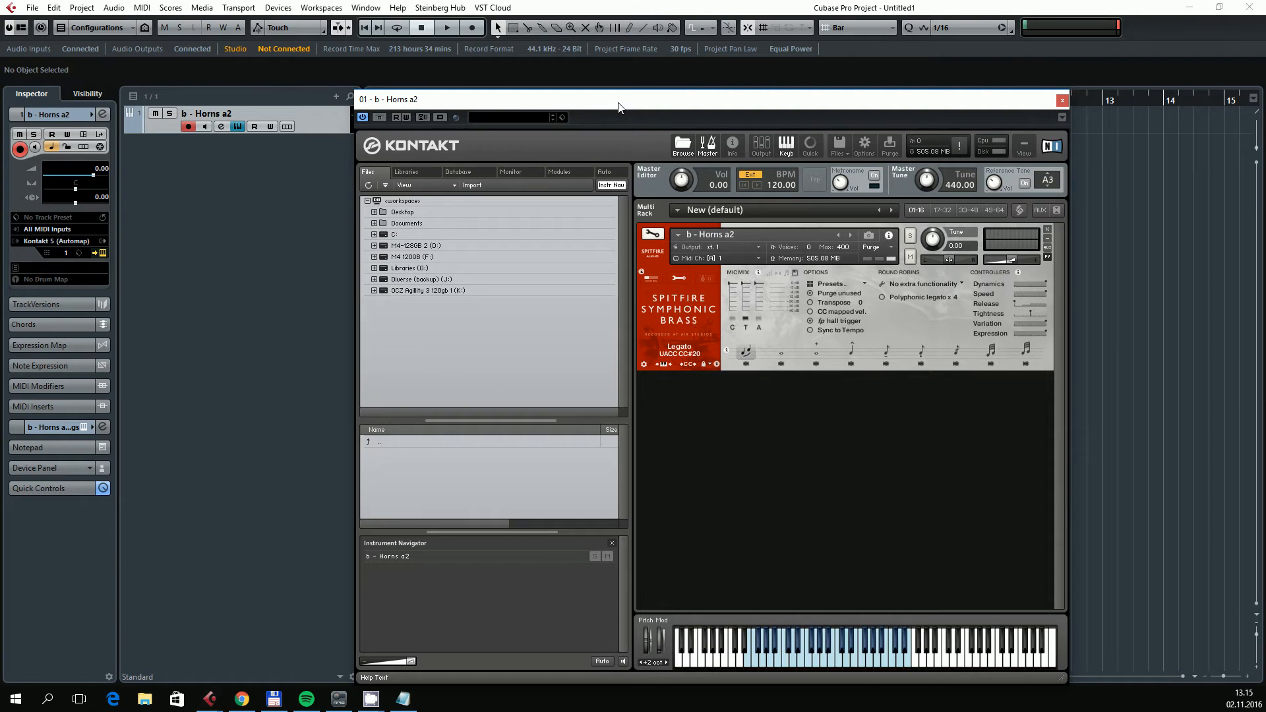
{"action": "left_click_drag", "start_coordinate": [619, 112], "coordinate": [470, 55]}
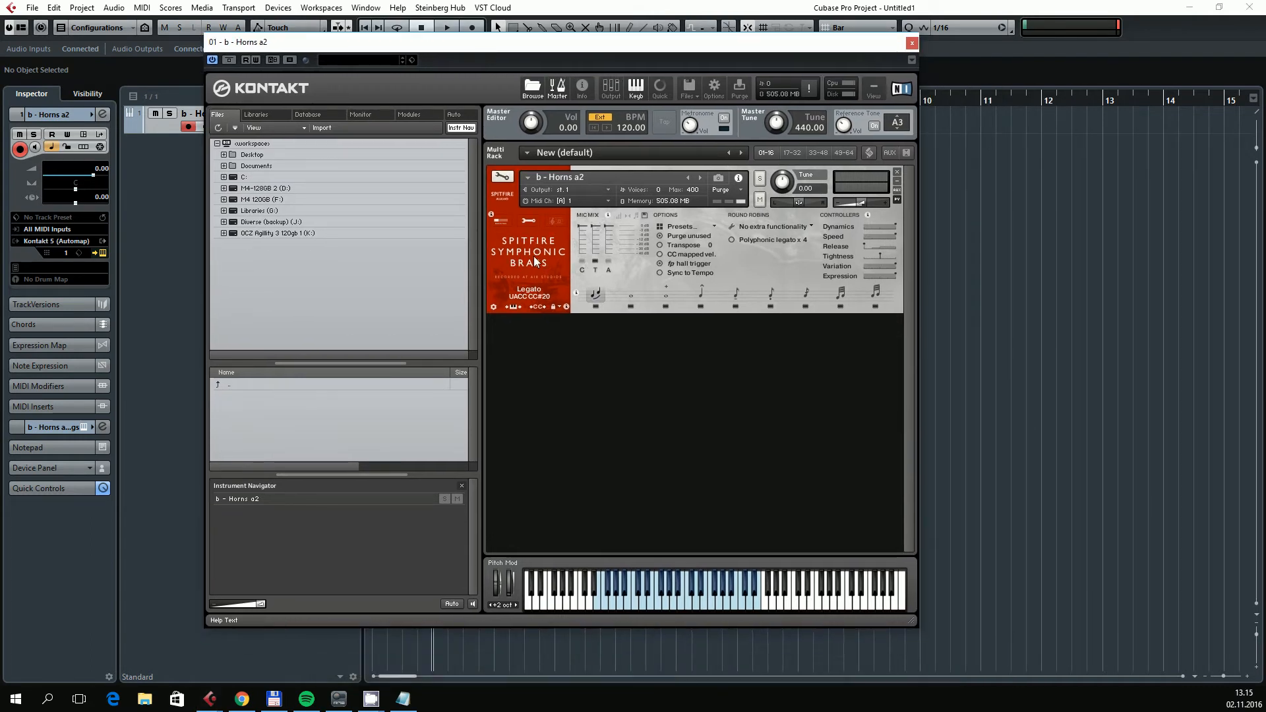
{"action": "left_click", "coordinate": [557, 307]}
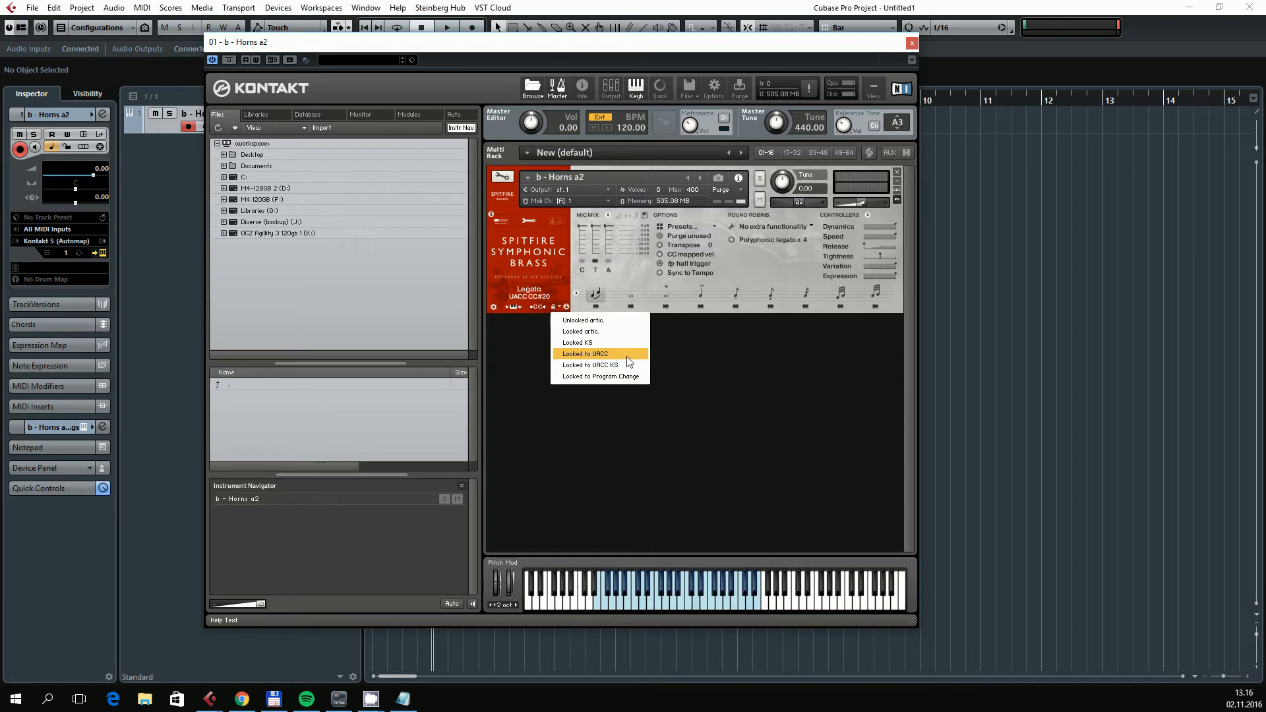
{"action": "left_click", "coordinate": [627, 356]}
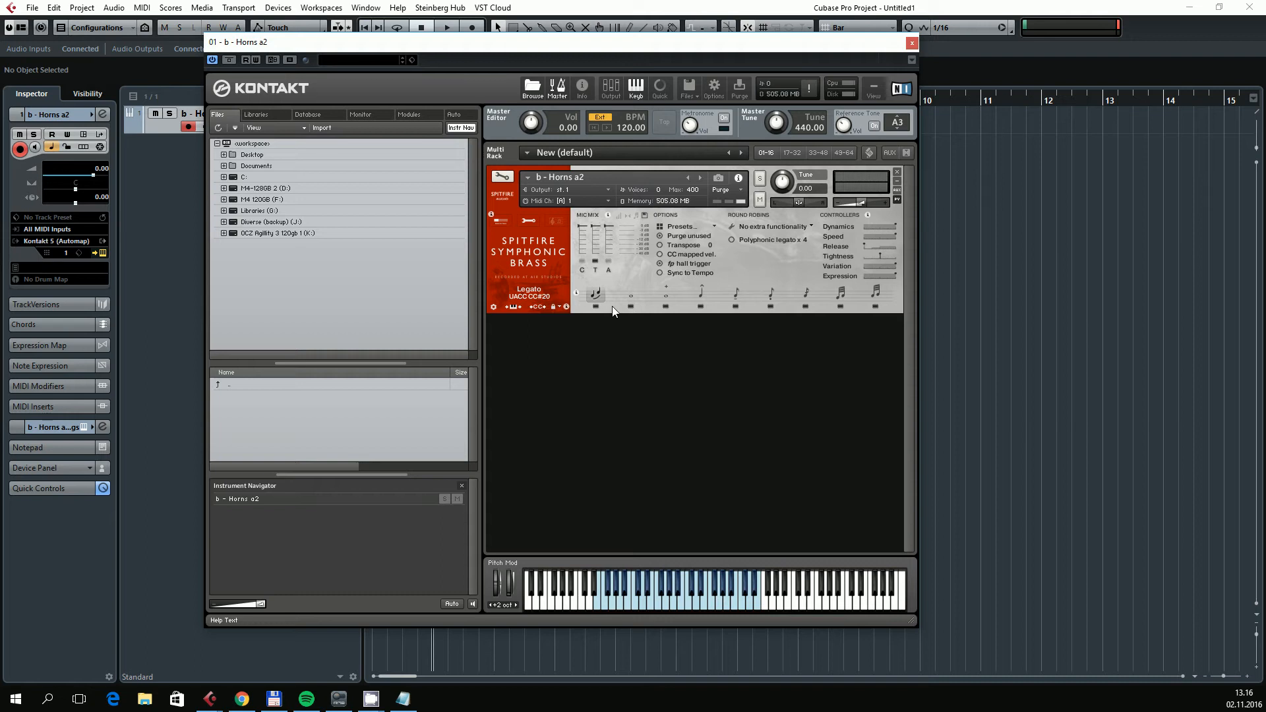
Step: Go through the patch's Marcato, Staccato, Trill (Minor 2nd) and Trill (Major 2nd) articulations to check their UACC numbers
{"action": "left_click", "coordinate": [700, 290]}
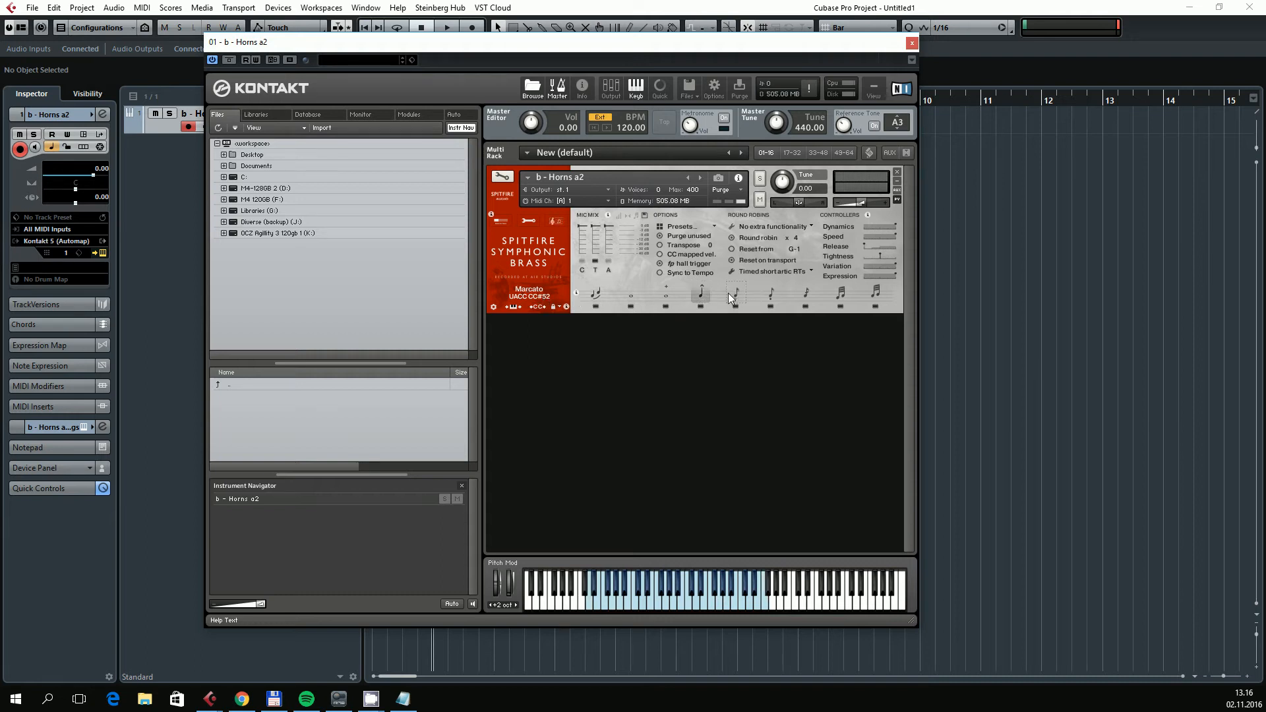
{"action": "left_click", "coordinate": [770, 293]}
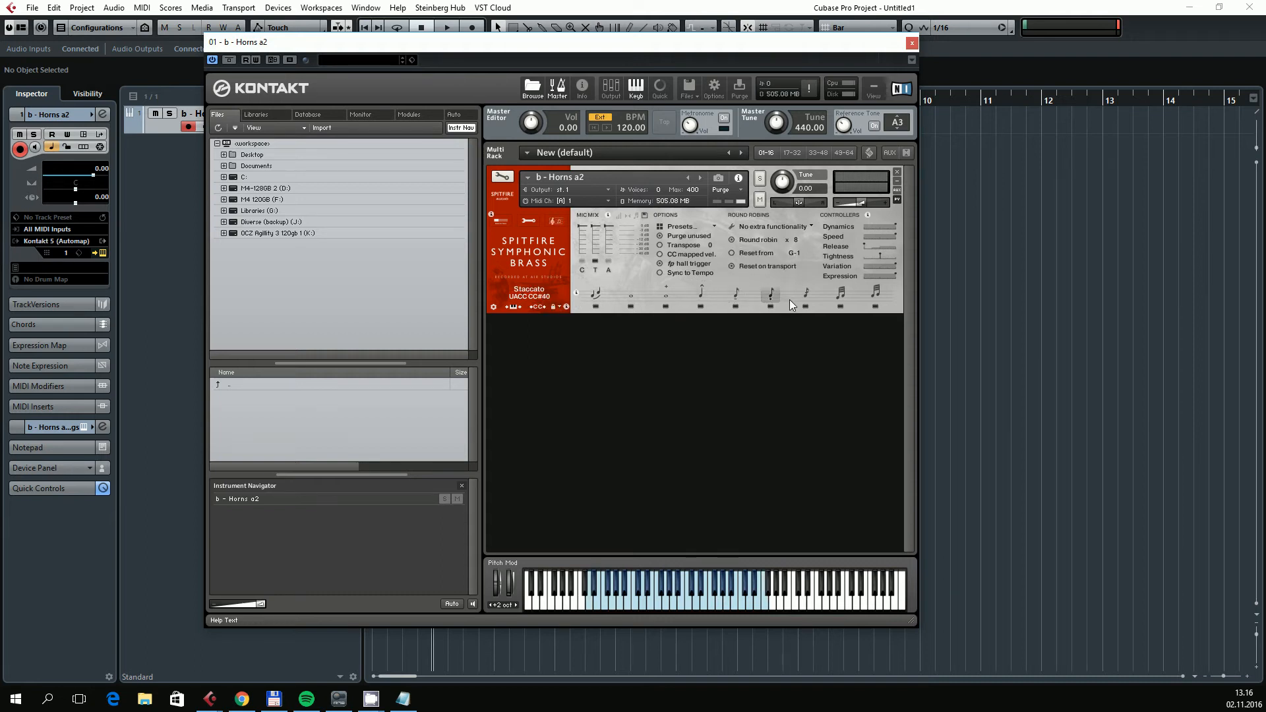
{"action": "left_click", "coordinate": [840, 292]}
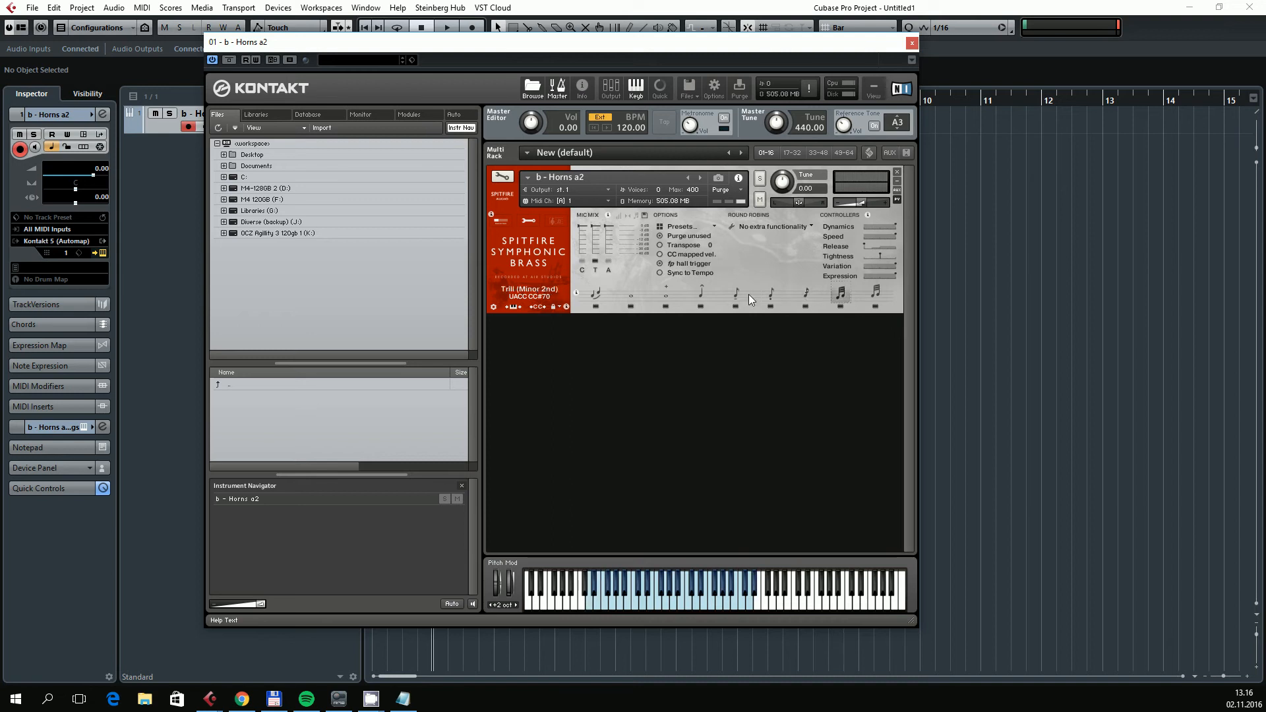
{"action": "left_click", "coordinate": [877, 295]}
Step: Create a new expression map in the Expression Map Setup and name it "b - Horns a2"
{"action": "left_click_drag", "start_coordinate": [365, 45], "coordinate": [472, 48]}
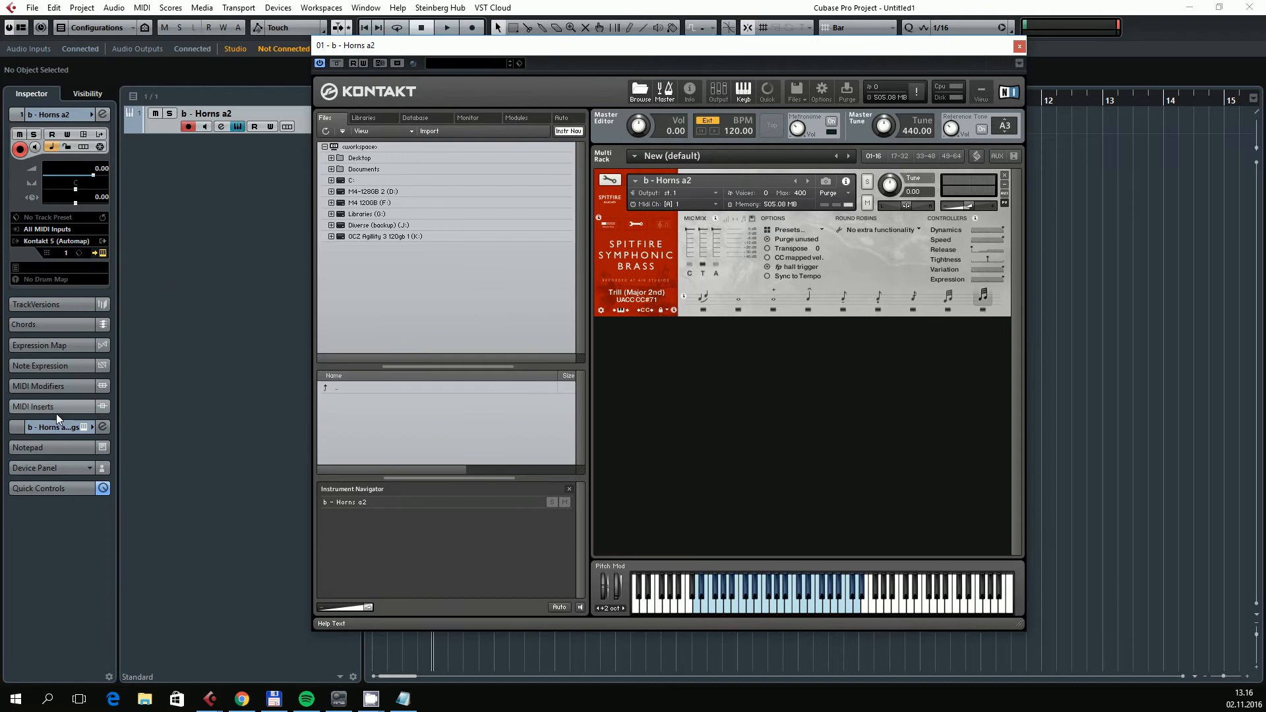
{"action": "left_click", "coordinate": [47, 345]}
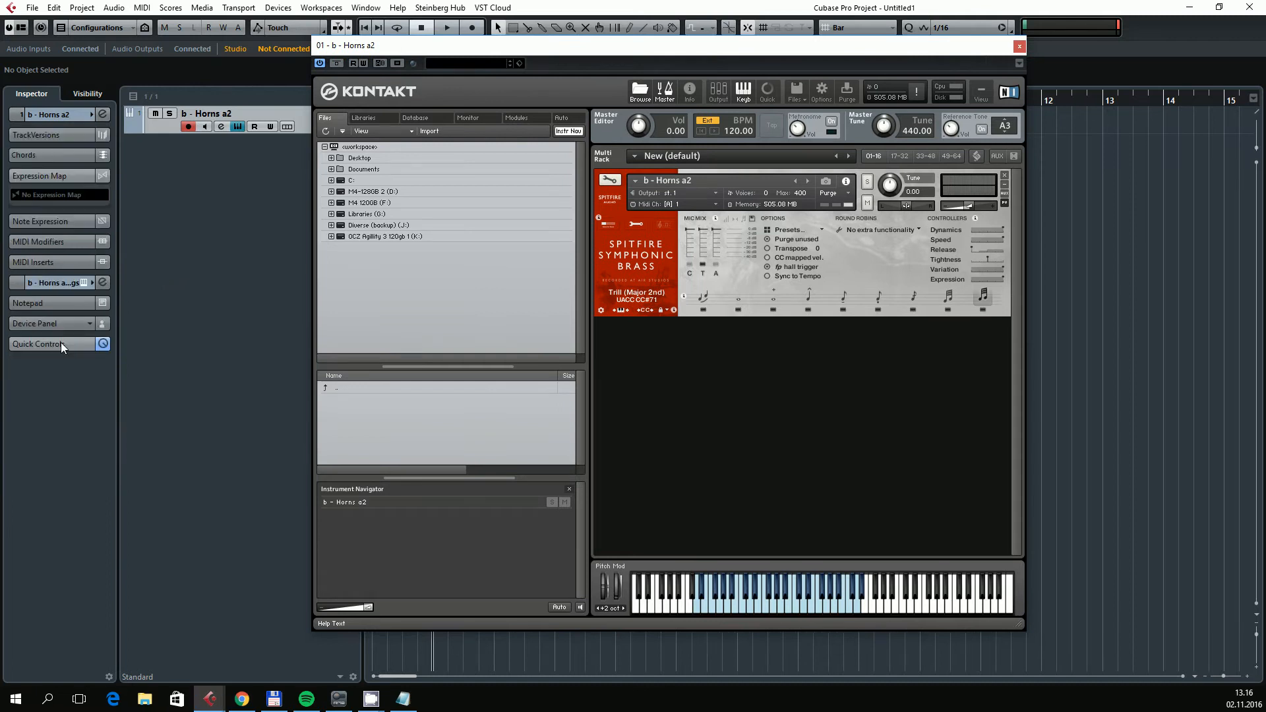
{"action": "left_click", "coordinate": [69, 197]}
{"action": "left_click", "coordinate": [105, 224]}
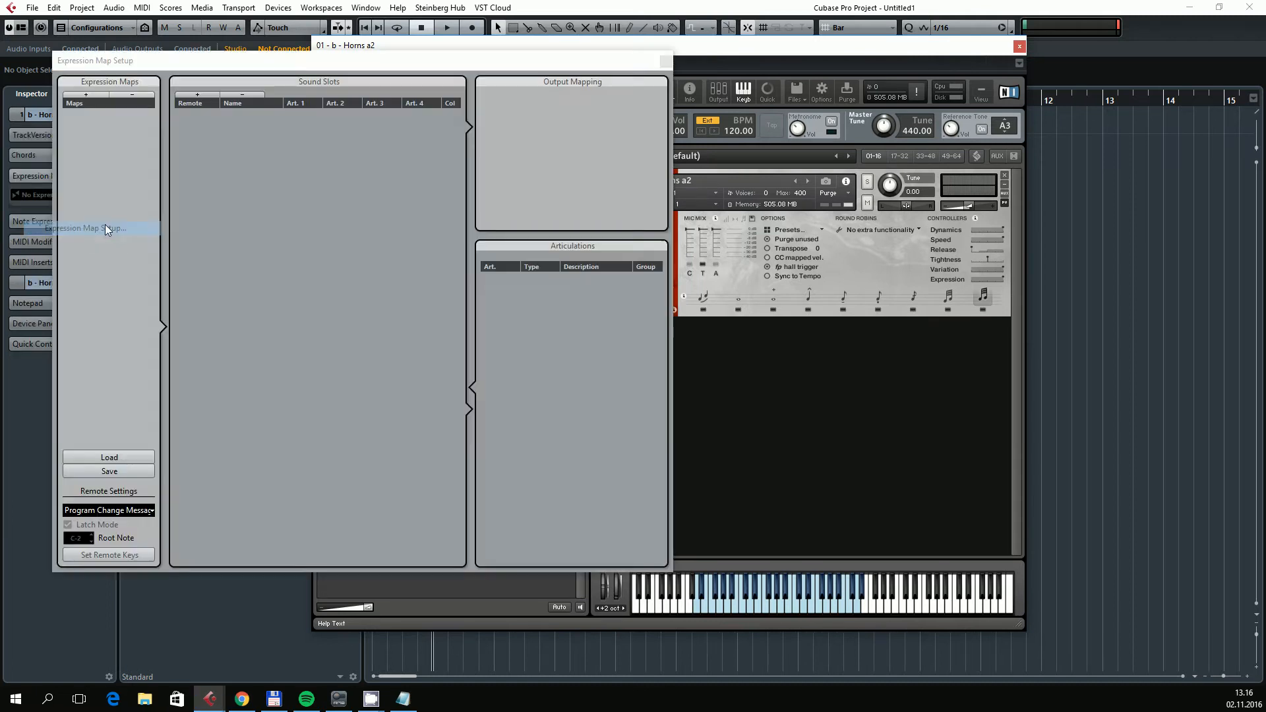
{"action": "left_click", "coordinate": [88, 95]}
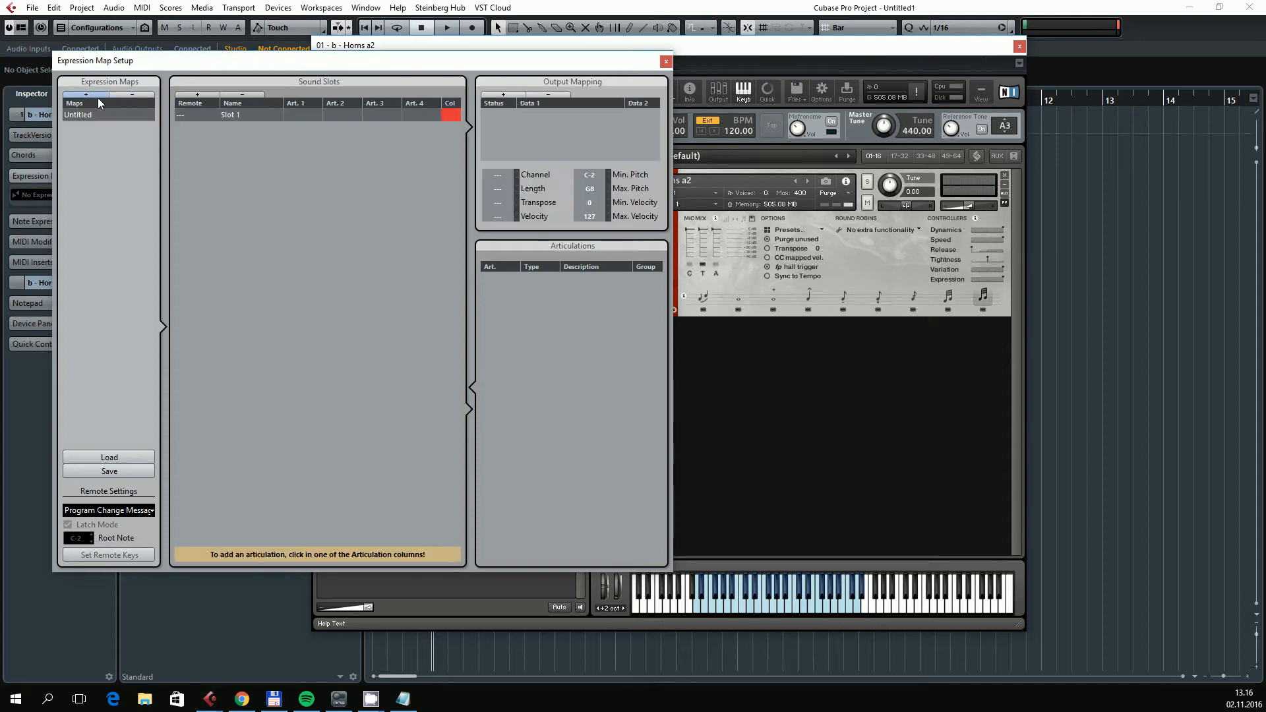
{"action": "double_click", "coordinate": [95, 119]}
{"action": "key", "text": "Return"}
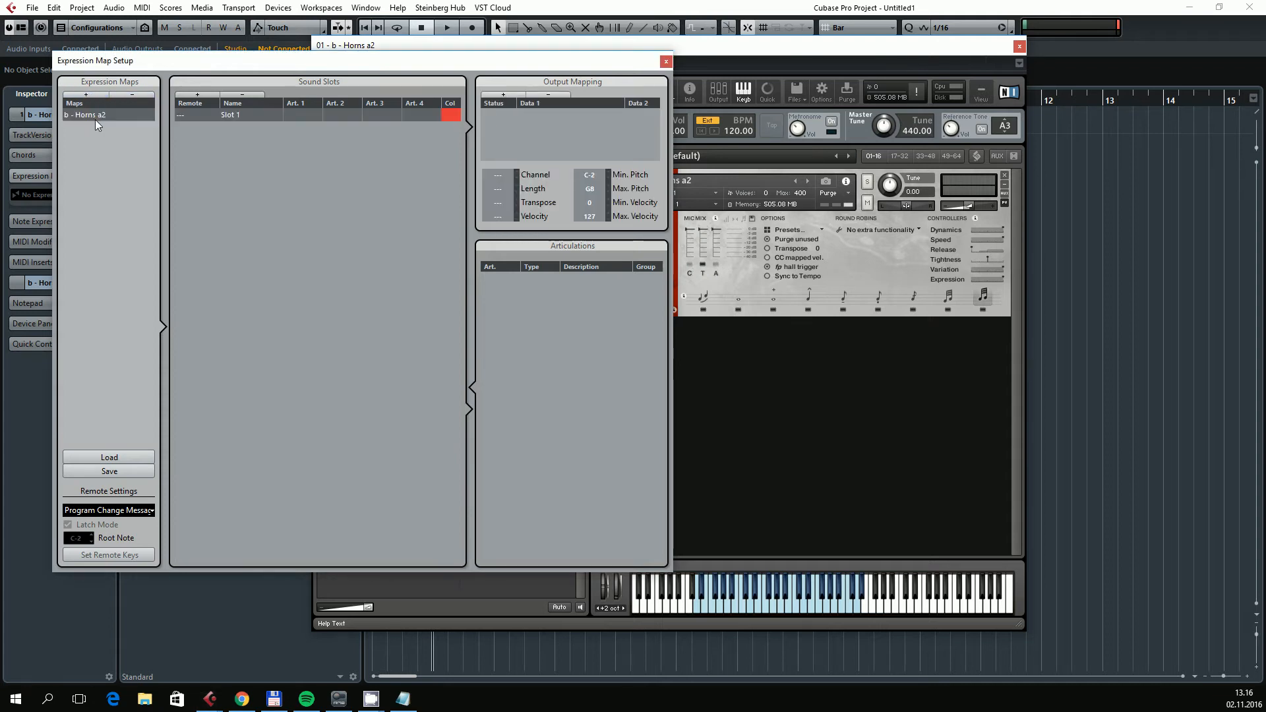
Step: Add three more sound slots to the b - Horns a2 expression map
{"action": "left_click_drag", "start_coordinate": [206, 61], "coordinate": [572, 208]}
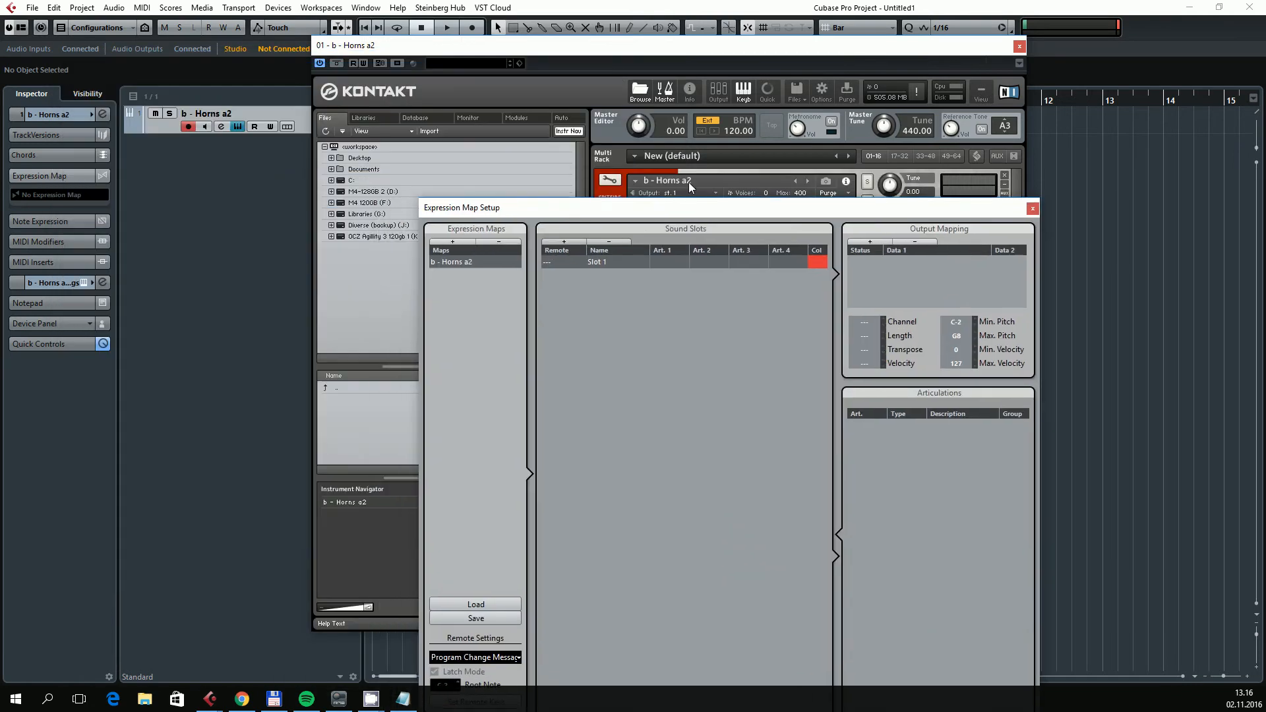
{"action": "left_click_drag", "start_coordinate": [495, 207], "coordinate": [232, 174]}
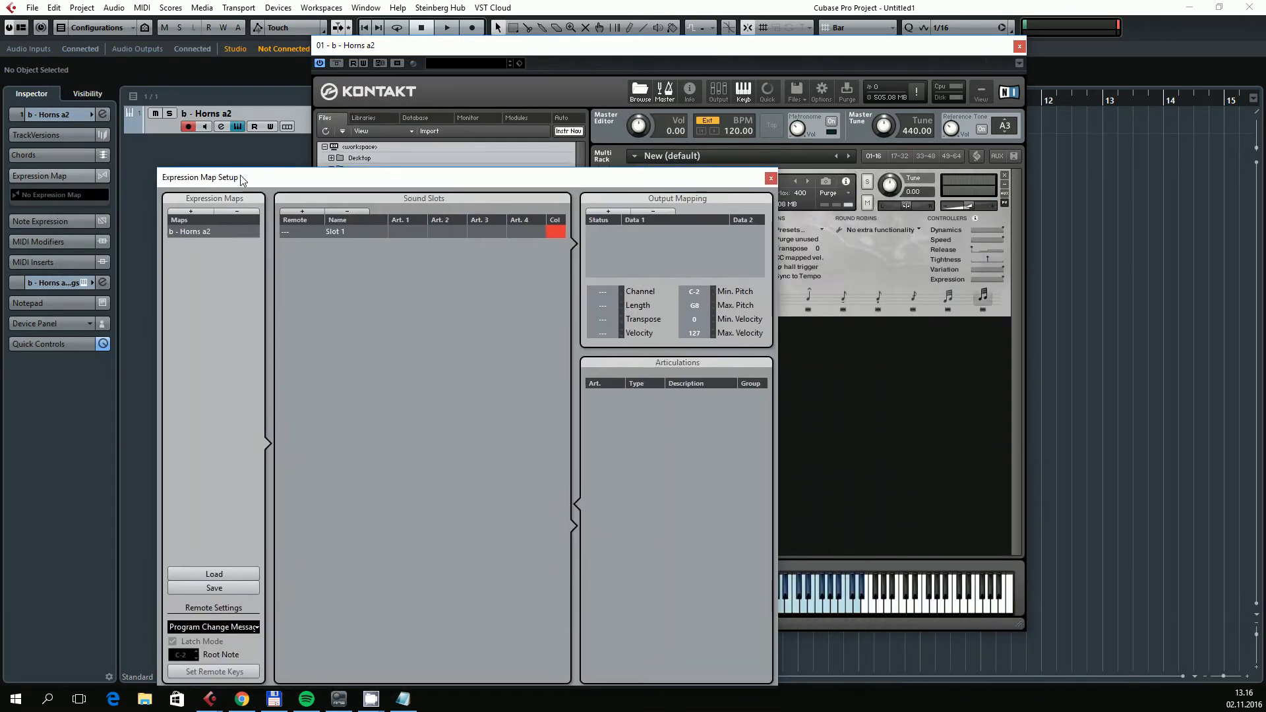
{"action": "left_click", "coordinate": [297, 211]}
{"action": "left_click", "coordinate": [297, 210]}
{"action": "left_click", "coordinate": [297, 211]}
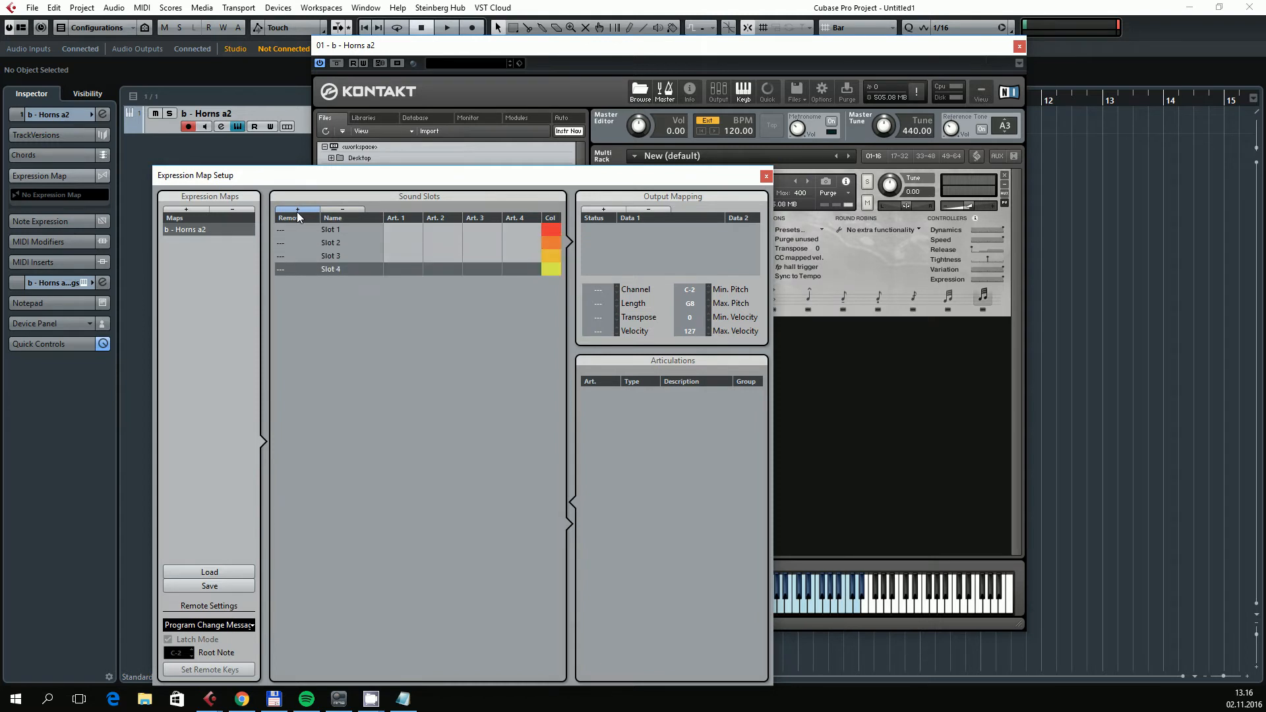
Step: Assign the Legato articulation to Slot 1 and Staccato to Slot 2 as their first articulation
{"action": "left_click", "coordinate": [405, 231]}
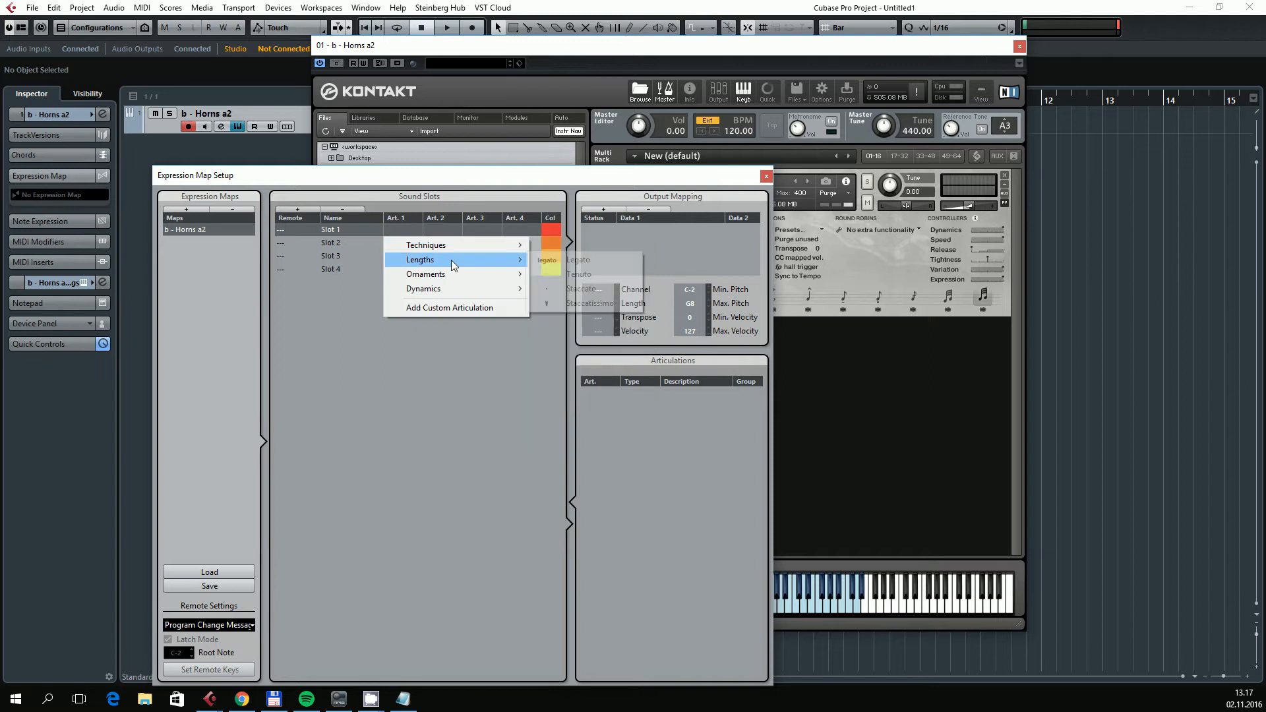
{"action": "mouse_move", "coordinate": [451, 260]}
{"action": "left_click", "coordinate": [564, 258]}
{"action": "left_click", "coordinate": [344, 242]}
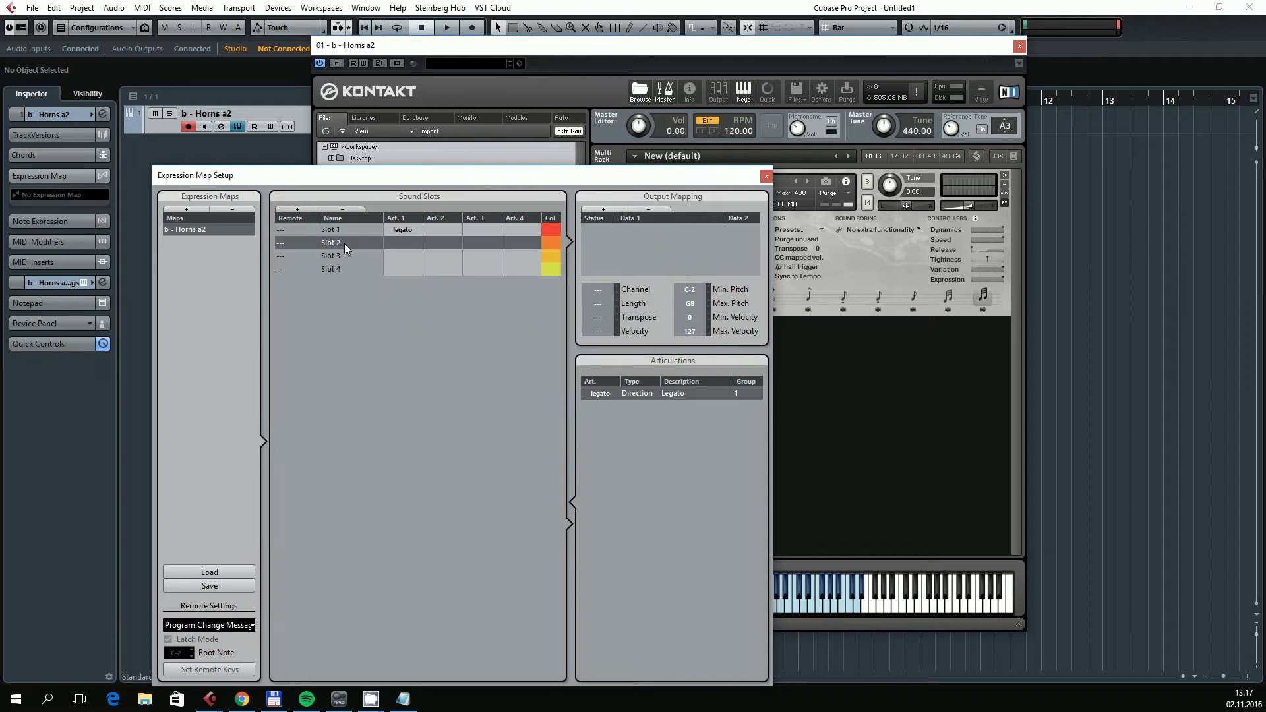
{"action": "left_click", "coordinate": [414, 242]}
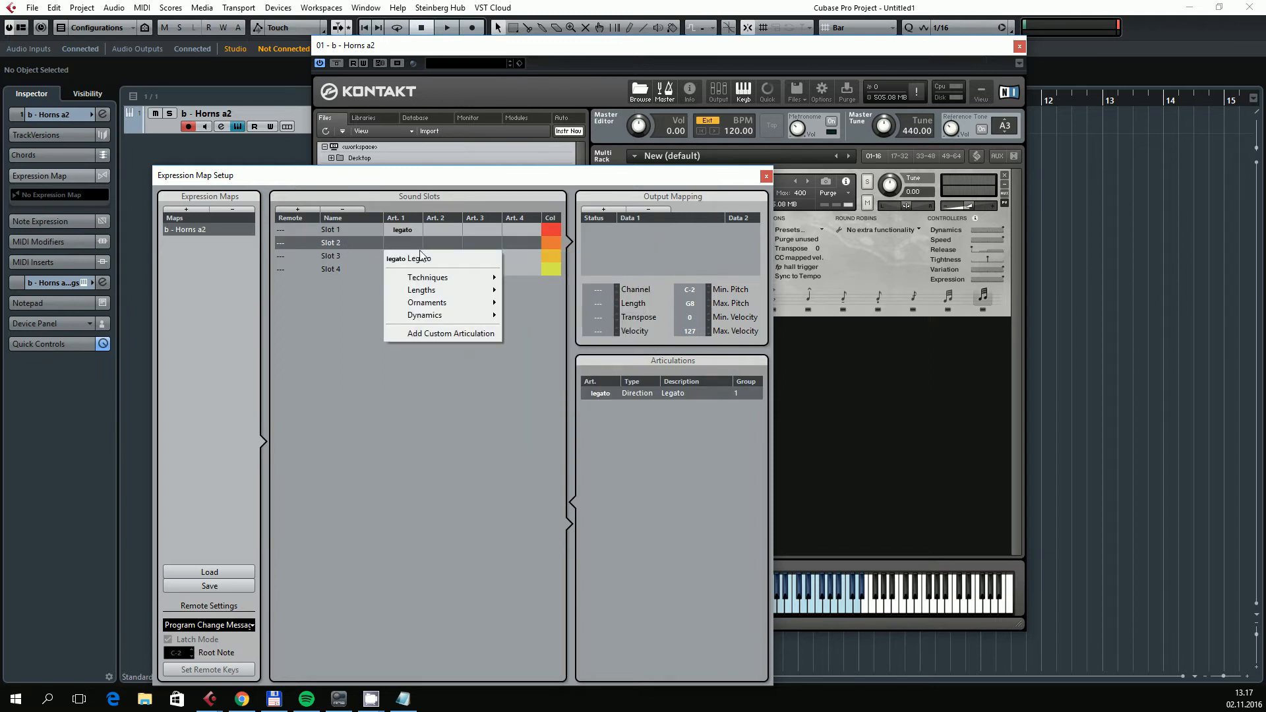
{"action": "mouse_move", "coordinate": [442, 281]}
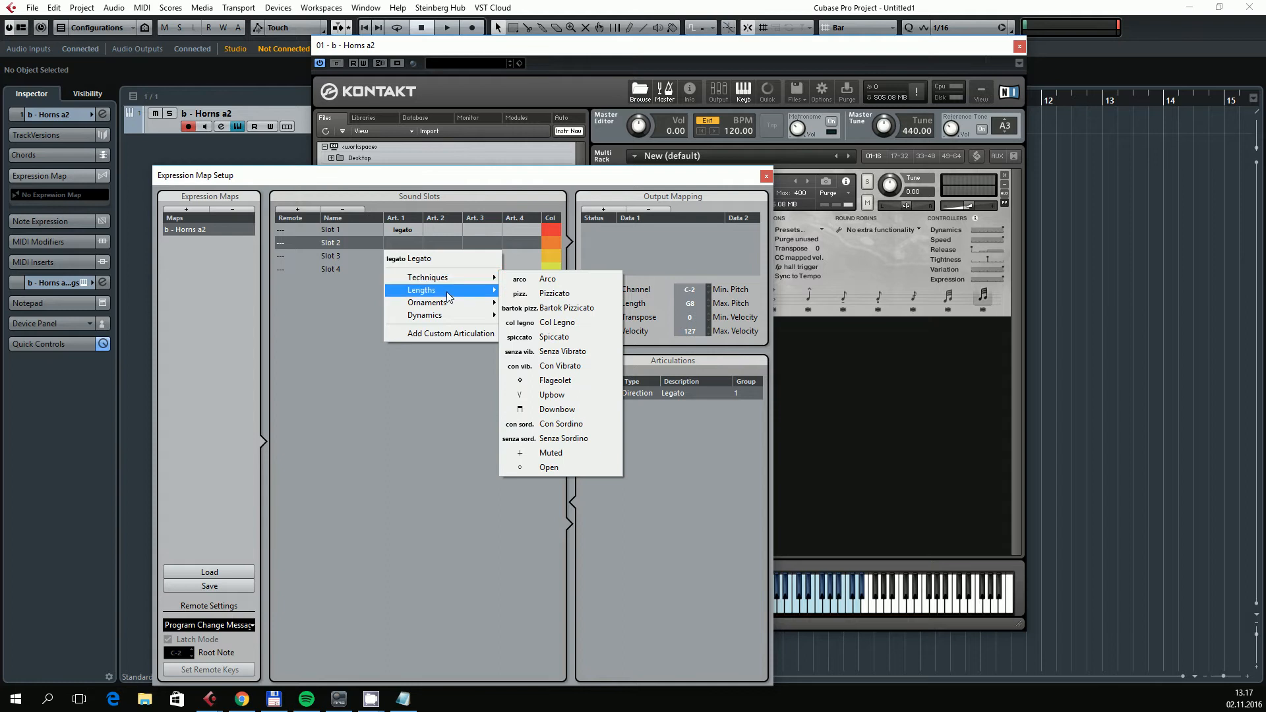
{"action": "left_click", "coordinate": [568, 321]}
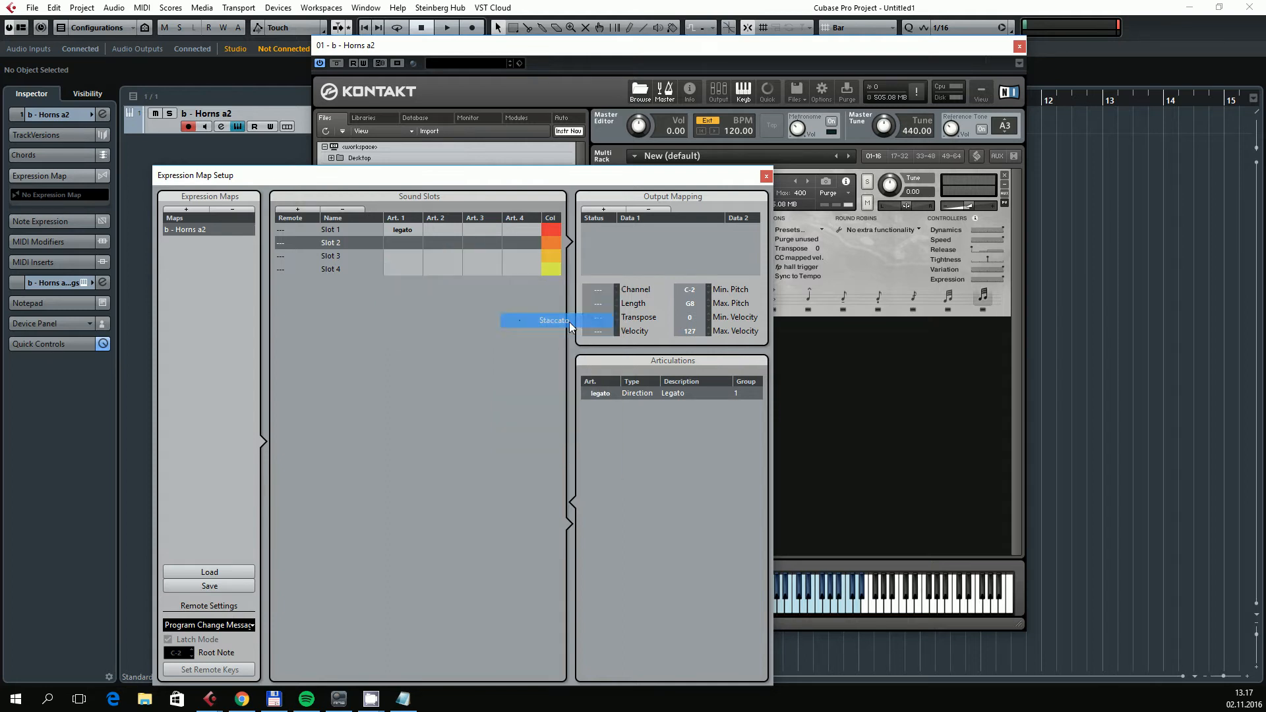
Step: Assign the Tenuto articulation to Slot 3 and Marcato to Slot 4 as their first articulation
{"action": "left_click", "coordinate": [395, 262]}
{"action": "mouse_move", "coordinate": [451, 317]}
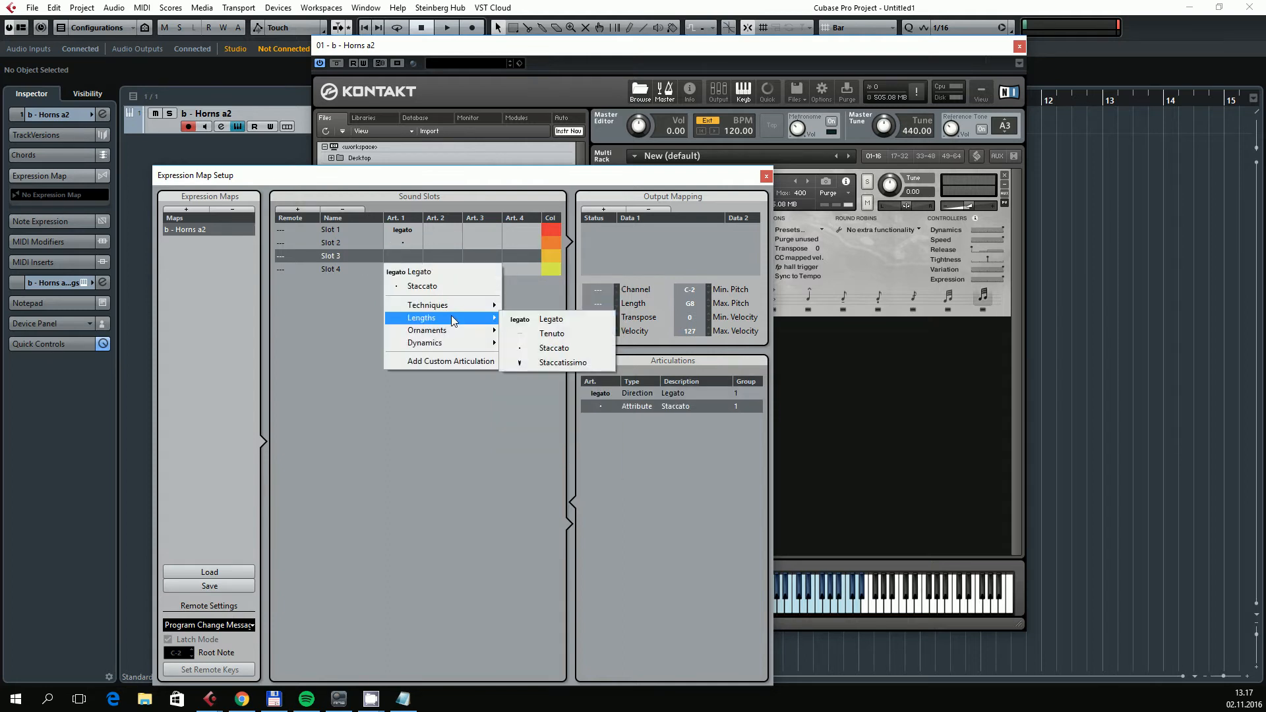
{"action": "left_click", "coordinate": [575, 335]}
{"action": "left_click", "coordinate": [366, 268]}
{"action": "left_click", "coordinate": [421, 271]}
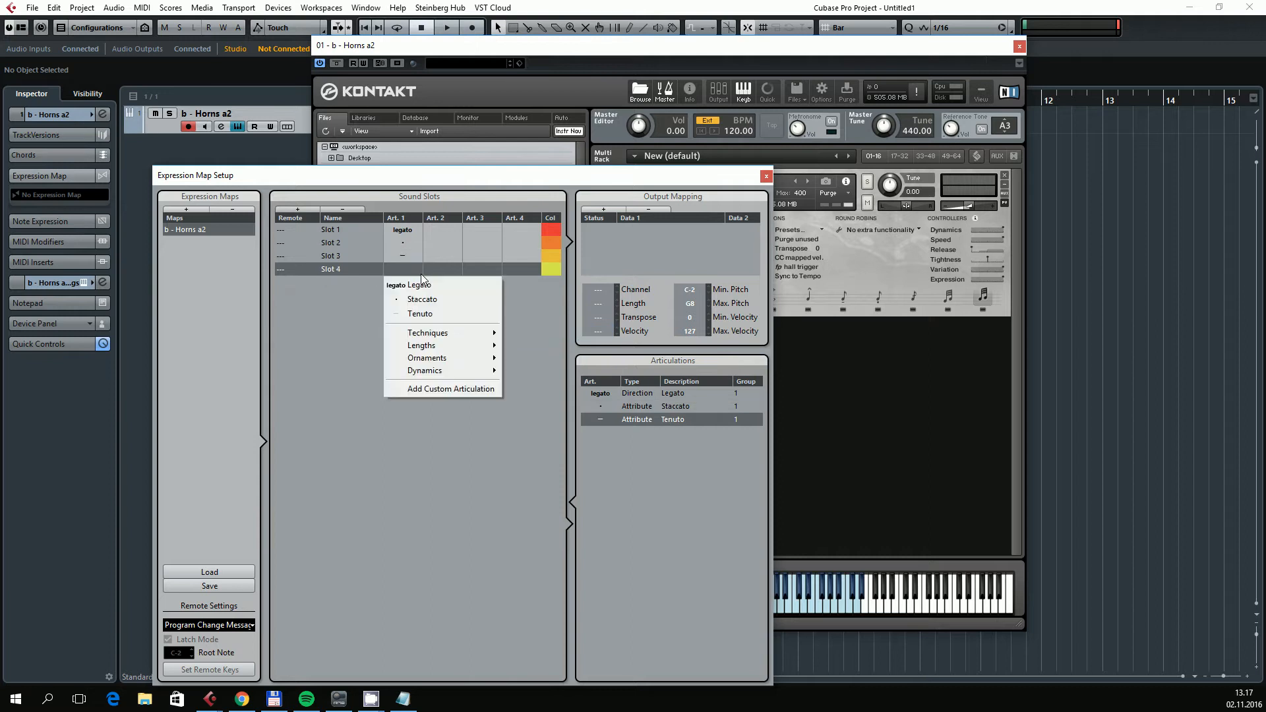
{"action": "mouse_move", "coordinate": [472, 338]}
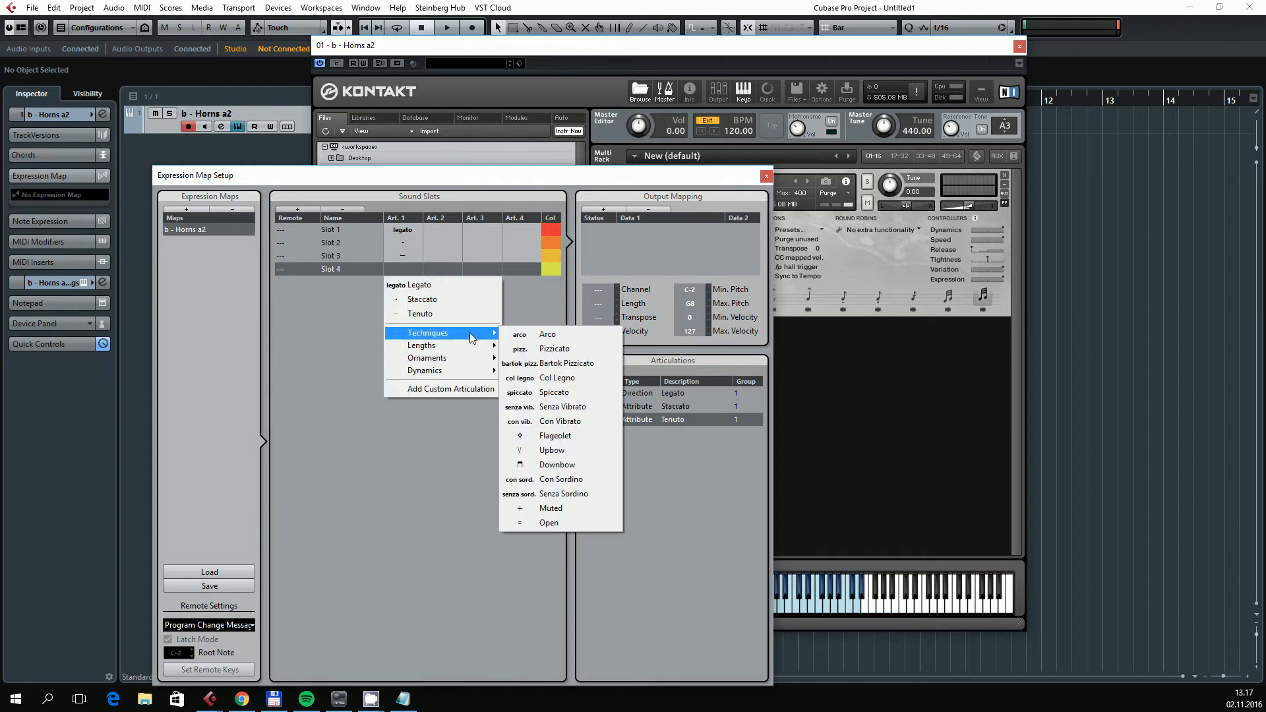
{"action": "mouse_move", "coordinate": [472, 375]}
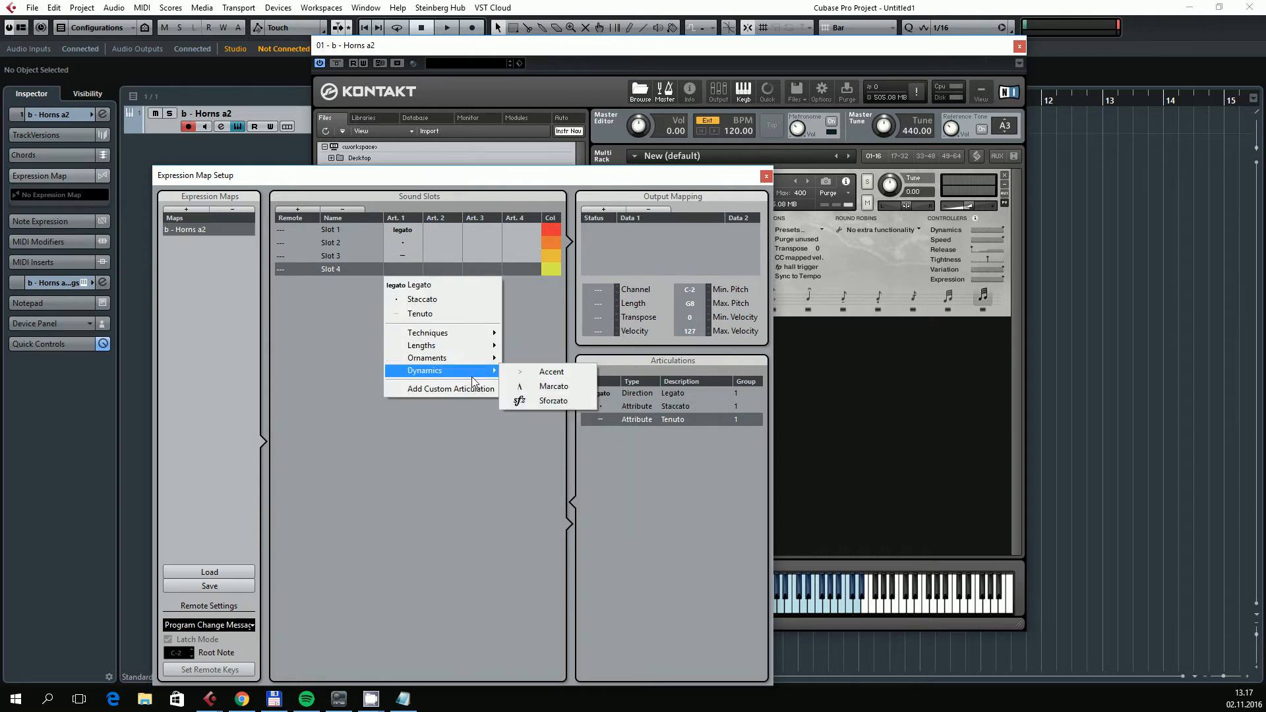
{"action": "left_click", "coordinate": [565, 386]}
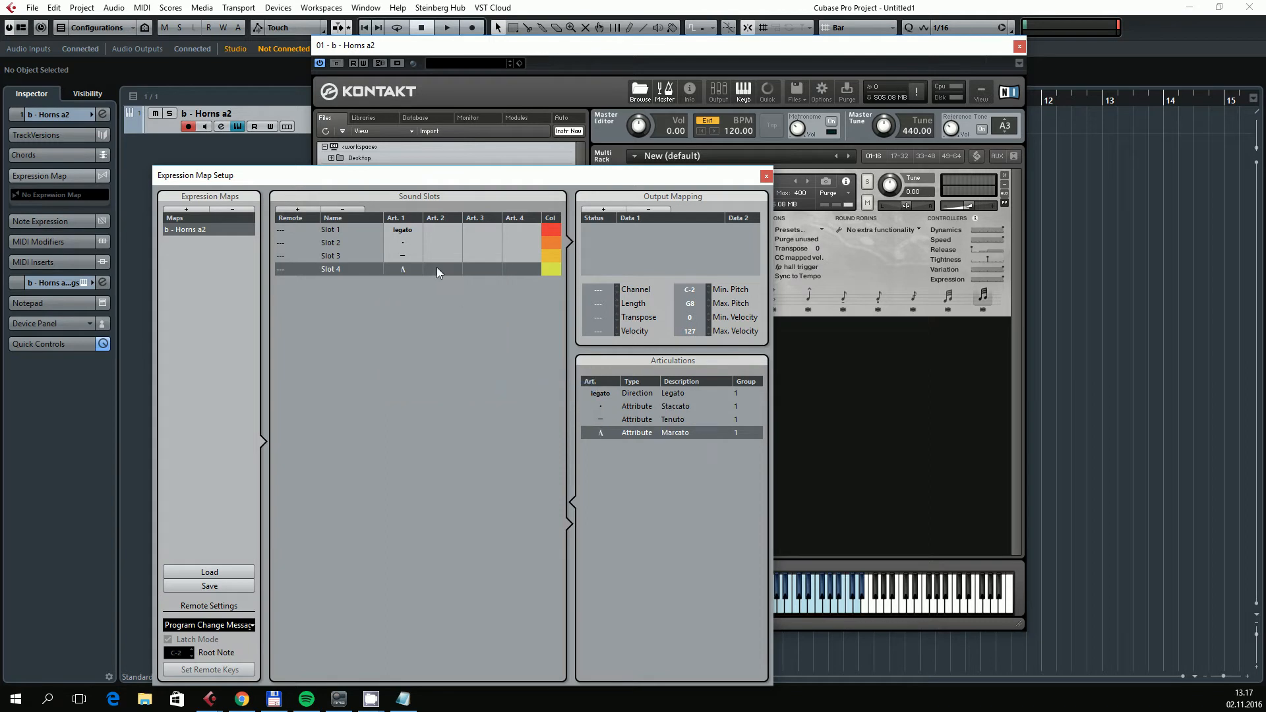
Step: Add an output mapping to Slot 4 that sends a Controller message on CC 32
{"action": "left_click_drag", "start_coordinate": [445, 175], "coordinate": [414, 126]}
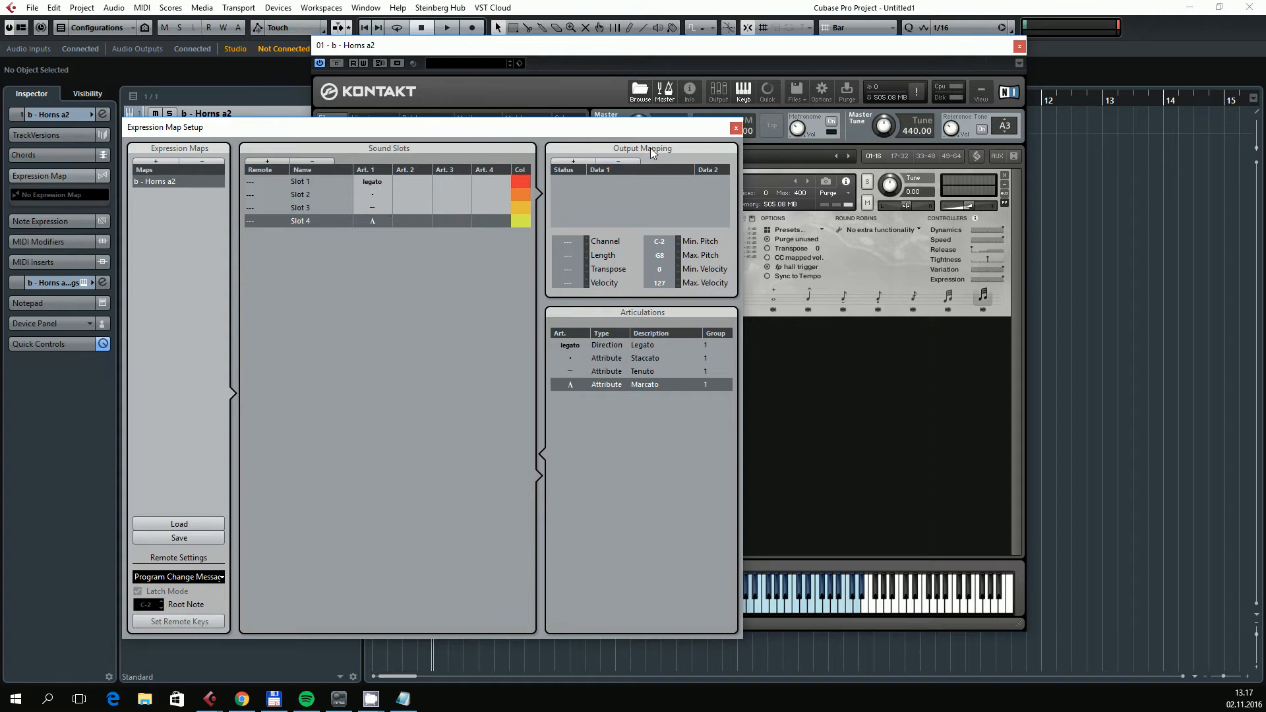
{"action": "left_click", "coordinate": [580, 161]}
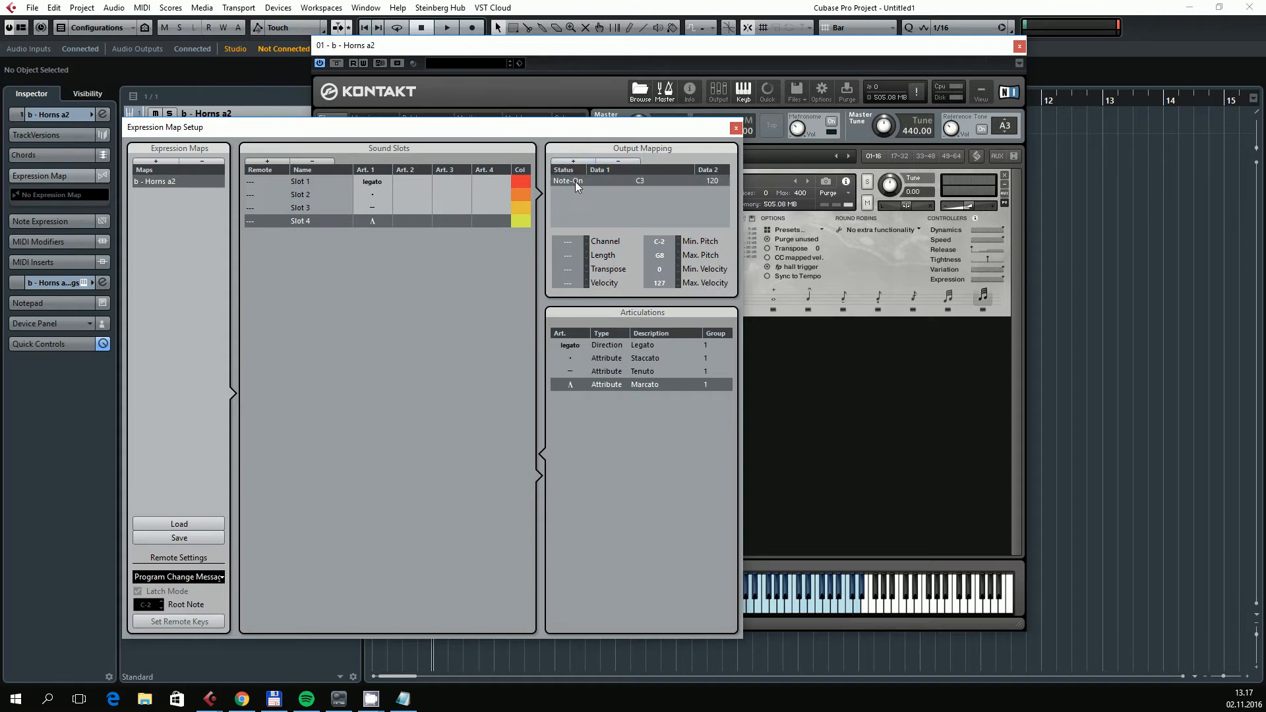
{"action": "left_click", "coordinate": [575, 181]}
{"action": "left_click", "coordinate": [573, 211]}
{"action": "left_click", "coordinate": [610, 181]}
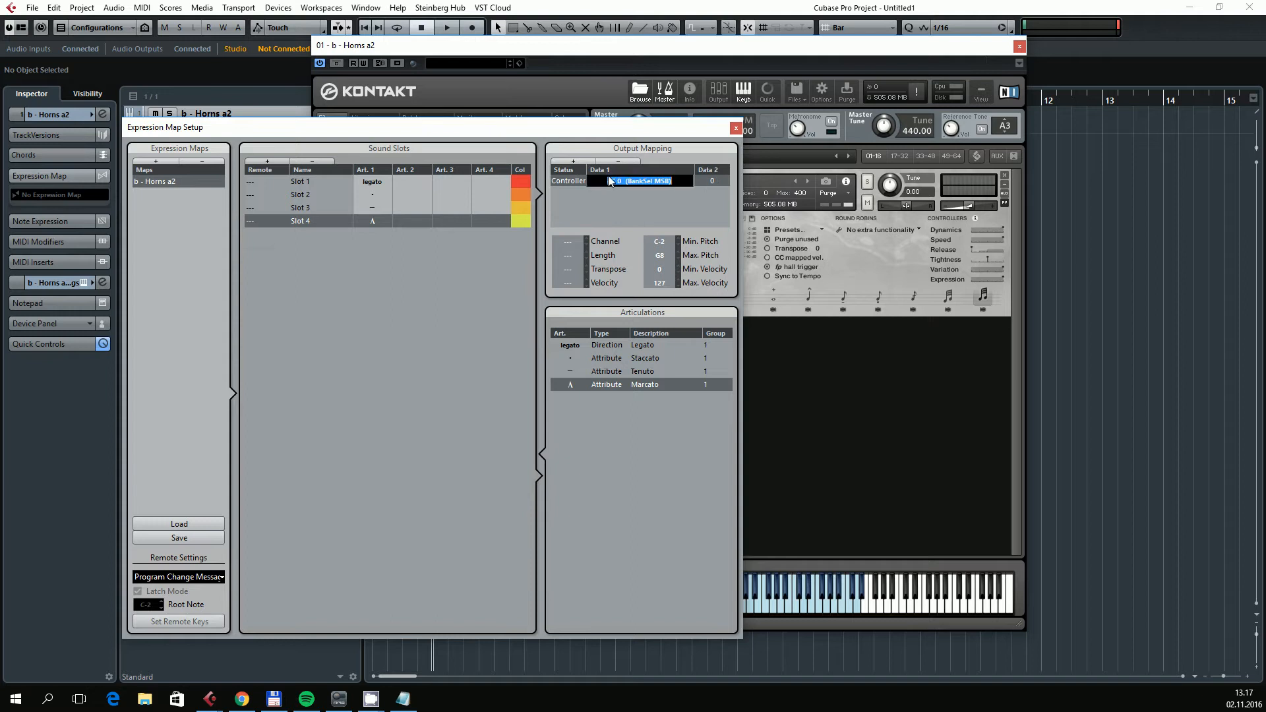
{"action": "key", "text": "Return"}
{"action": "type", "text": "cc32"}
{"action": "key", "text": "Return"}
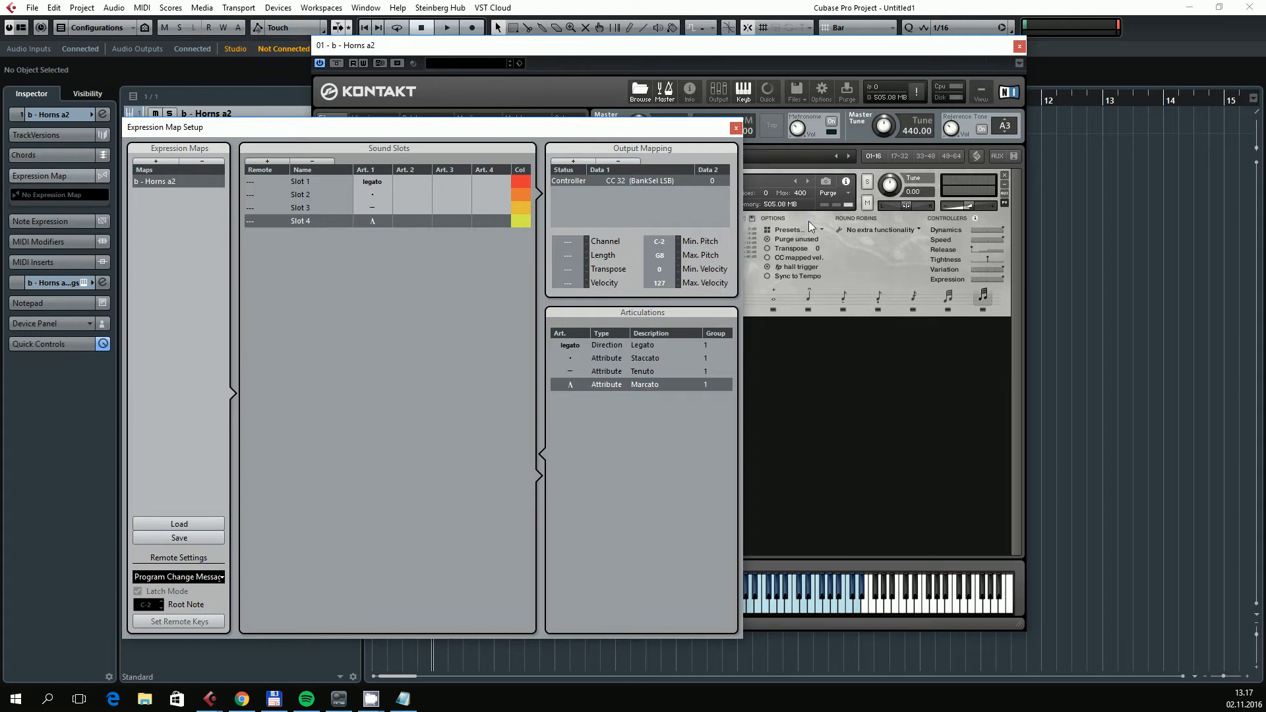
{"action": "left_click", "coordinate": [856, 247]}
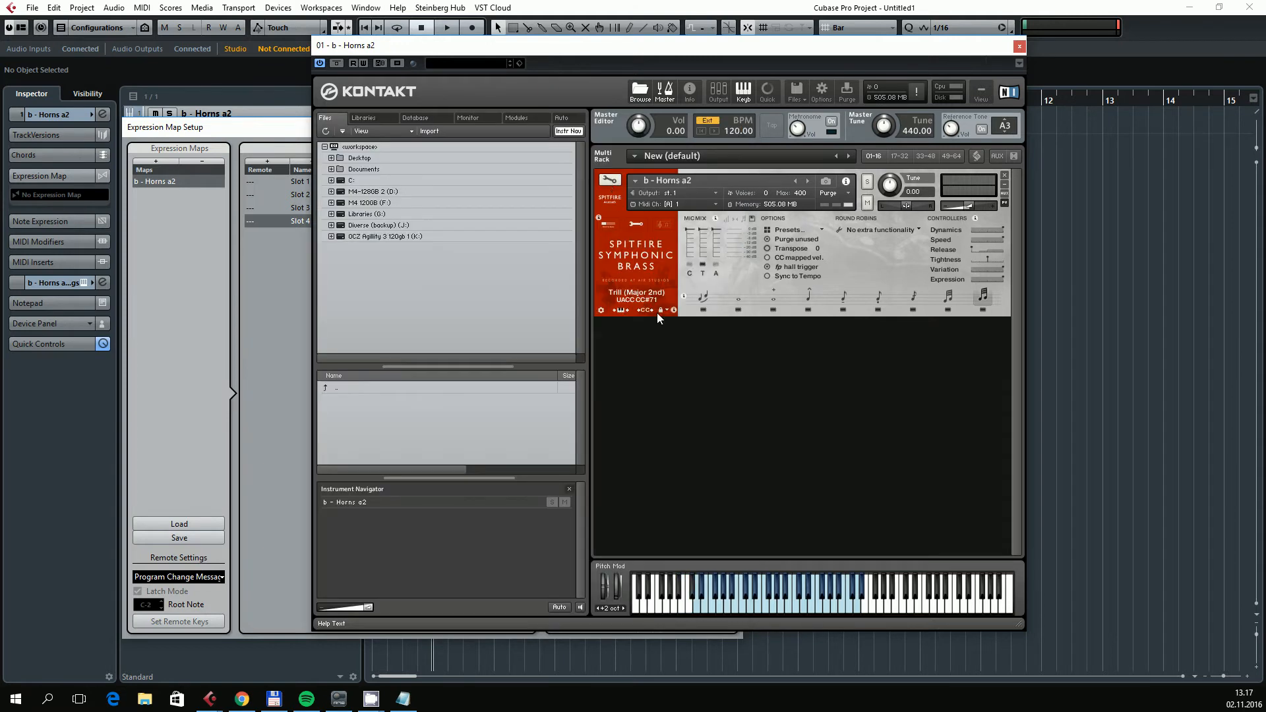
{"action": "left_click", "coordinate": [262, 369]}
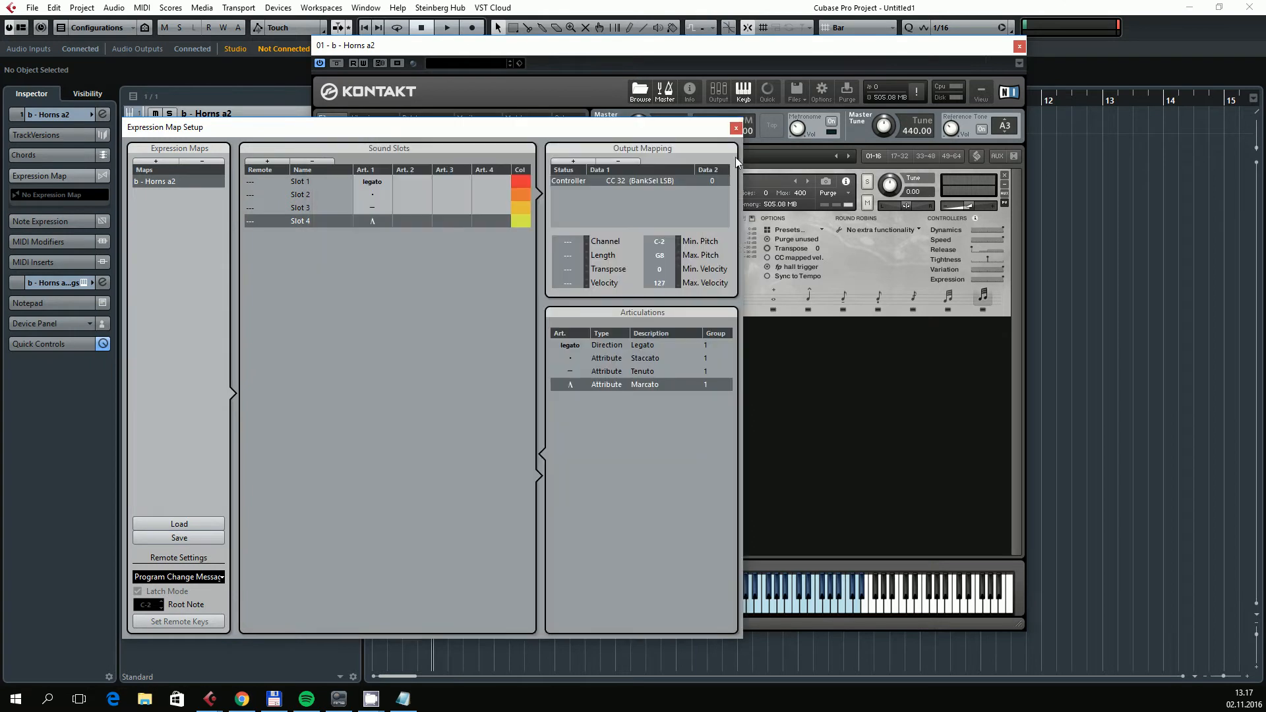
Step: Add an output mapping to Slot 1 that sends a Controller message on CC 32
{"action": "left_click", "coordinate": [310, 186]}
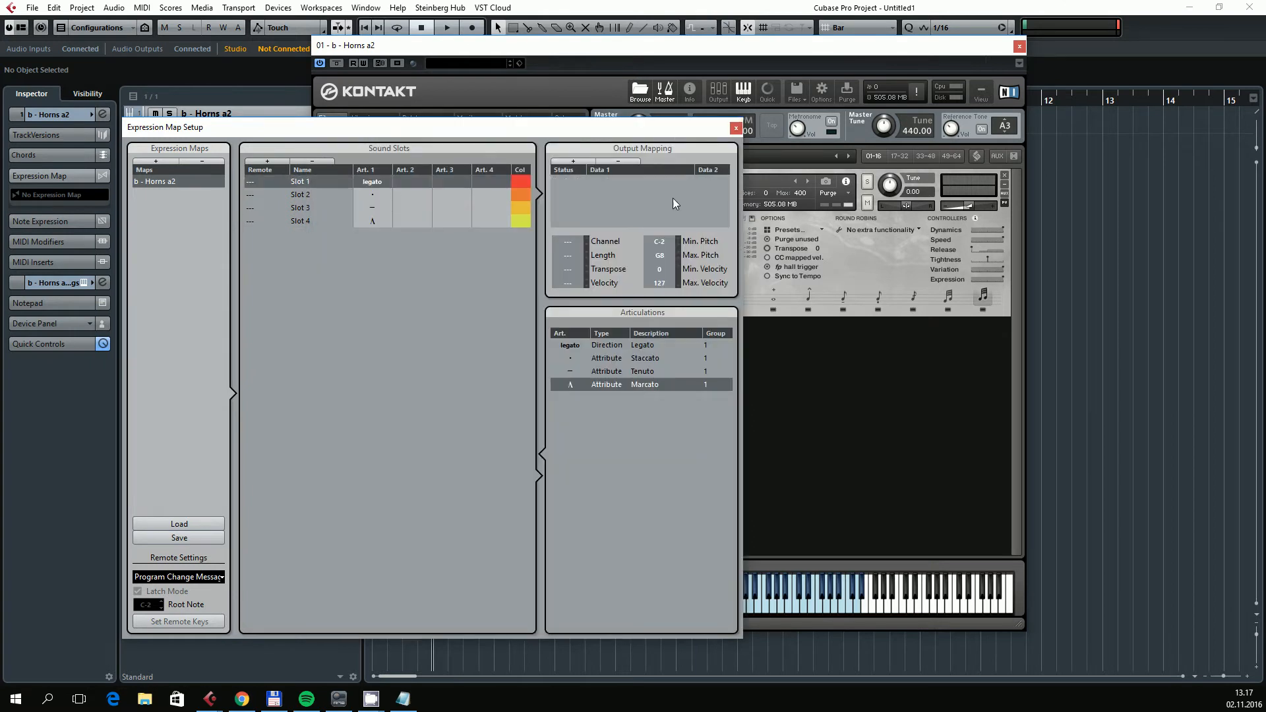
{"action": "left_click", "coordinate": [573, 161]}
{"action": "left_click", "coordinate": [567, 181]}
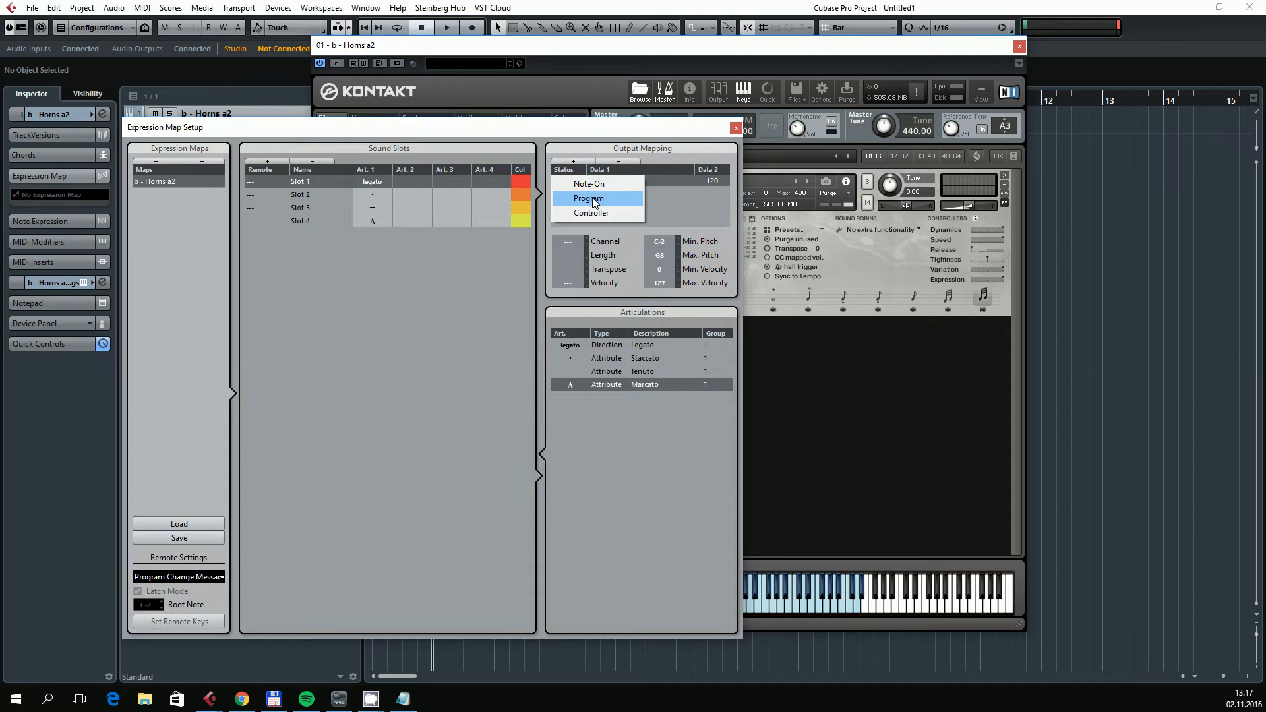
{"action": "left_click", "coordinate": [604, 203]}
{"action": "left_click", "coordinate": [619, 181]}
{"action": "type", "text": "32"}
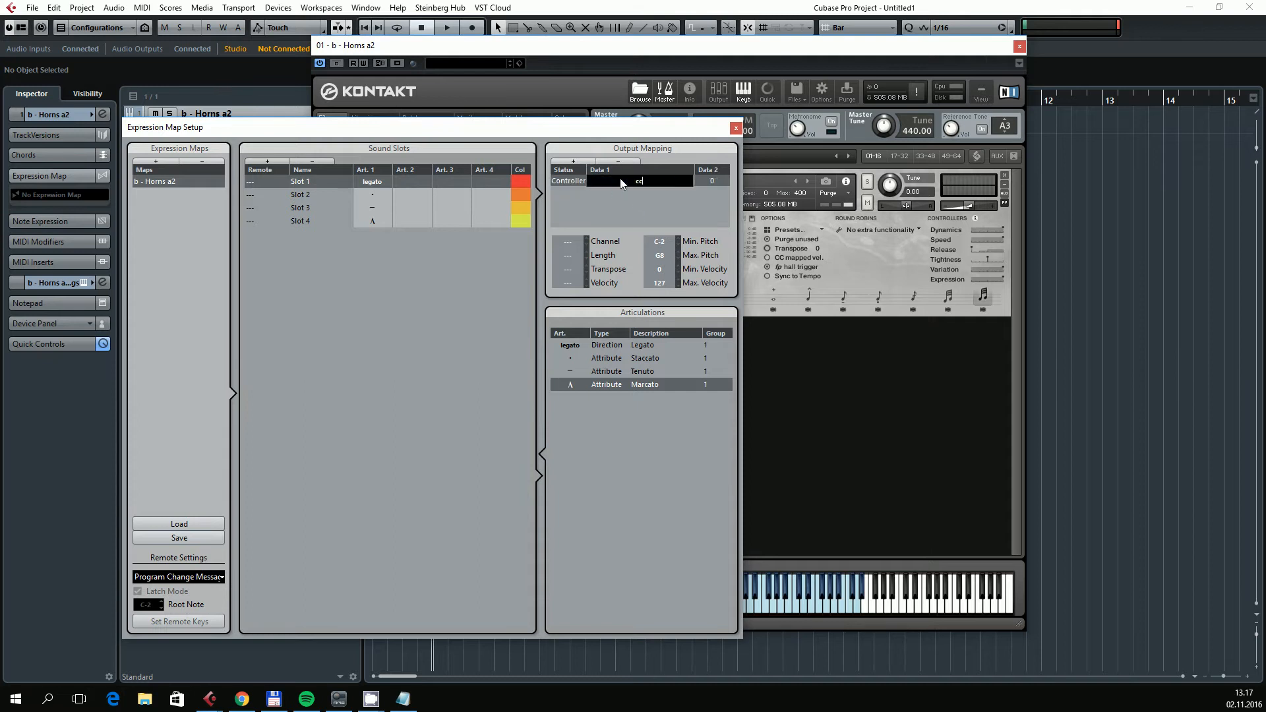
{"action": "key", "text": "Return"}
Step: Add an output mapping to Slot 2 that sends a Controller message on CC 32
{"action": "left_click", "coordinate": [303, 192]}
{"action": "left_click", "coordinate": [573, 161]}
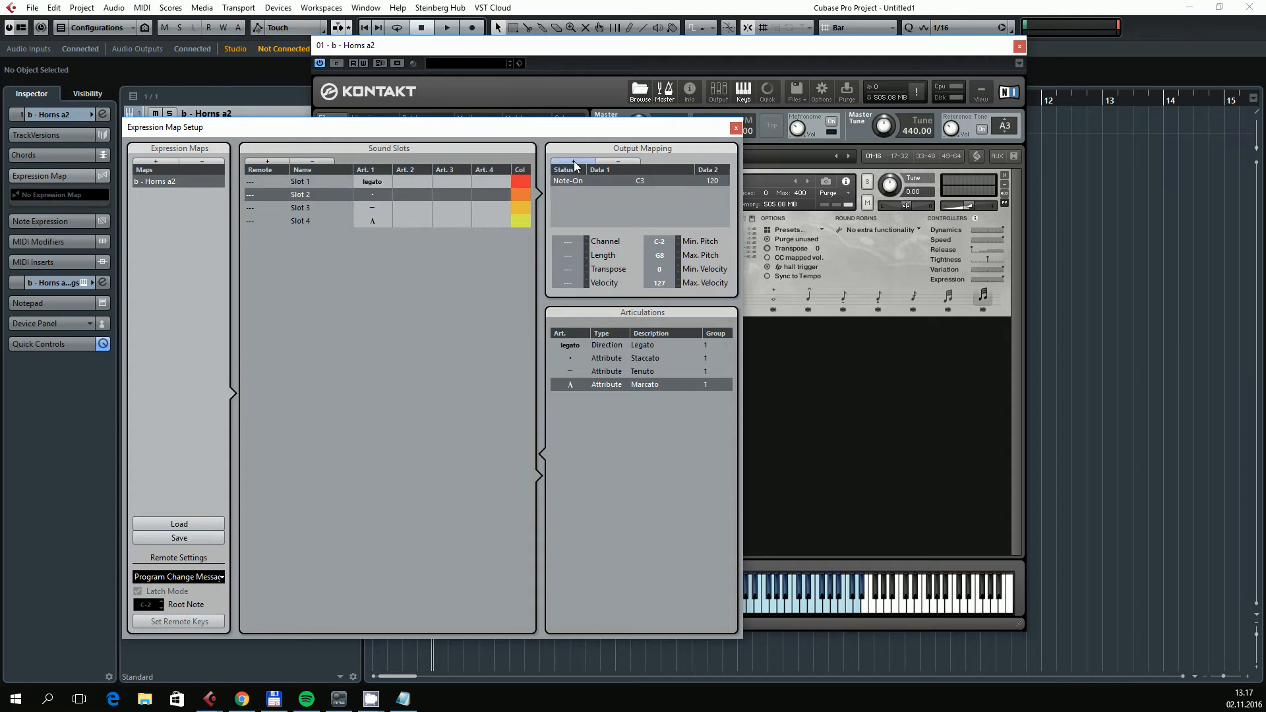
{"action": "left_click", "coordinate": [581, 182]}
{"action": "left_click", "coordinate": [604, 212]}
{"action": "left_click", "coordinate": [626, 184]}
{"action": "type", "text": "cc32"}
Step: Add an output mapping to Slot 3 that sends a Controller message on CC 32
{"action": "left_click", "coordinate": [304, 208]}
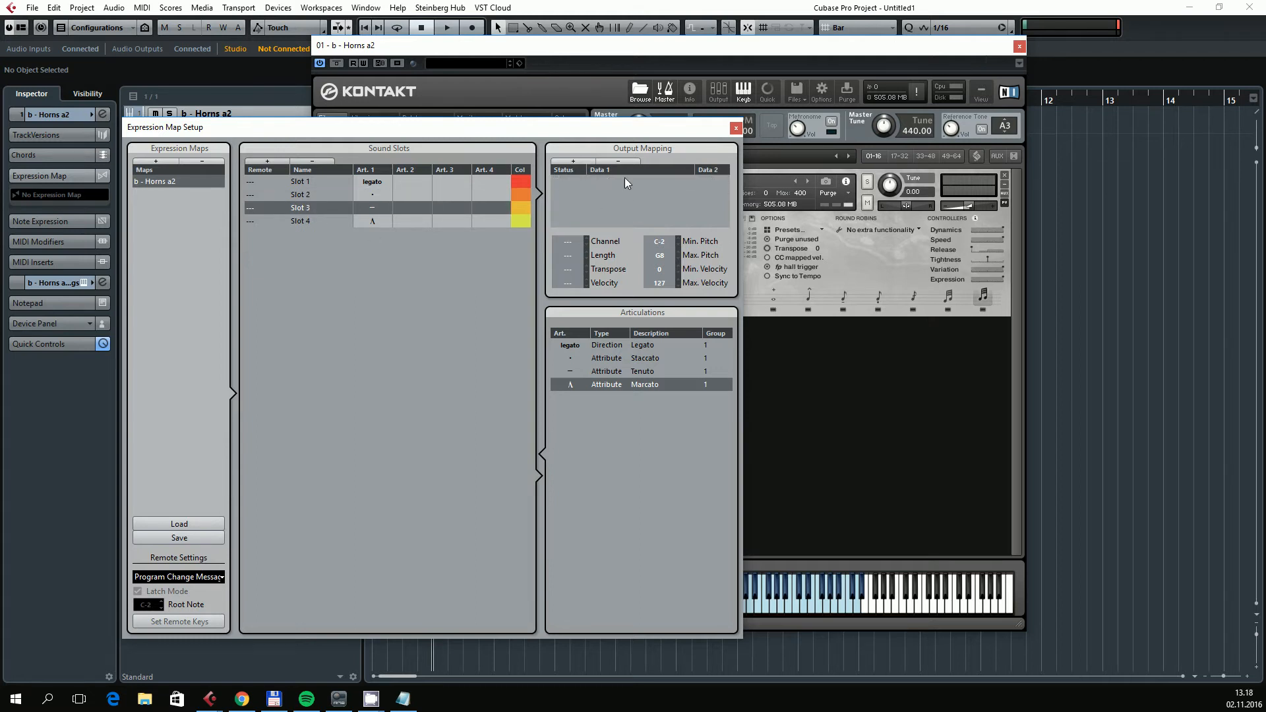
{"action": "left_click", "coordinate": [574, 161]}
{"action": "left_click", "coordinate": [578, 179]}
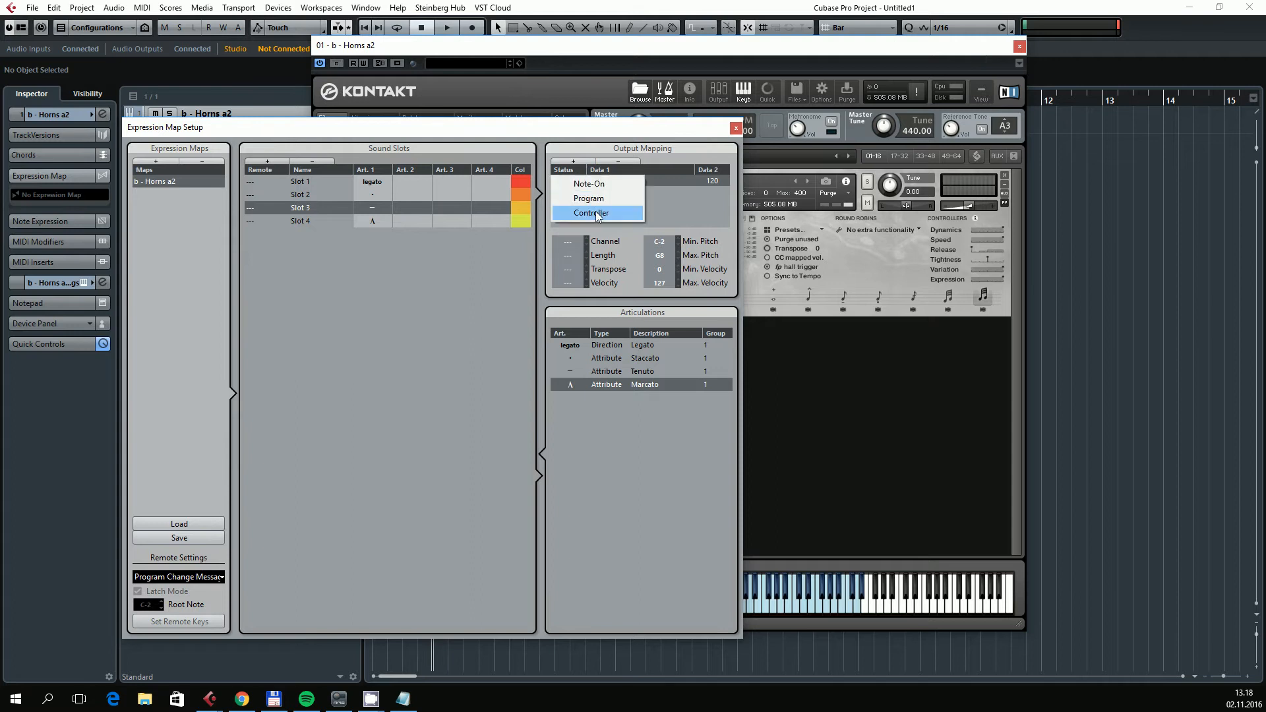
{"action": "left_click", "coordinate": [596, 212]}
{"action": "left_click", "coordinate": [639, 180]}
{"action": "key", "text": "Return"}
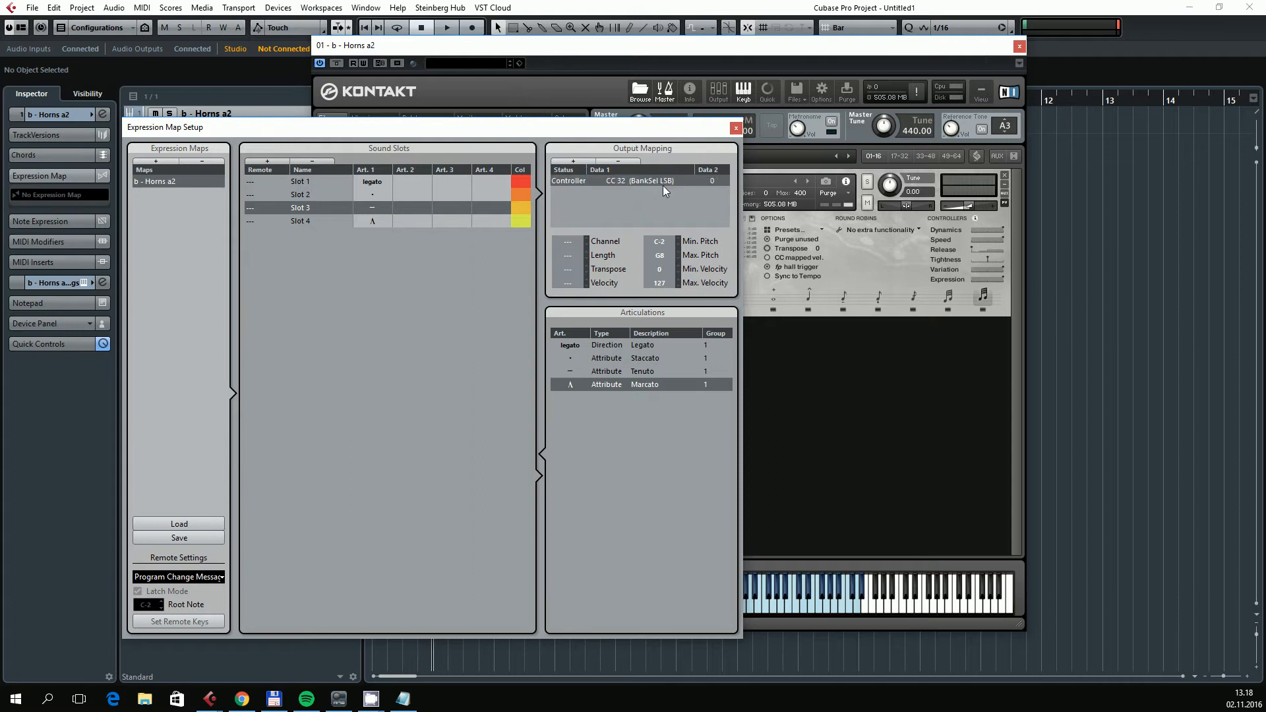
Step: Look up the Legato UACC number in Kontakt and set the Data 2 value of Slot 1's CC 32 mapping to 20
{"action": "left_click", "coordinate": [299, 222]}
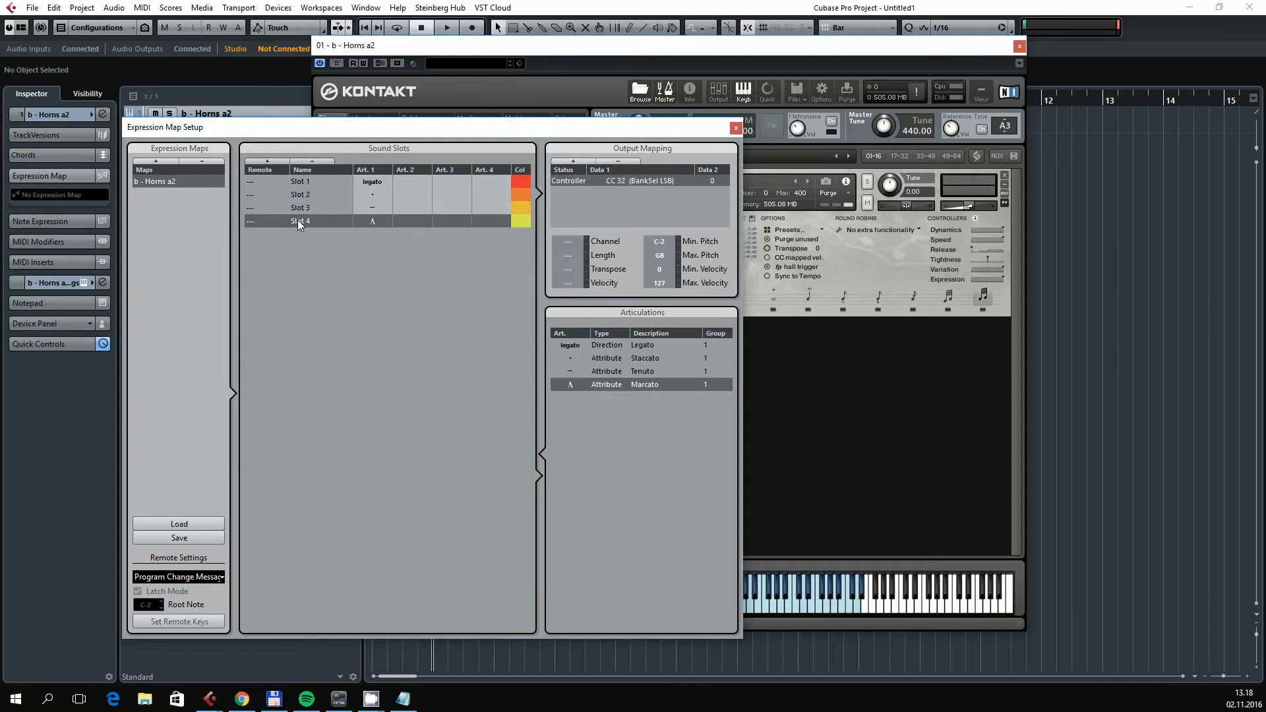
{"action": "left_click", "coordinate": [316, 183]}
{"action": "left_click", "coordinate": [828, 367]}
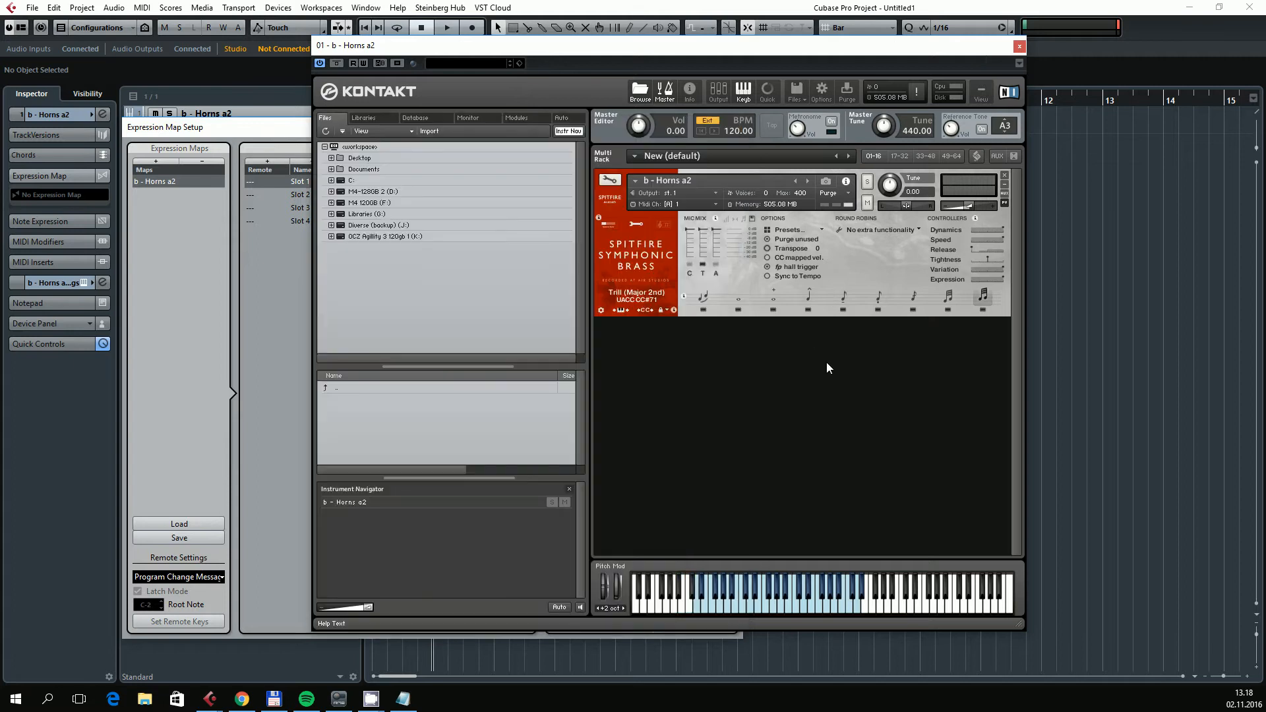
{"action": "left_click", "coordinate": [701, 299]}
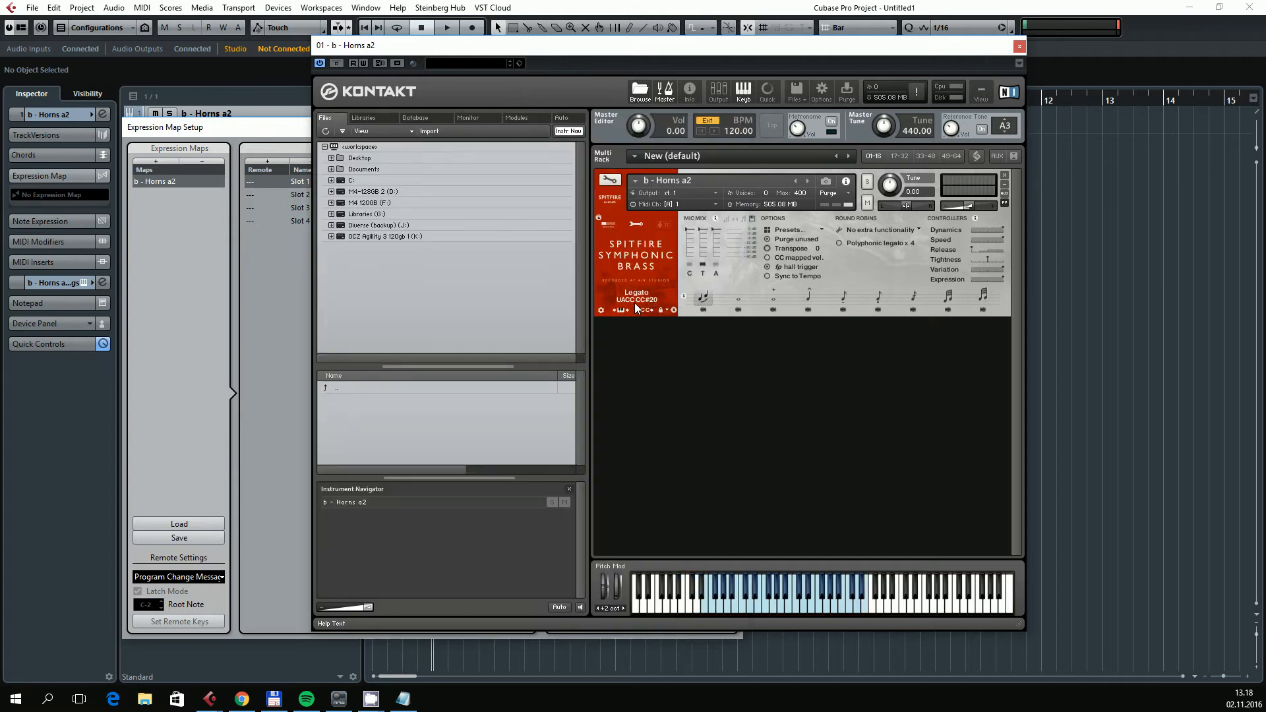
{"action": "left_click", "coordinate": [269, 244]}
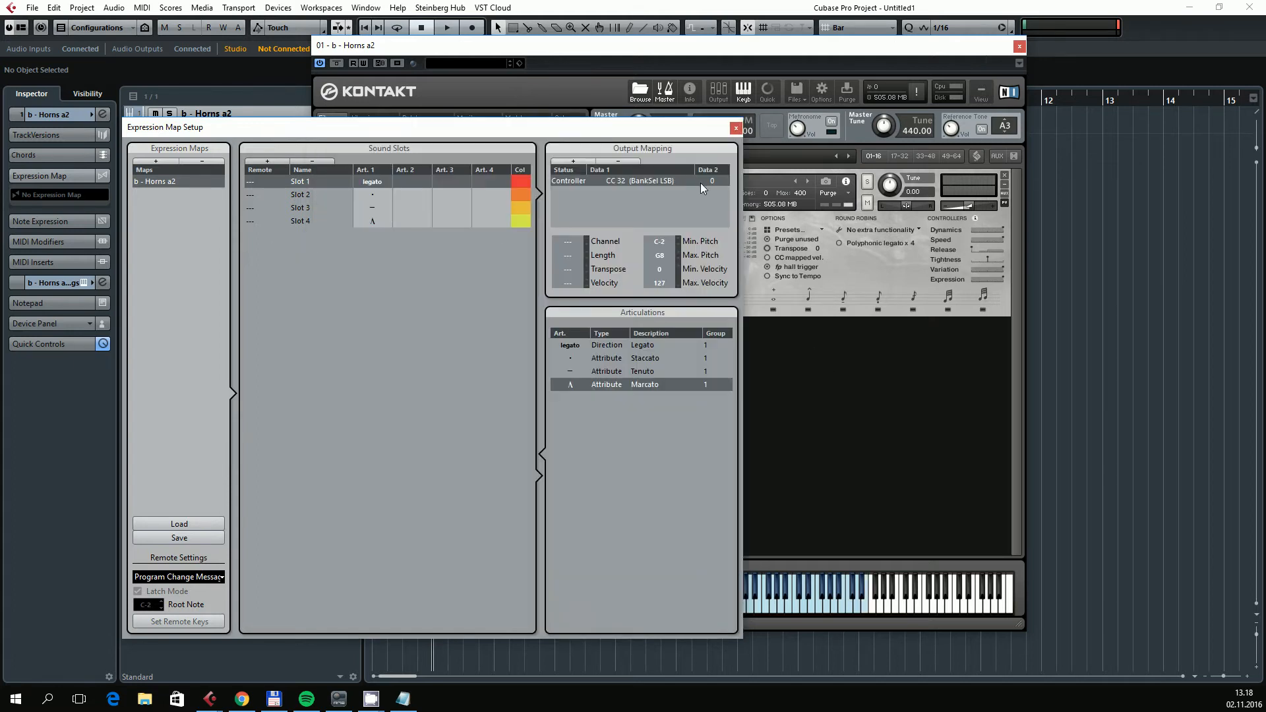
{"action": "type", "text": "2"}
{"action": "key", "text": "Return"}
Step: Look up the Staccato UACC number in Kontakt and set the Data 2 value of Slot 2's CC 32 mapping to 40
{"action": "left_click", "coordinate": [787, 377]}
{"action": "left_click", "coordinate": [302, 226]}
{"action": "left_click", "coordinate": [318, 196]}
{"action": "left_click", "coordinate": [805, 323]}
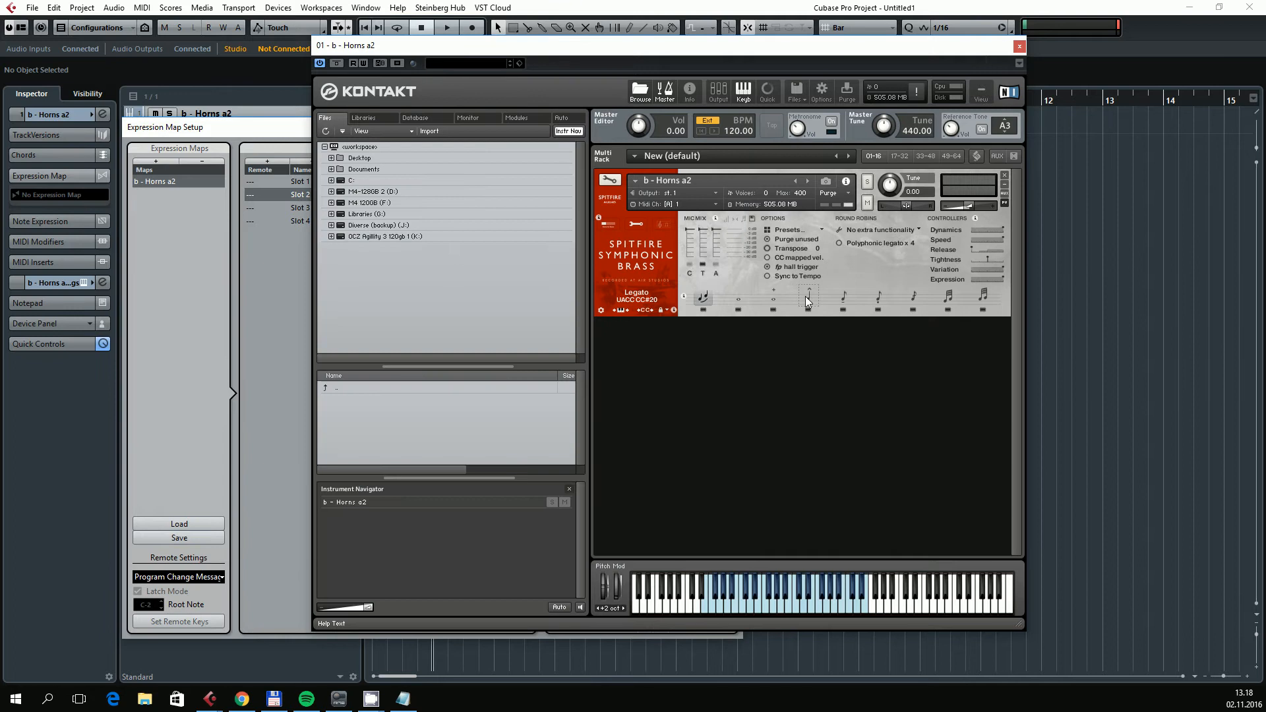
{"action": "left_click", "coordinate": [878, 298]}
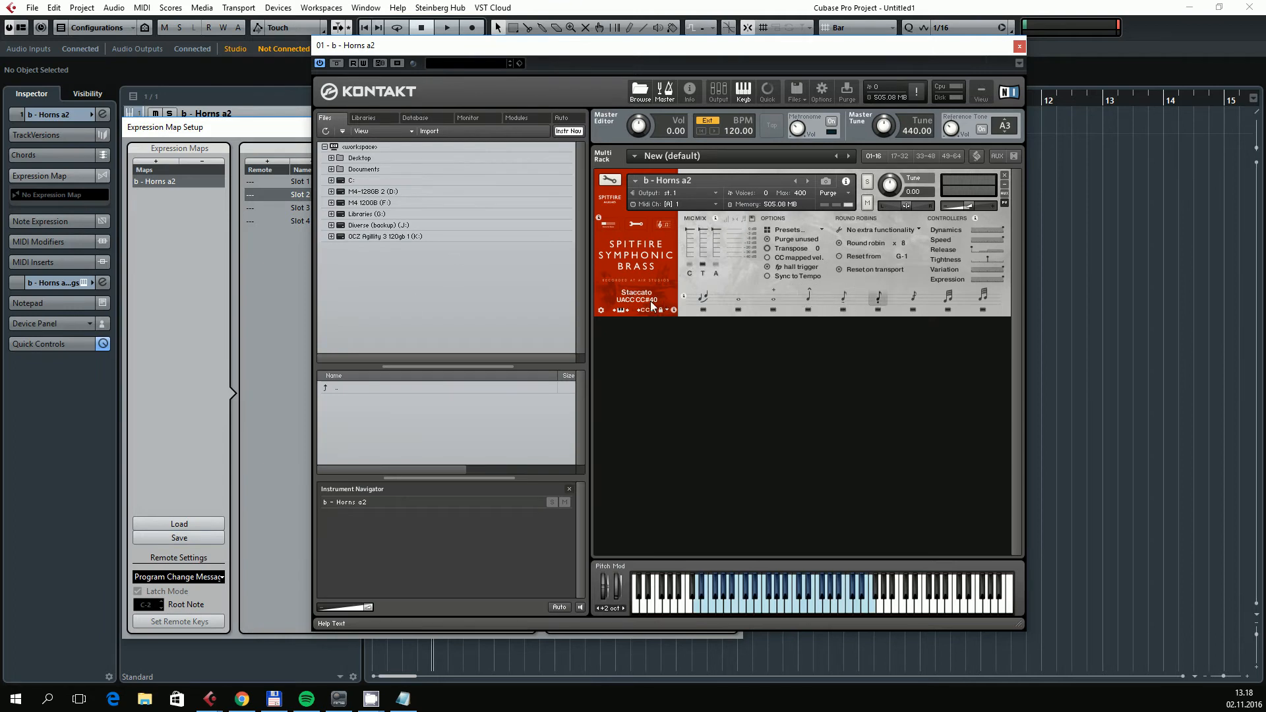
{"action": "left_click", "coordinate": [275, 326]}
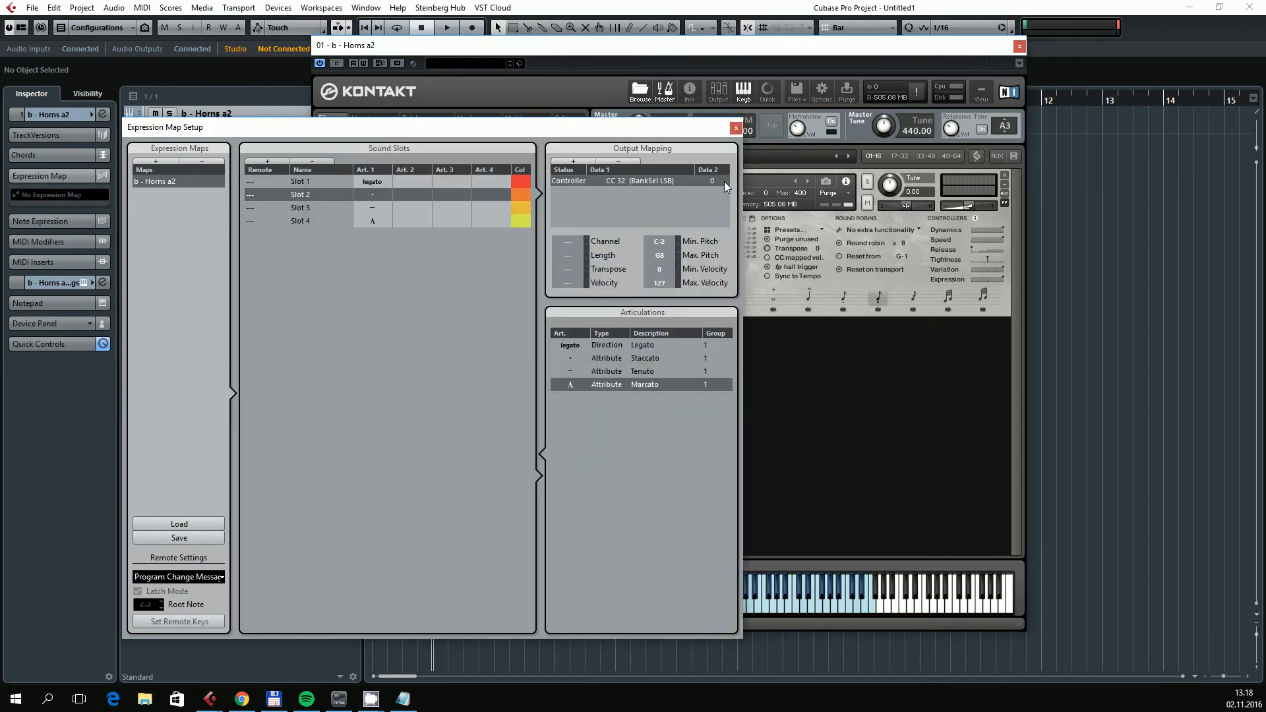
Step: Look up the Tenuto UACC number in Kontakt and set the Data 2 value of Slot 3's CC 32 mapping to 50
{"action": "left_click", "coordinate": [838, 350]}
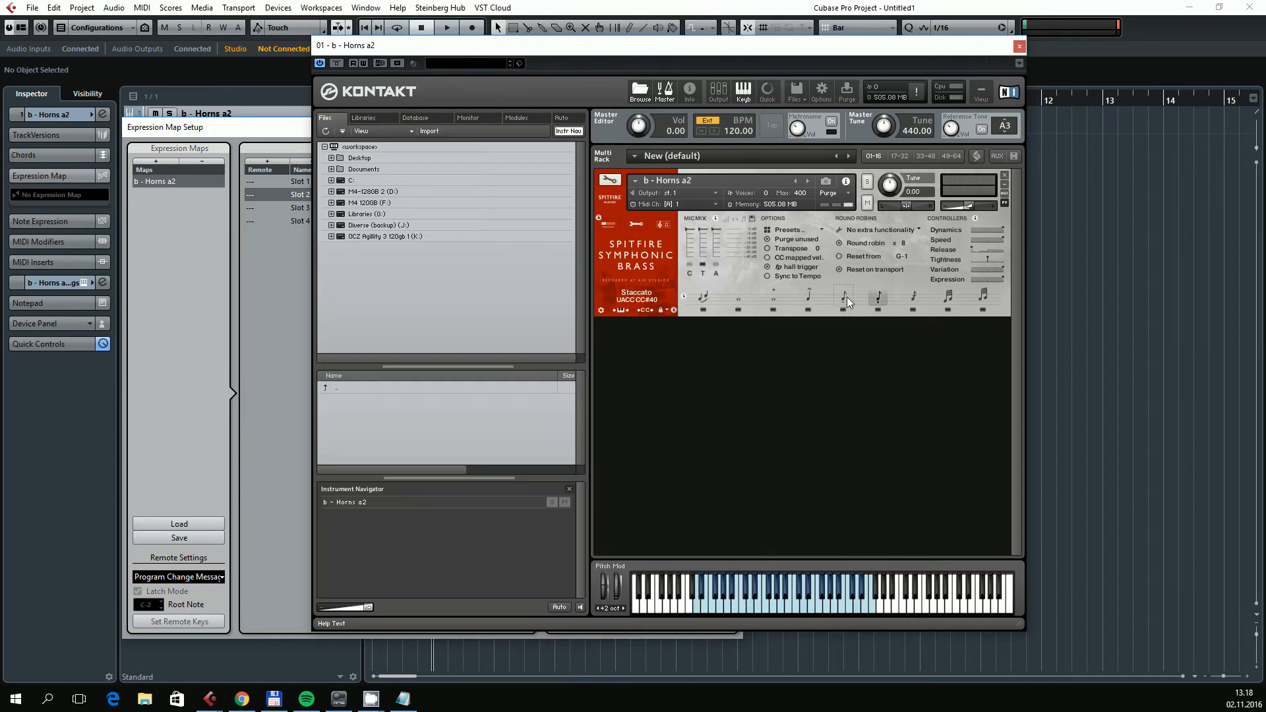
{"action": "left_click", "coordinate": [844, 296]}
{"action": "left_click", "coordinate": [282, 280]}
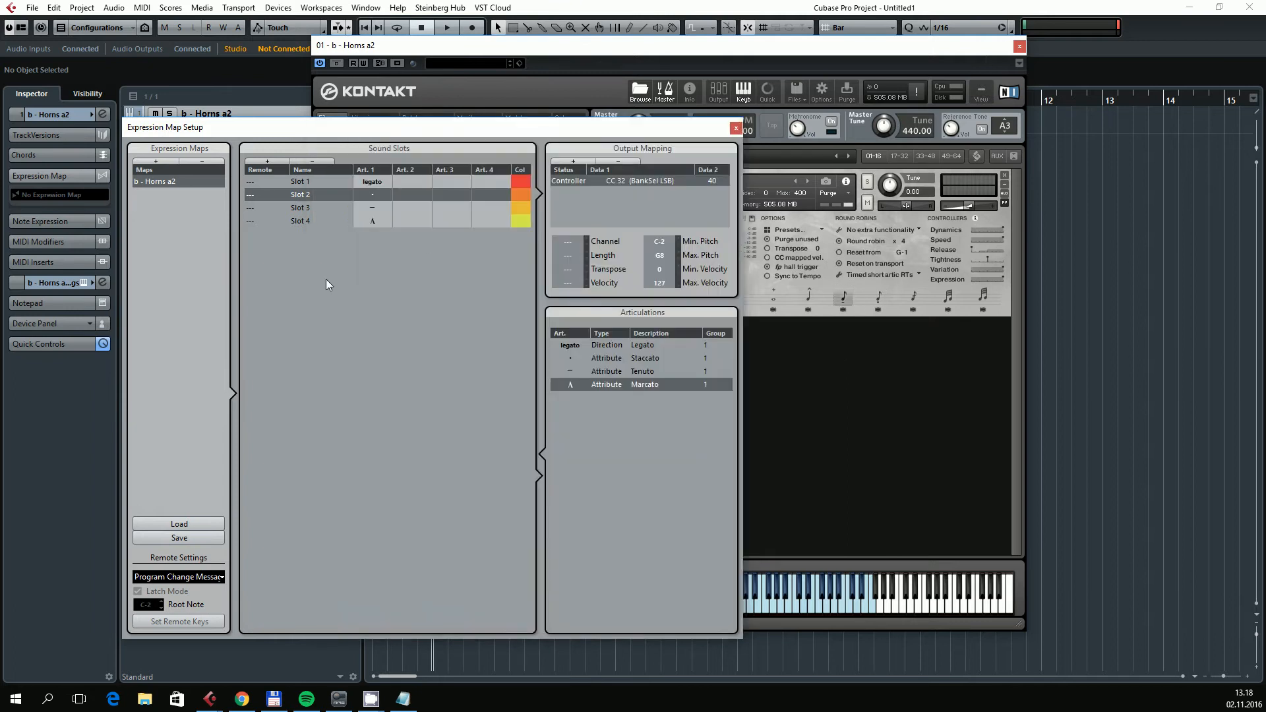
{"action": "left_click", "coordinate": [299, 212]}
{"action": "double_click", "coordinate": [714, 179]}
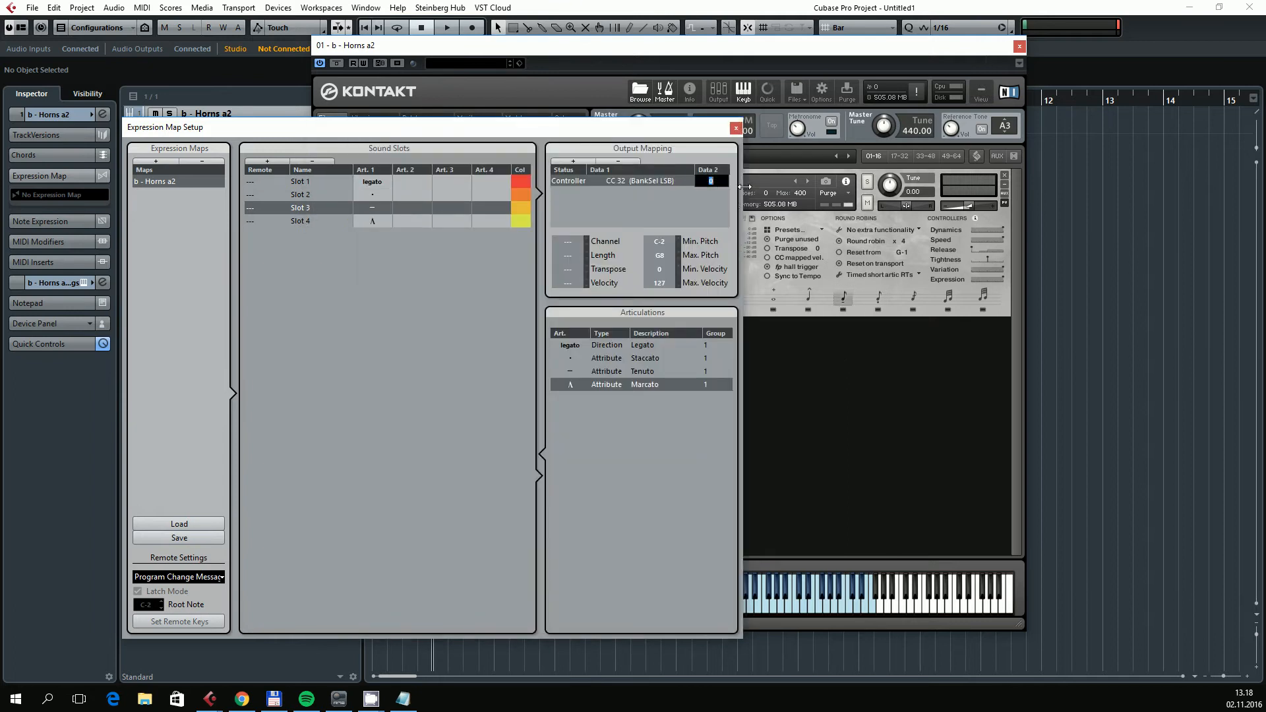
{"action": "type", "text": "50"}
{"action": "key", "text": "Return"}
Step: Look up the Marcato UACC number in Kontakt and set the Data 2 value of Slot 4's CC 32 mapping to 52
{"action": "left_click", "coordinate": [800, 379]}
{"action": "left_click", "coordinate": [809, 298]}
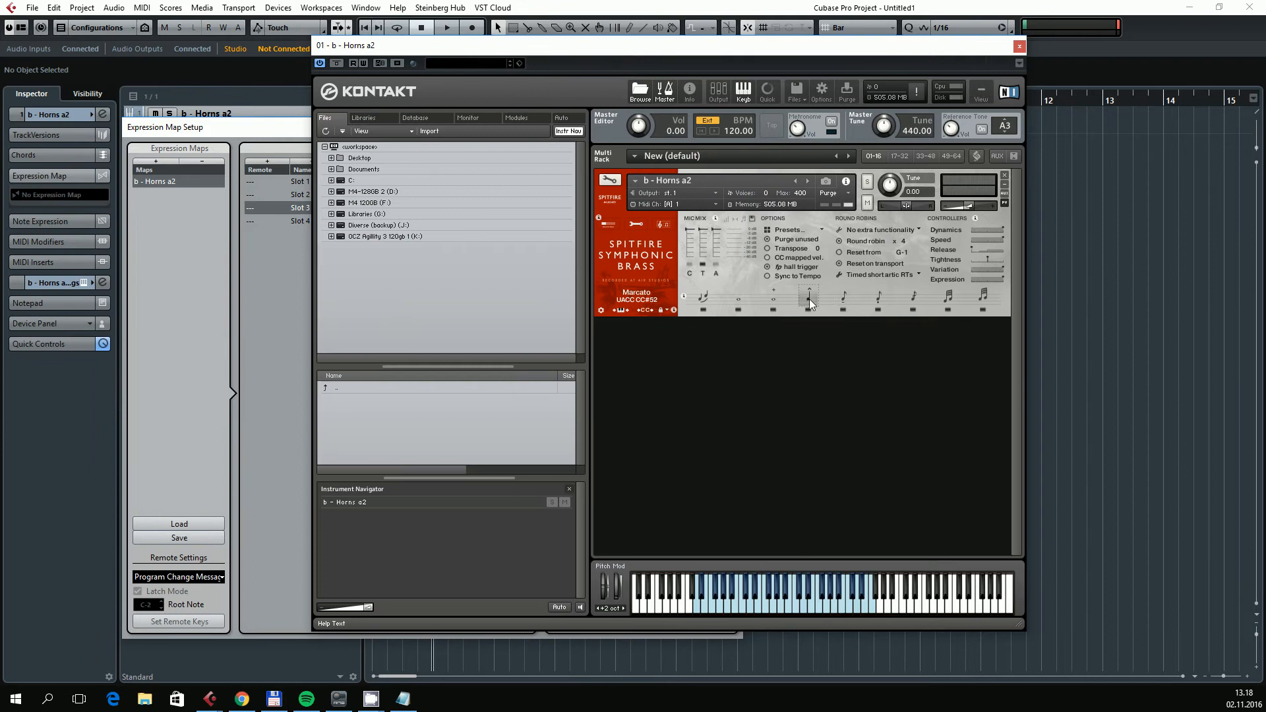
{"action": "left_click", "coordinate": [294, 289]}
{"action": "left_click", "coordinate": [302, 221]}
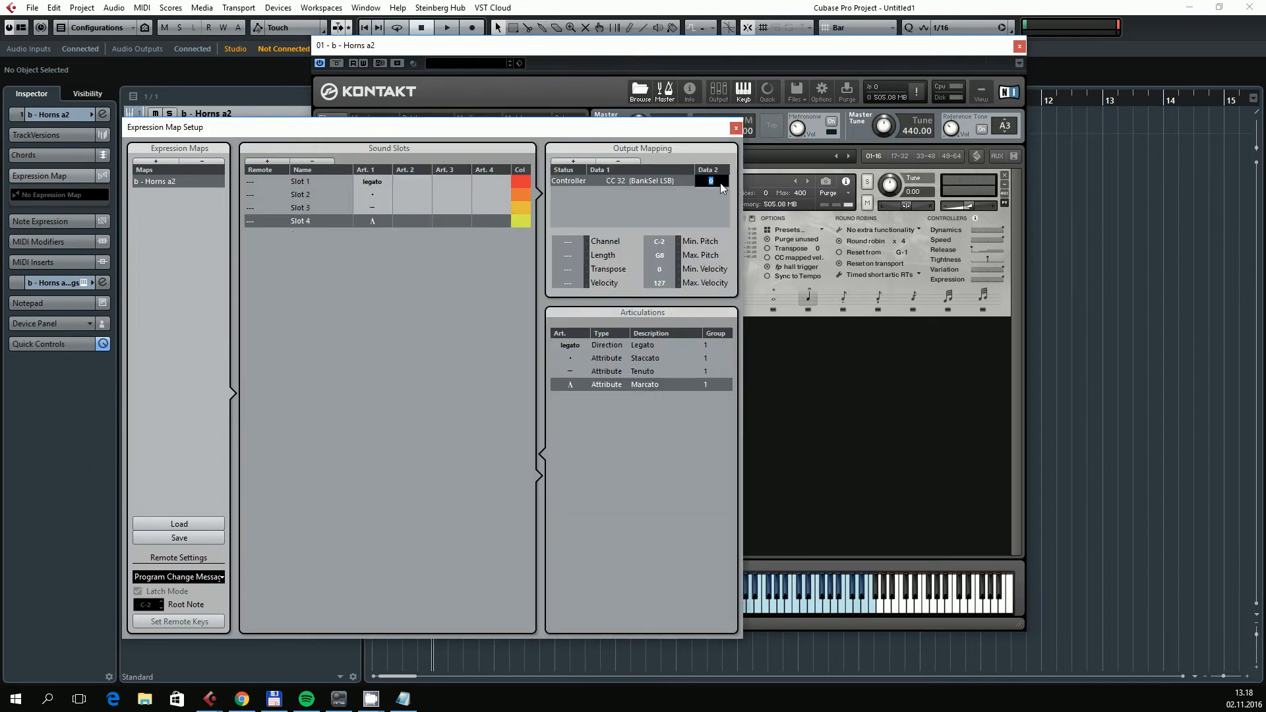
{"action": "left_click", "coordinate": [720, 183]}
{"action": "type", "text": "52"}
{"action": "key", "text": "Return"}
Step: Rename Slot 1 as Legato and Slot 2 as Stac in the sound slots
{"action": "double_click", "coordinate": [313, 186]}
{"action": "type", "text": "LEgato"}
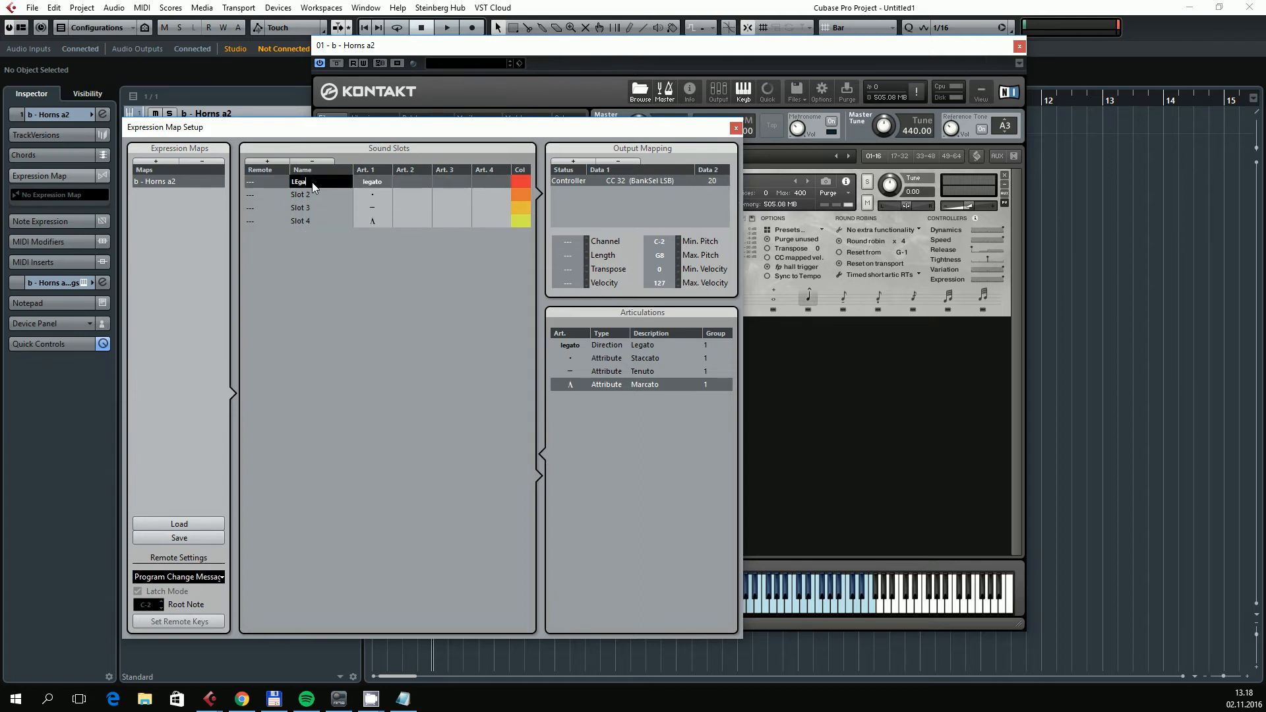
{"action": "key", "text": "BackSpace"}
{"action": "key", "text": "BackSpace"}
{"action": "key", "text": "BackSpace"}
{"action": "key", "text": "BackSpace"}
{"action": "key", "text": "BackSpace"}
{"action": "double_click", "coordinate": [313, 194]}
{"action": "type", "text": "Stac"}
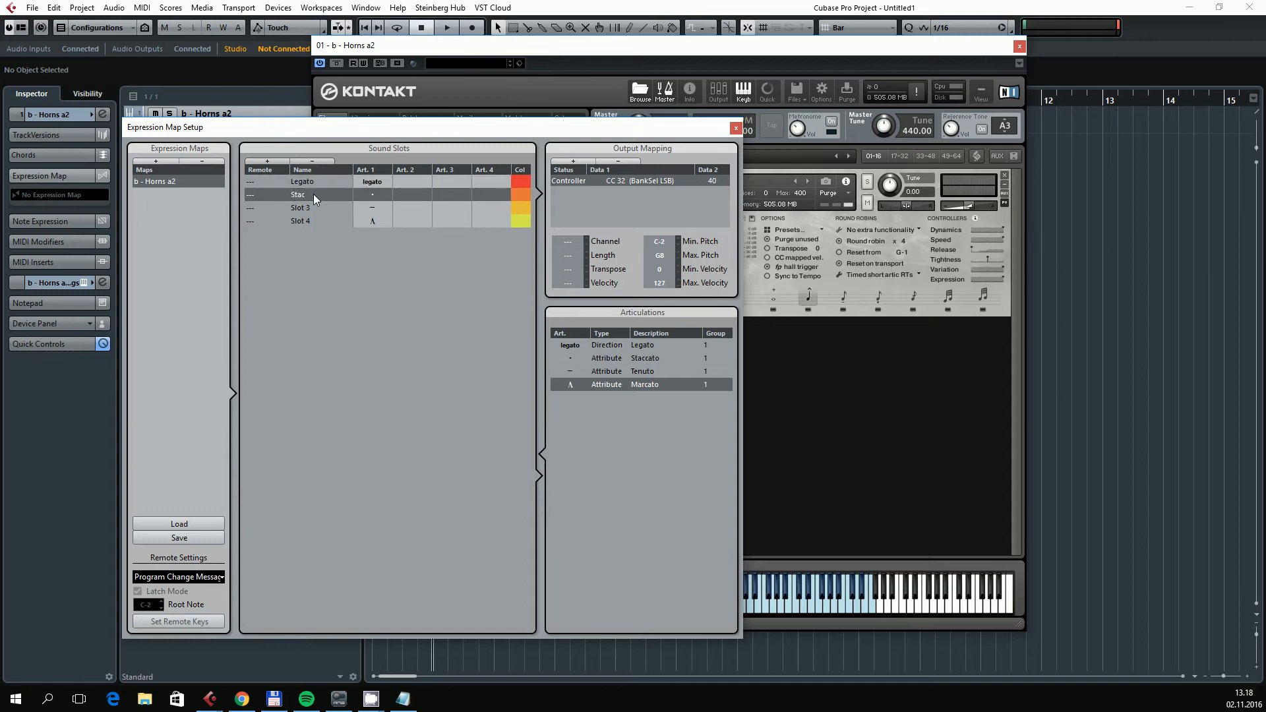
Step: Rename Slot 3 as Tenuto and Slot 4 as Marcato in the sound slots
{"action": "double_click", "coordinate": [313, 207]}
{"action": "type", "text": "Tenuto"}
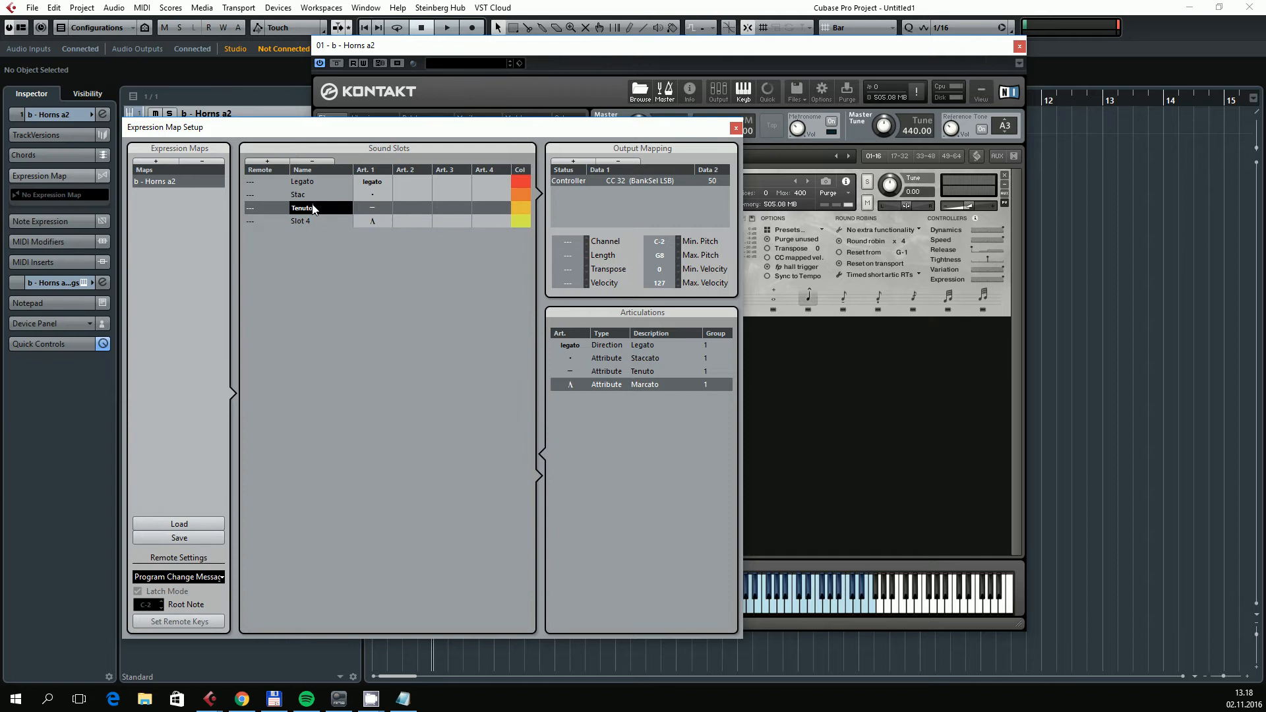
{"action": "key", "text": "Return"}
{"action": "double_click", "coordinate": [314, 223]}
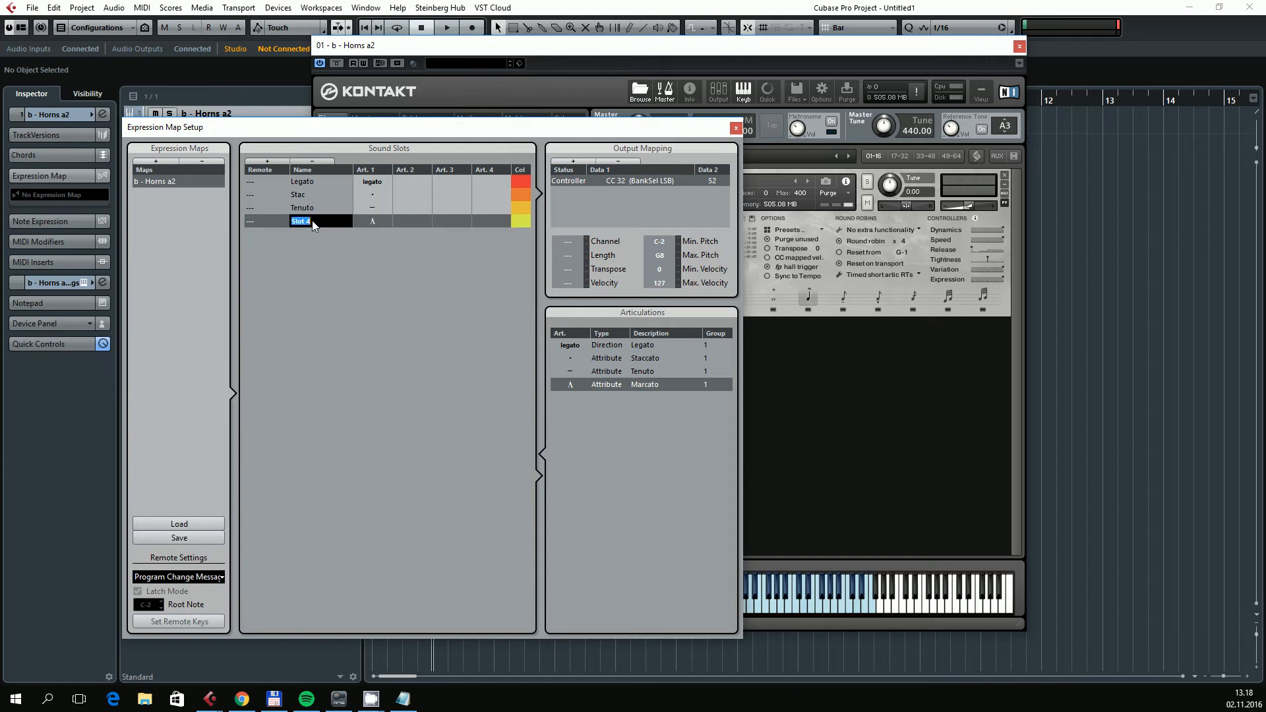
{"action": "type", "text": "Marcato"}
{"action": "key", "text": "Return"}
Step: Change the type of the Legato articulation to Attribute
{"action": "left_click", "coordinate": [616, 346]}
{"action": "left_click", "coordinate": [616, 346]}
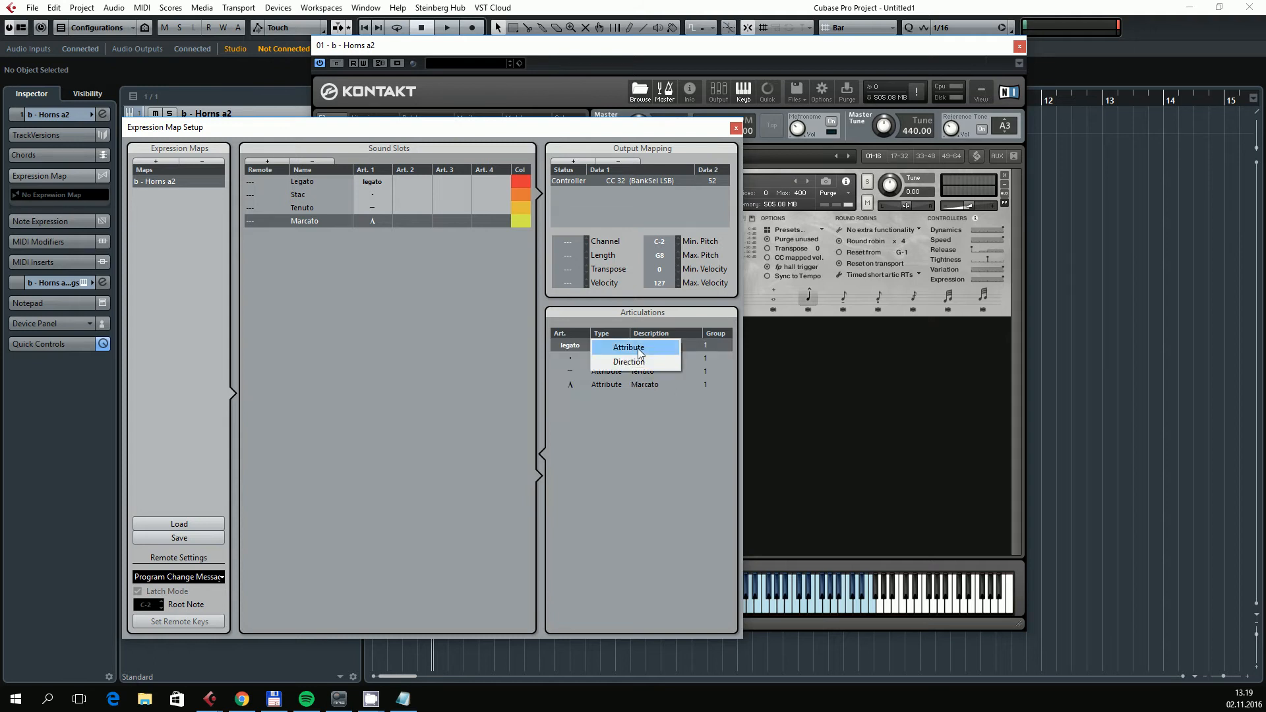
{"action": "left_click", "coordinate": [638, 347]}
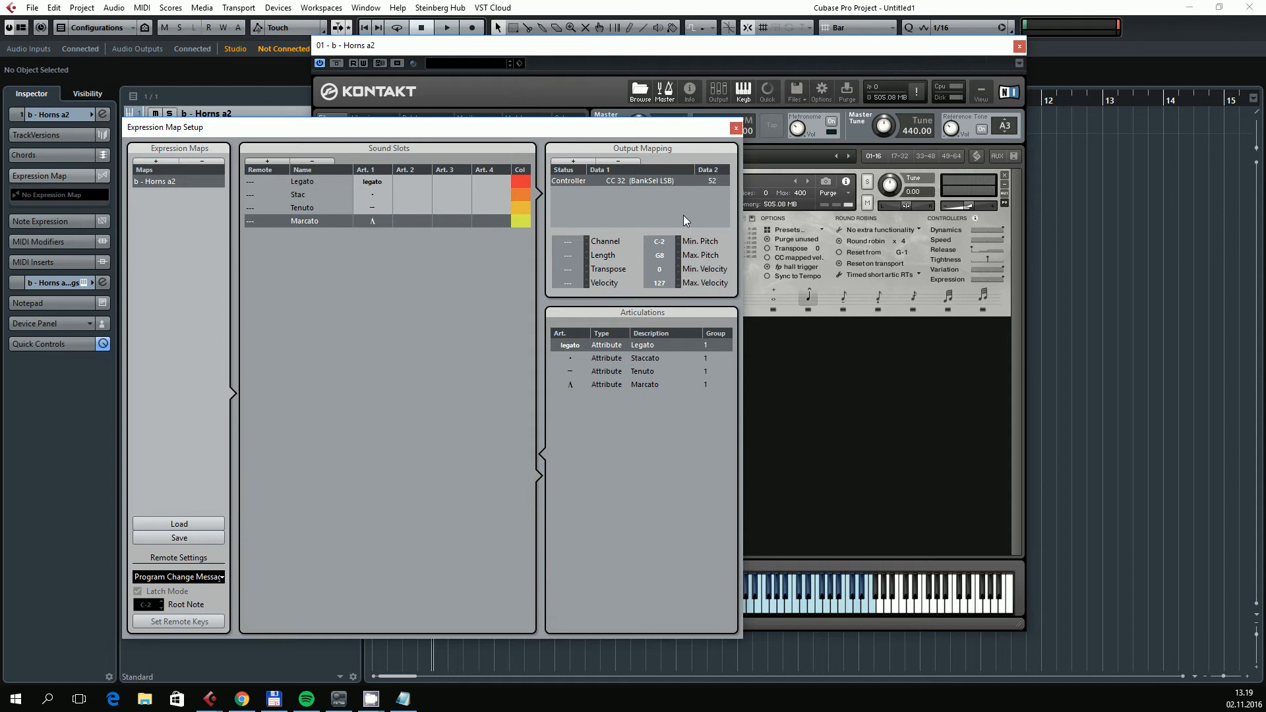
Step: Close the expression map setup, move the Kontakt window aside and assign the b - Horns a2 expression map to the track
{"action": "left_click", "coordinate": [735, 128]}
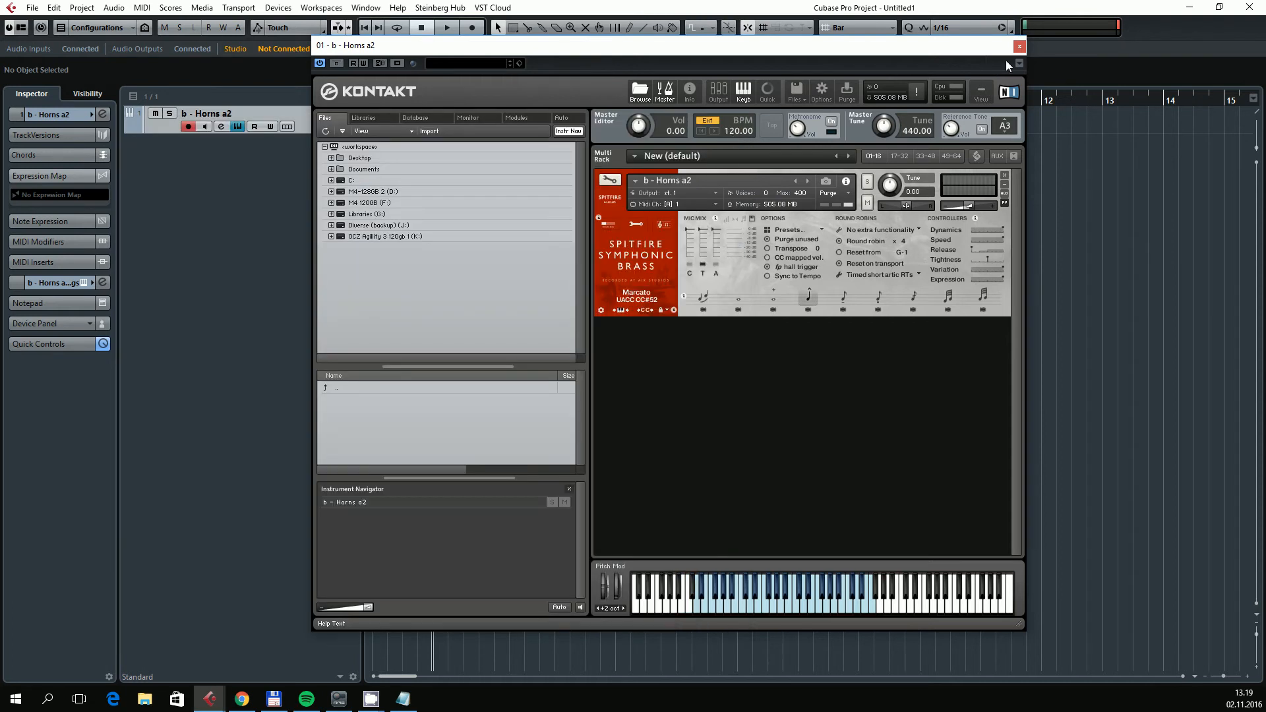
{"action": "left_click_drag", "start_coordinate": [951, 54], "coordinate": [1045, 238]}
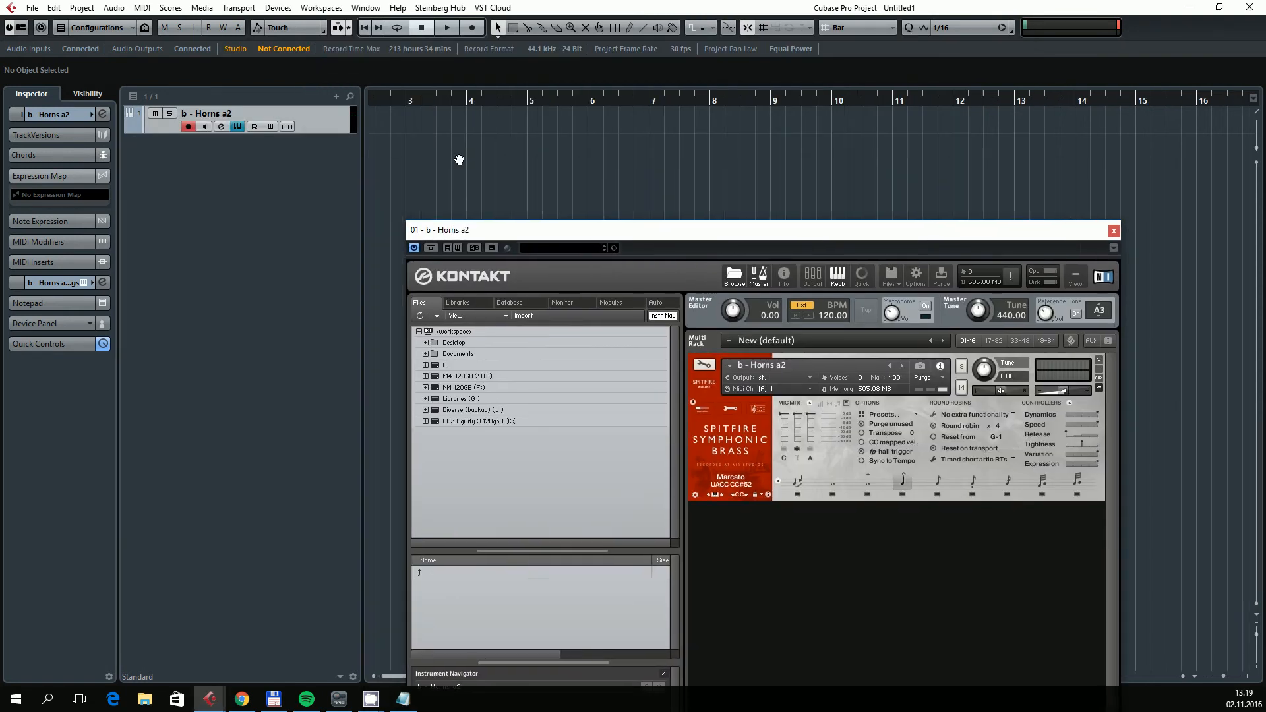
{"action": "left_click", "coordinate": [99, 195]}
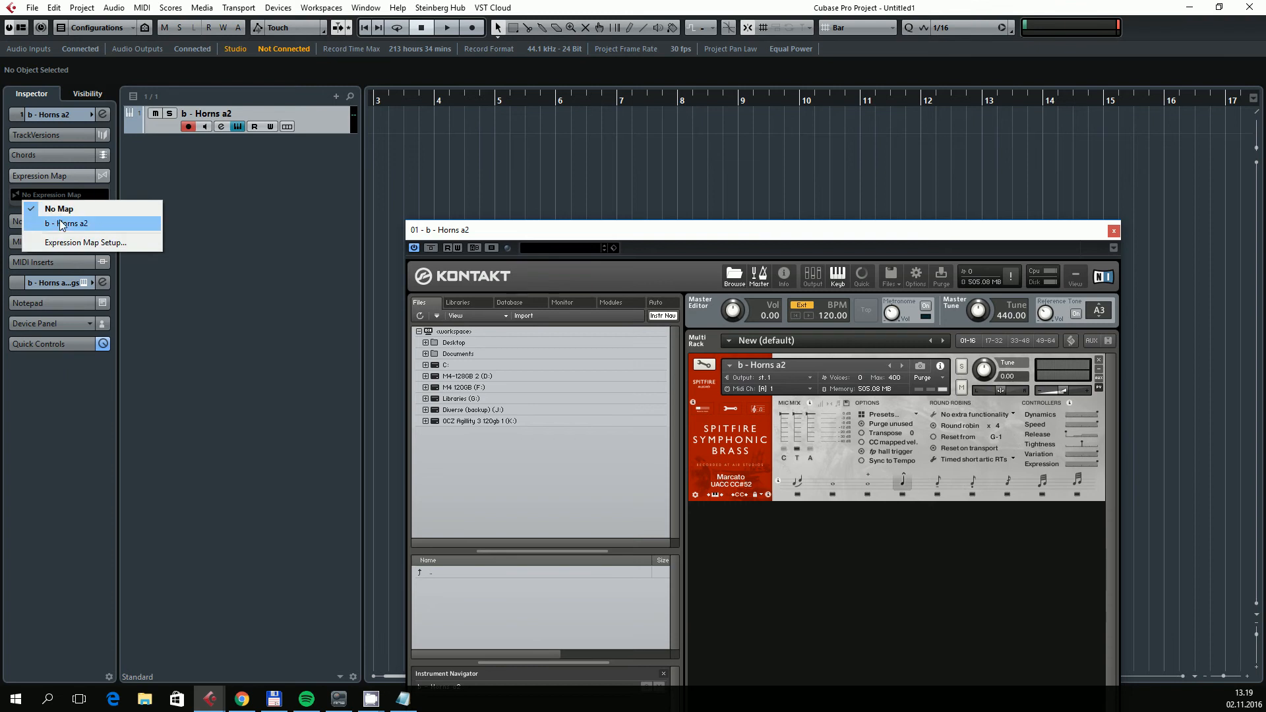
{"action": "left_click", "coordinate": [75, 224]}
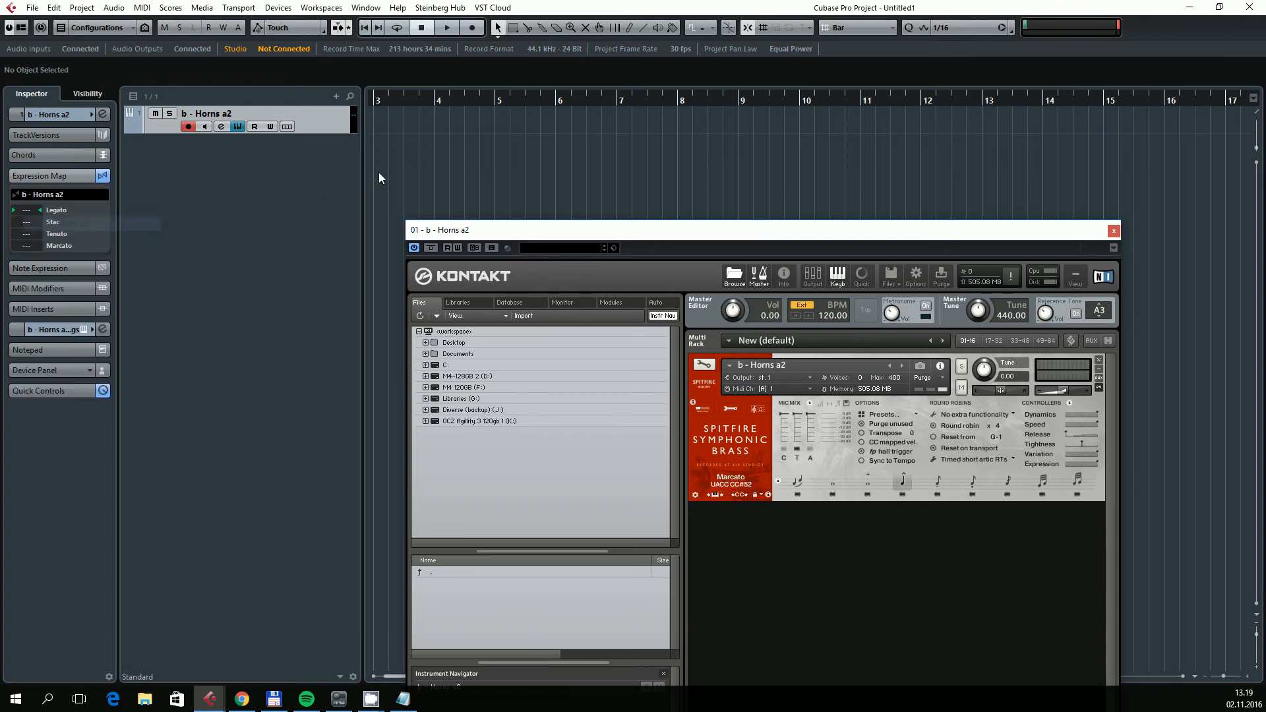
Step: Create a MIDI part from bar 2 to bar 4 on the b - Horns a2 track and open it in the Key Editor
{"action": "scroll", "coordinate": [379, 172], "scroll_direction": "left", "scroll_amount": 2}
{"action": "left_click_drag", "start_coordinate": [454, 115], "coordinate": [555, 124]}
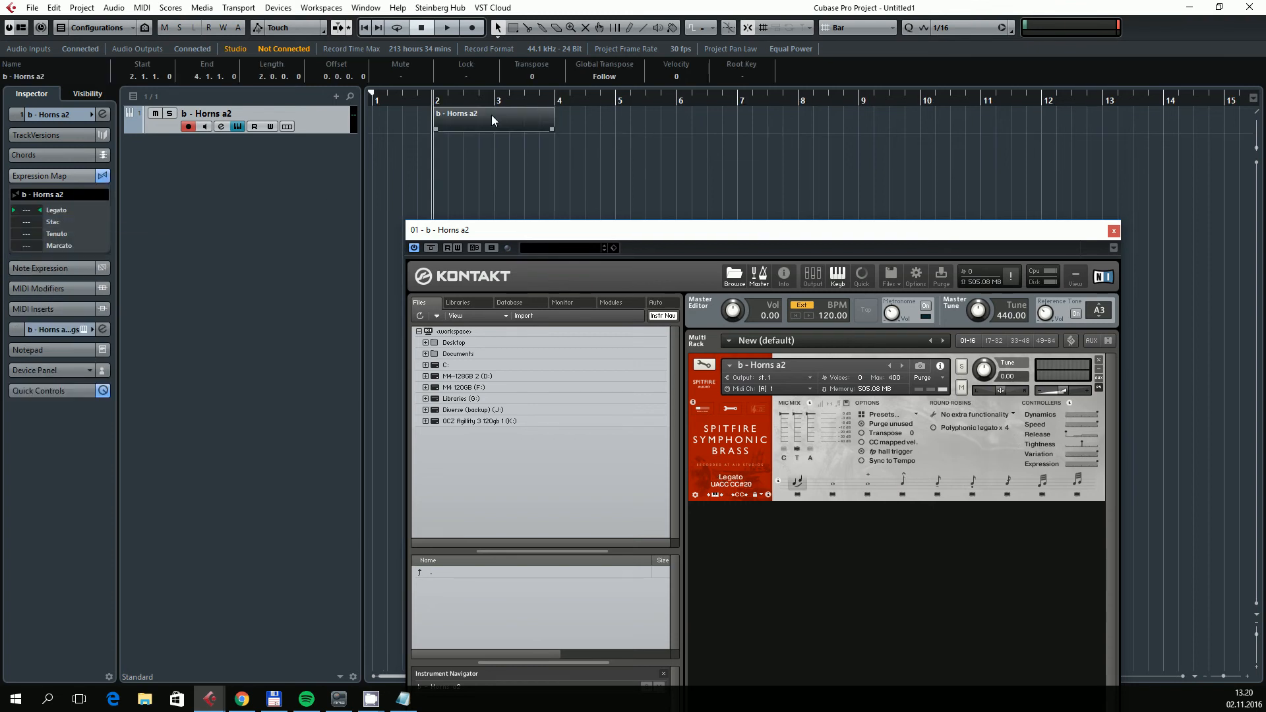
{"action": "double_click", "coordinate": [456, 117]}
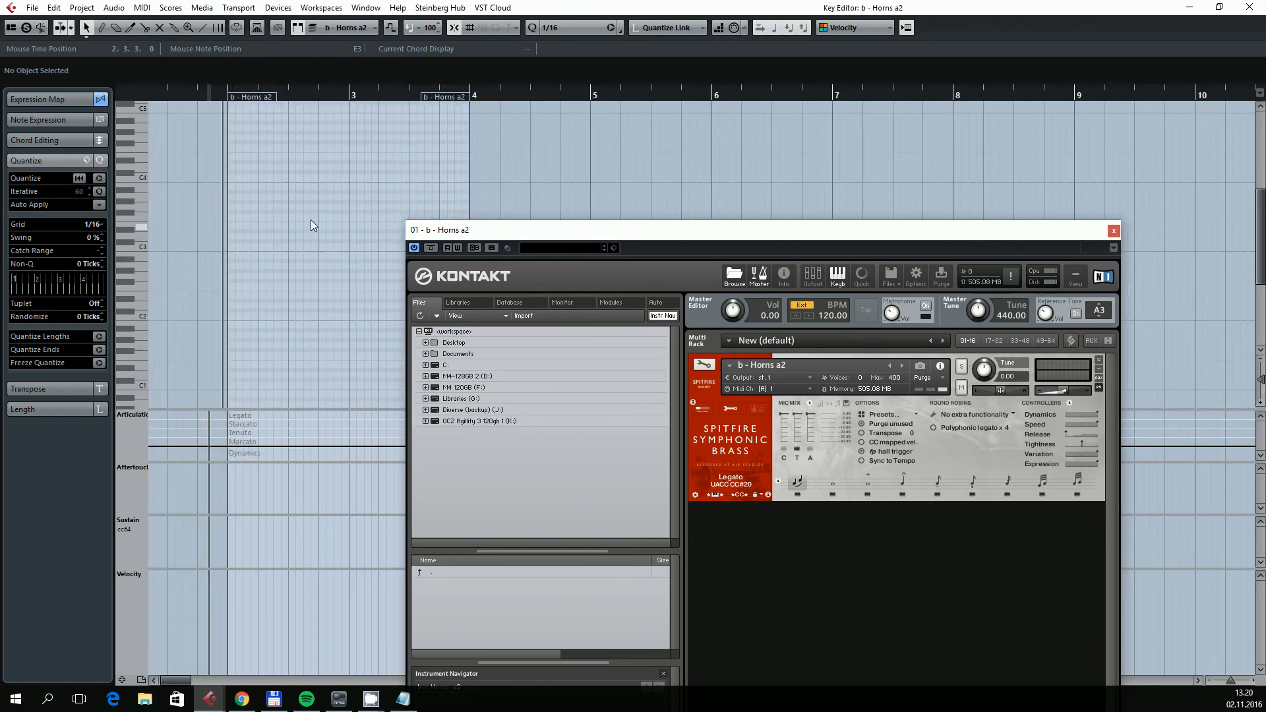
Step: Draw a one-beat G2 note at bar 2 followed by a two-beat D3 note, and play them back
{"action": "left_click", "coordinate": [137, 248]}
{"action": "mouse_move", "coordinate": [255, 241]}
{"action": "left_mouse_down"}
{"action": "mouse_move", "coordinate": [207, 191]}
{"action": "mouse_move", "coordinate": [203, 221]}
{"action": "mouse_move", "coordinate": [239, 185]}
{"action": "mouse_move", "coordinate": [268, 184]}
{"action": "left_mouse_up"}
{"action": "key", "text": "space"}
{"action": "left_click", "coordinate": [313, 167]}
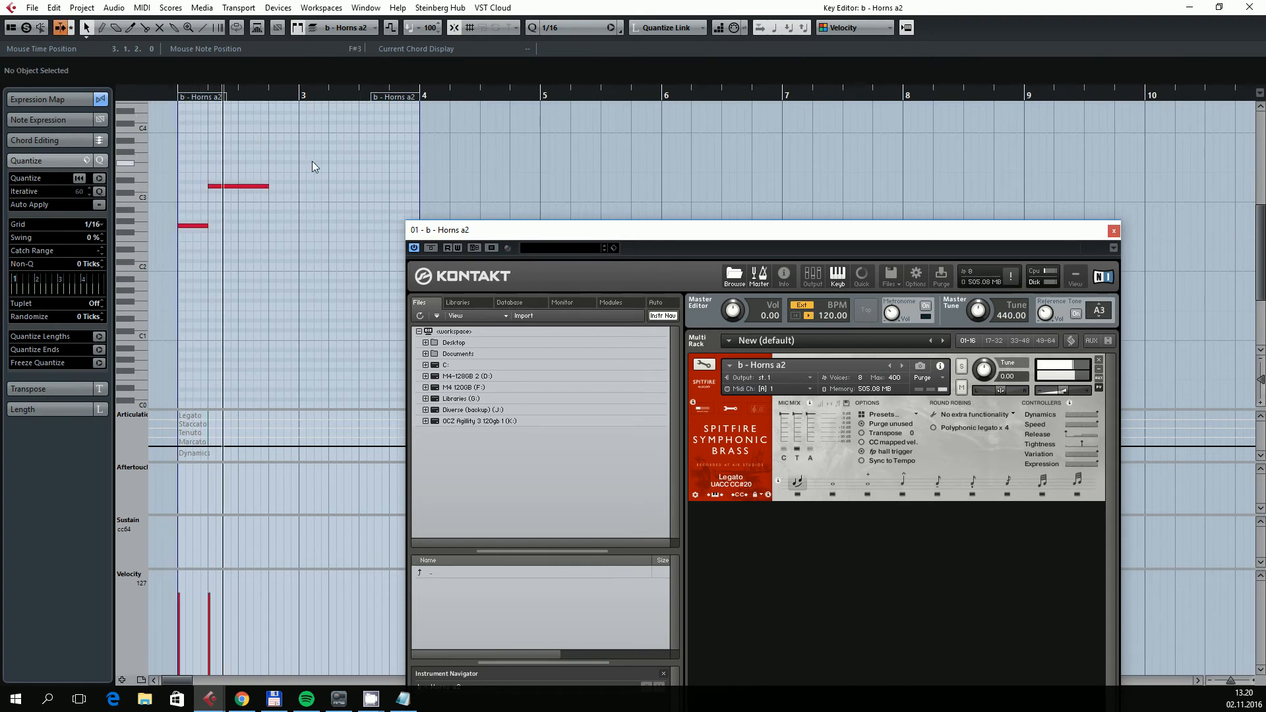
{"action": "key", "text": "space"}
Step: Shorten the second note by half a beat and assign the Legato articulation to both notes
{"action": "left_click_drag", "start_coordinate": [267, 186], "coordinate": [257, 195]}
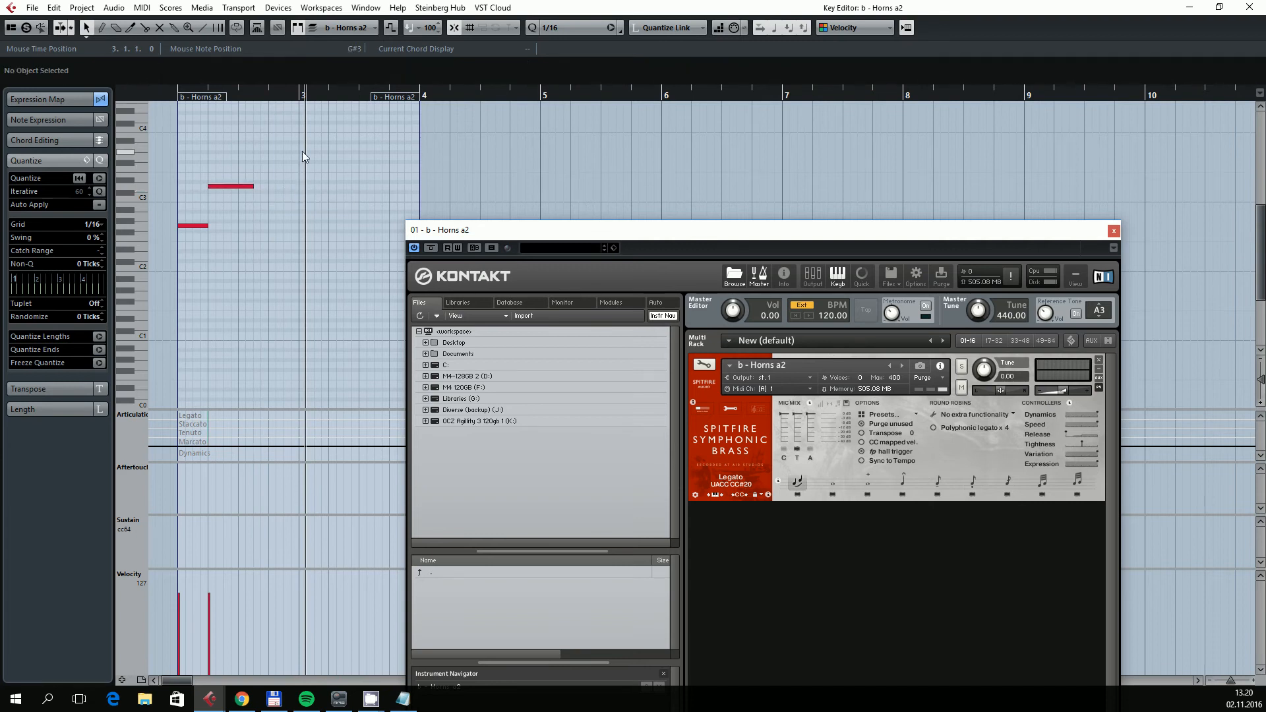
{"action": "left_click_drag", "start_coordinate": [296, 154], "coordinate": [179, 276]}
{"action": "left_click", "coordinate": [506, 76]}
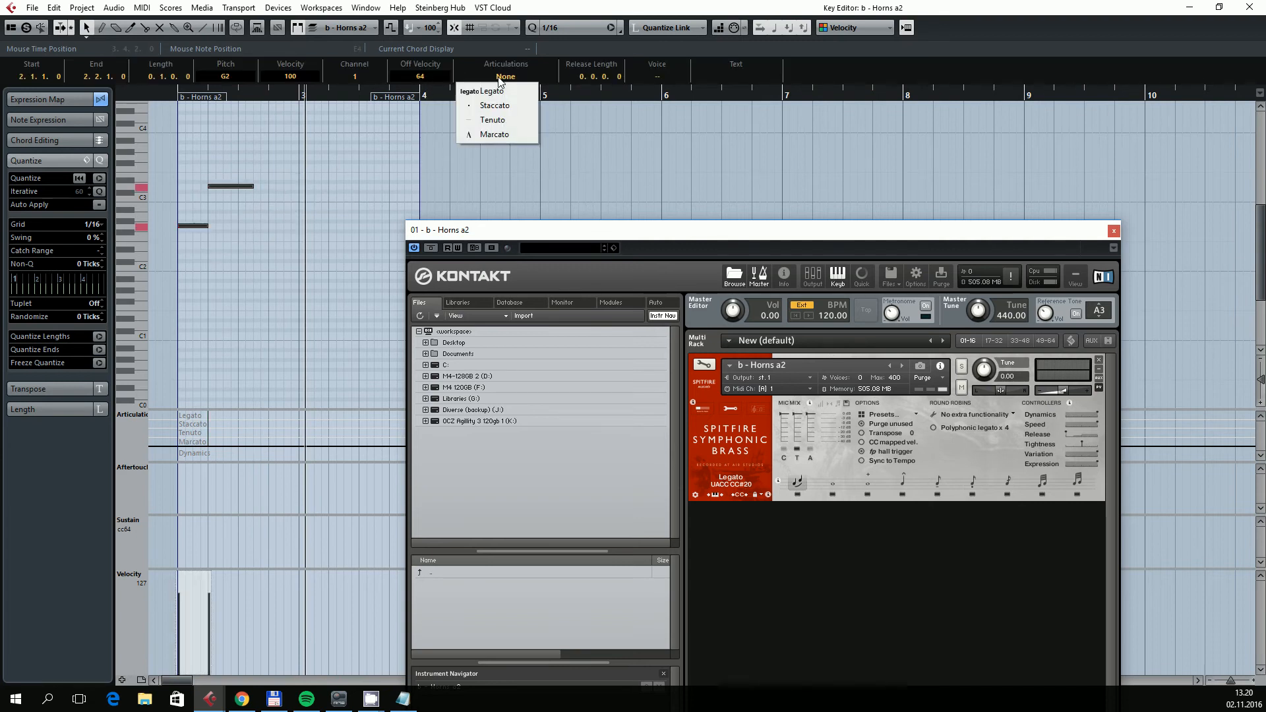
{"action": "left_click", "coordinate": [514, 96]}
Step: Draw a sixteenth-note chord of C3, E3 and A3 at the start of bar 3
{"action": "scroll", "coordinate": [350, 207], "scroll_direction": "right", "scroll_amount": 2}
{"action": "left_click", "coordinate": [266, 216]}
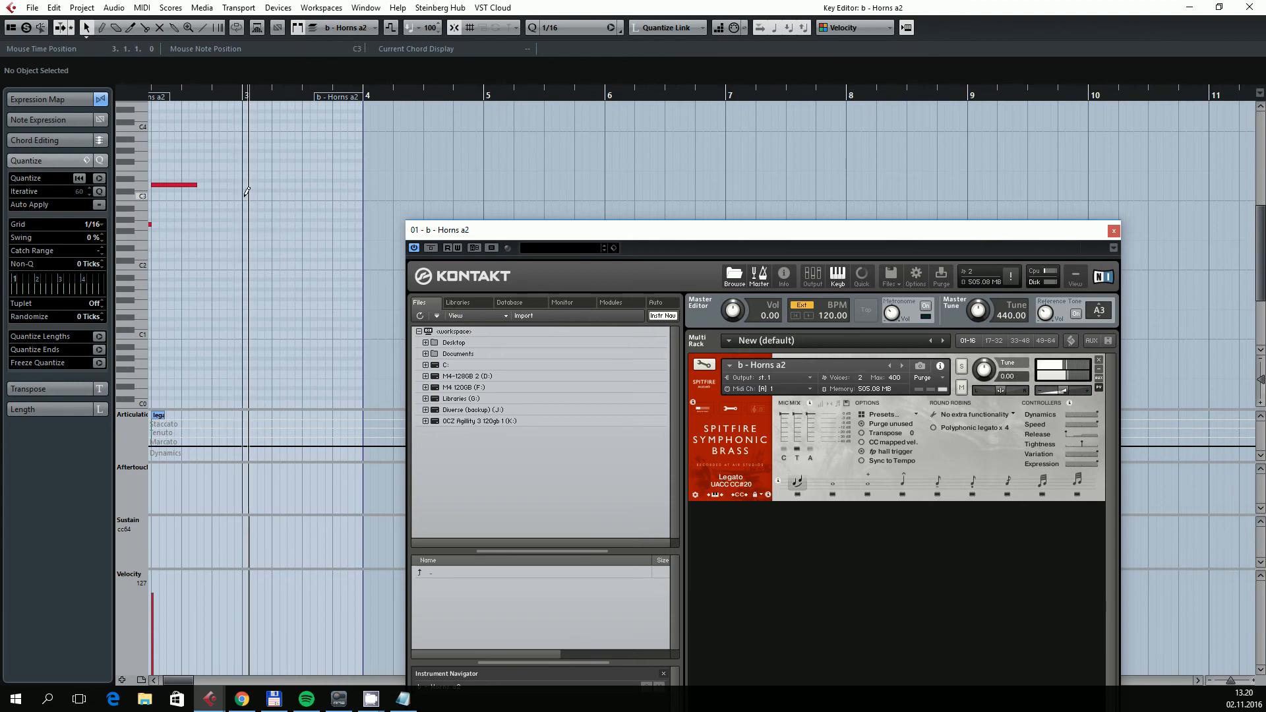
{"action": "left_click", "coordinate": [245, 195], "text": "alt"}
{"action": "left_click", "coordinate": [274, 178]}
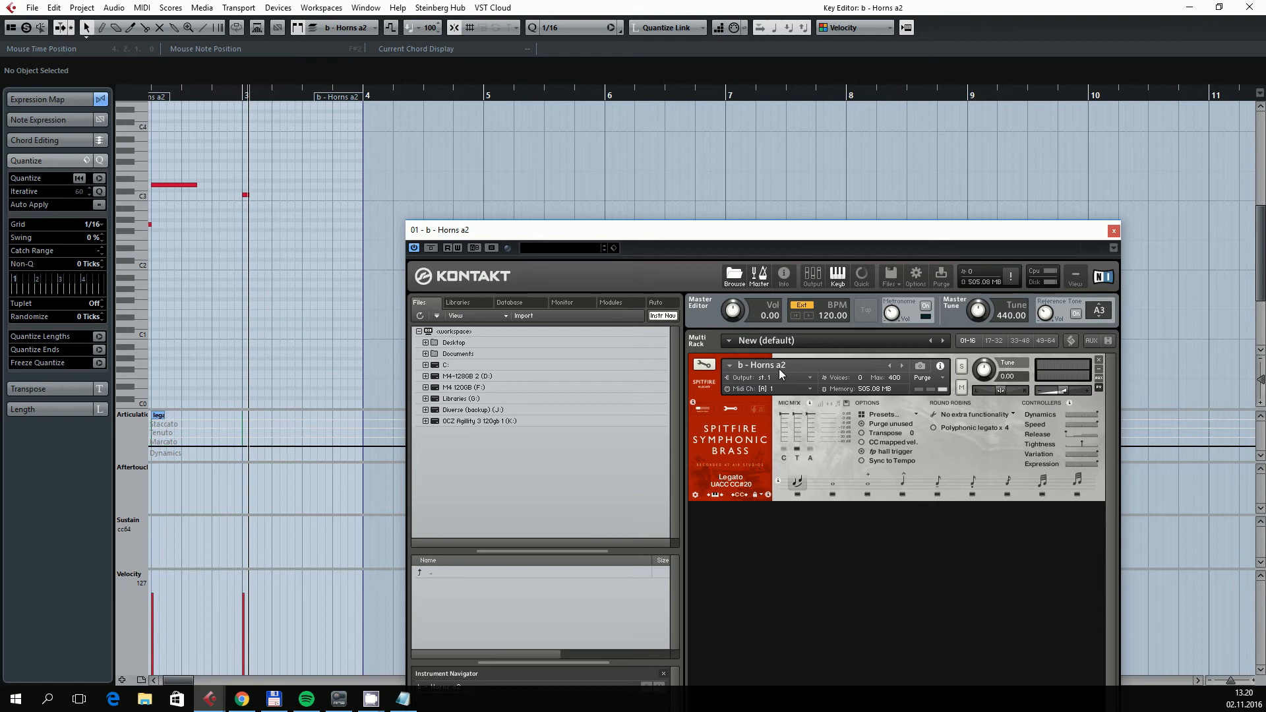
{"action": "mouse_move", "coordinate": [268, 176]}
{"action": "left_mouse_down"}
{"action": "mouse_move", "coordinate": [243, 214]}
{"action": "mouse_move", "coordinate": [292, 187]}
{"action": "mouse_move", "coordinate": [285, 216]}
{"action": "mouse_move", "coordinate": [281, 166]}
{"action": "left_mouse_up"}
{"action": "key", "text": "h"}
{"action": "key", "text": "h"}
{"action": "left_click", "coordinate": [319, 178]}
{"action": "left_click", "coordinate": [323, 171]}
{"action": "scroll", "coordinate": [310, 186], "scroll_direction": "down", "scroll_amount": 1}
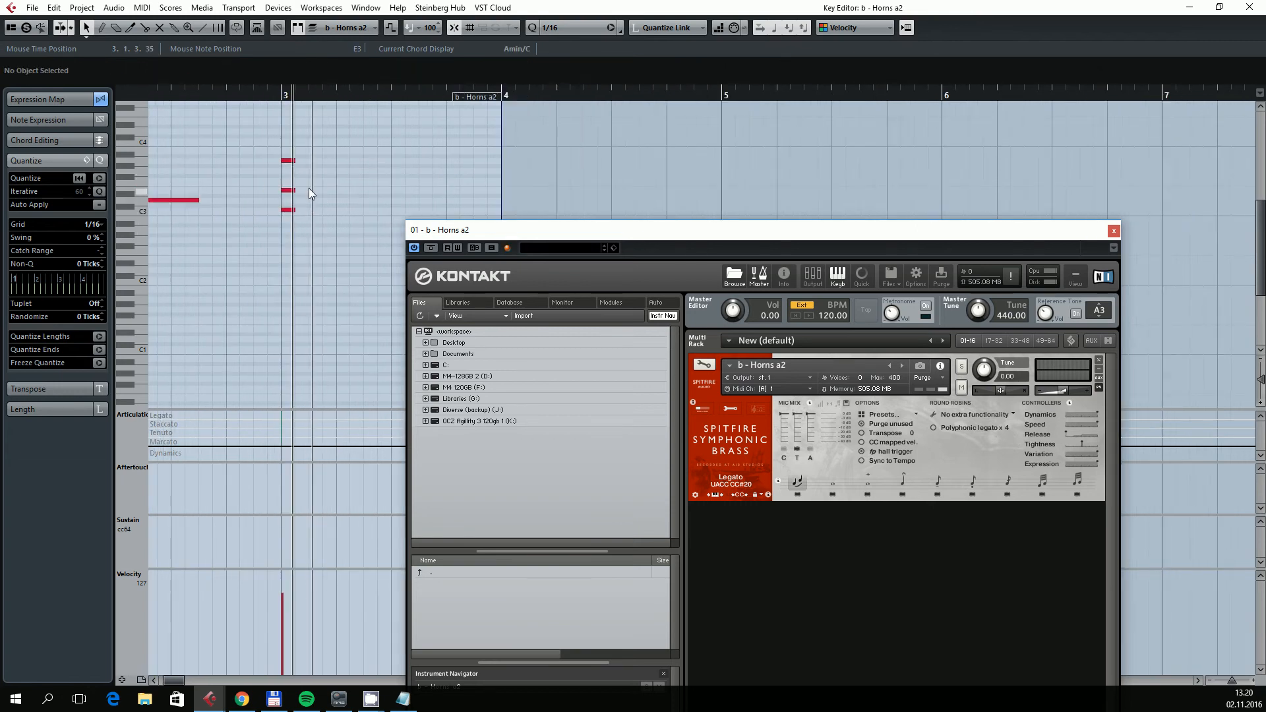
{"action": "left_click_drag", "start_coordinate": [344, 134], "coordinate": [267, 98]}
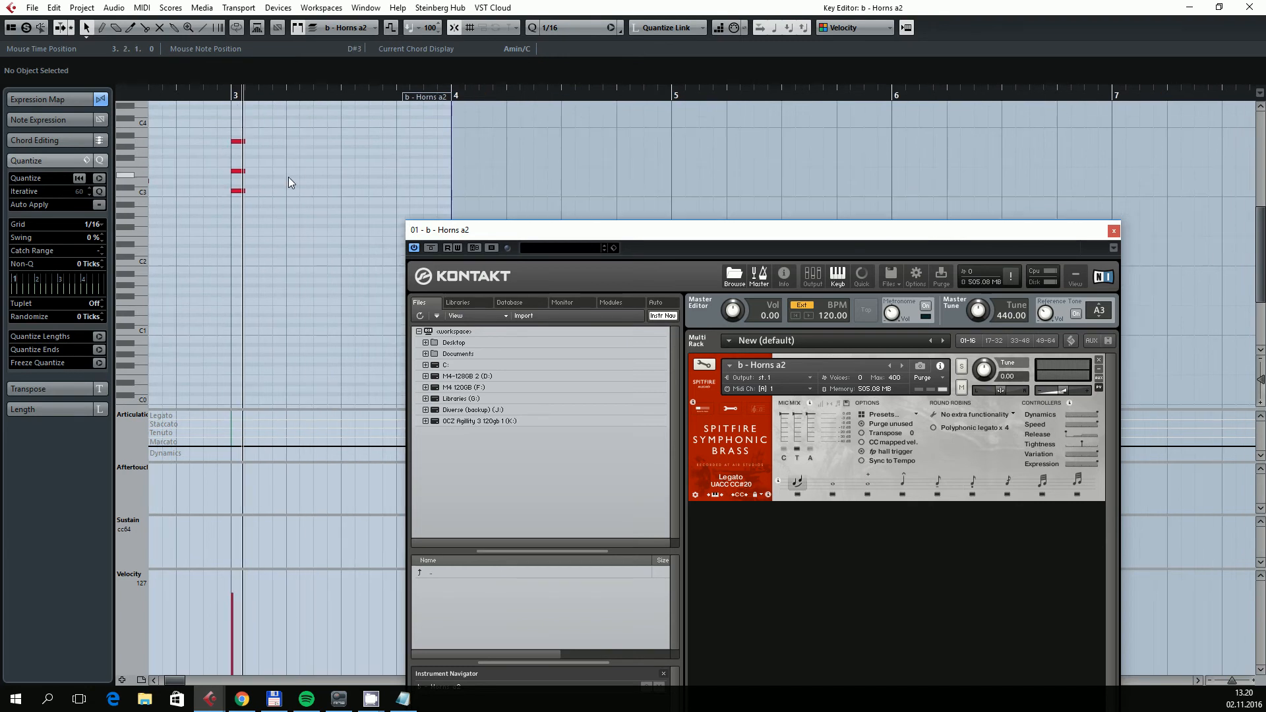
Step: Assign the Staccato articulation to the three chord notes at the start of bar 3
{"action": "left_click", "coordinate": [238, 192]}
{"action": "left_click_drag", "start_coordinate": [264, 162], "coordinate": [221, 207]}
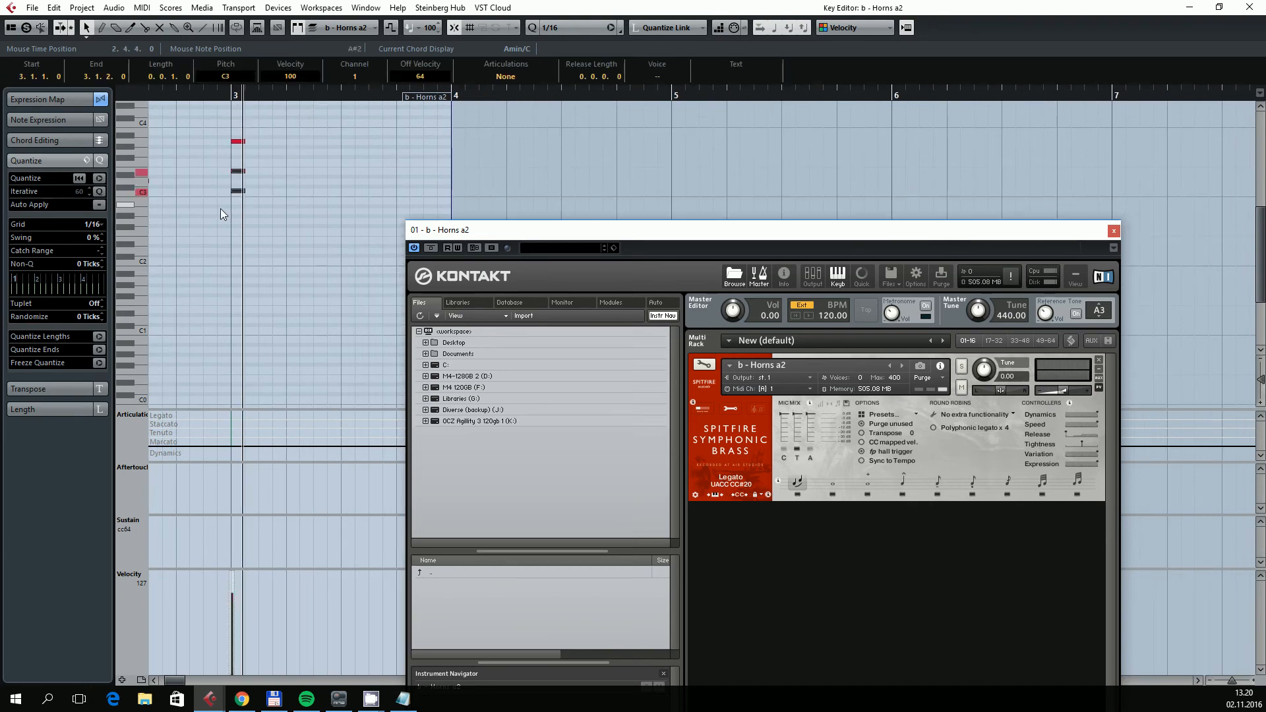
{"action": "left_click_drag", "start_coordinate": [274, 124], "coordinate": [219, 216]}
{"action": "left_click", "coordinate": [262, 176]}
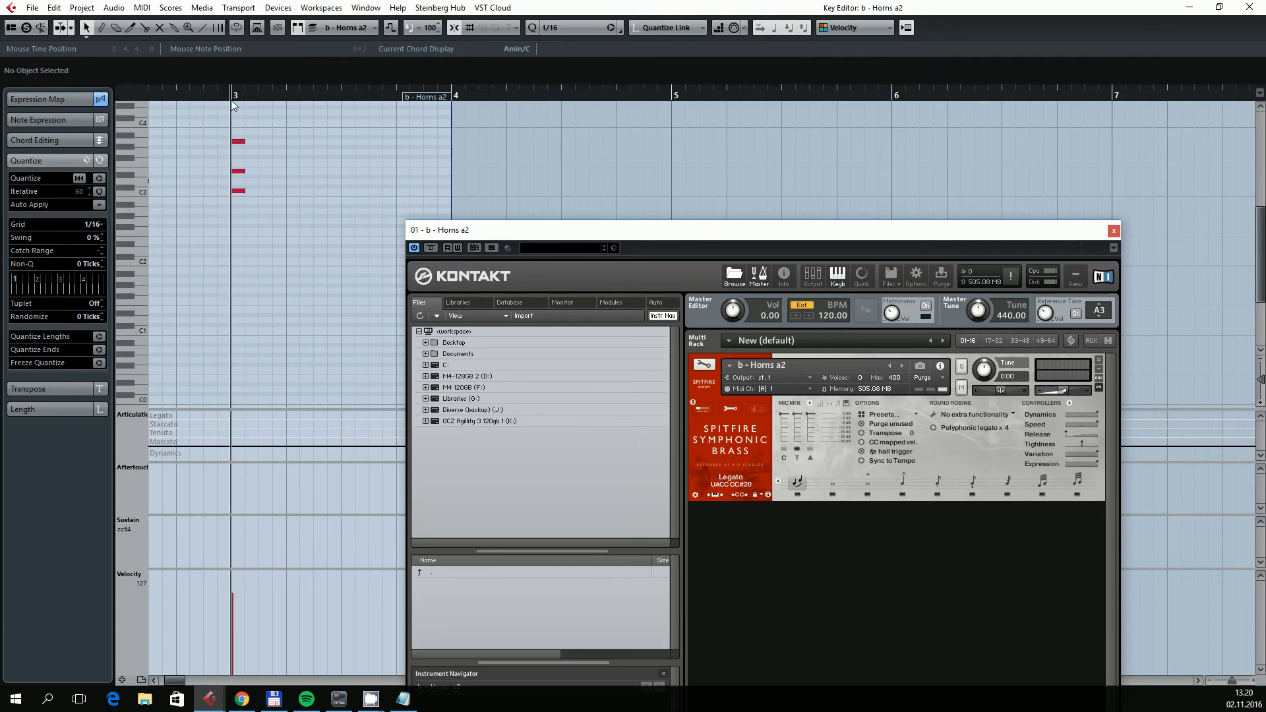
{"action": "left_click_drag", "start_coordinate": [266, 130], "coordinate": [224, 204]}
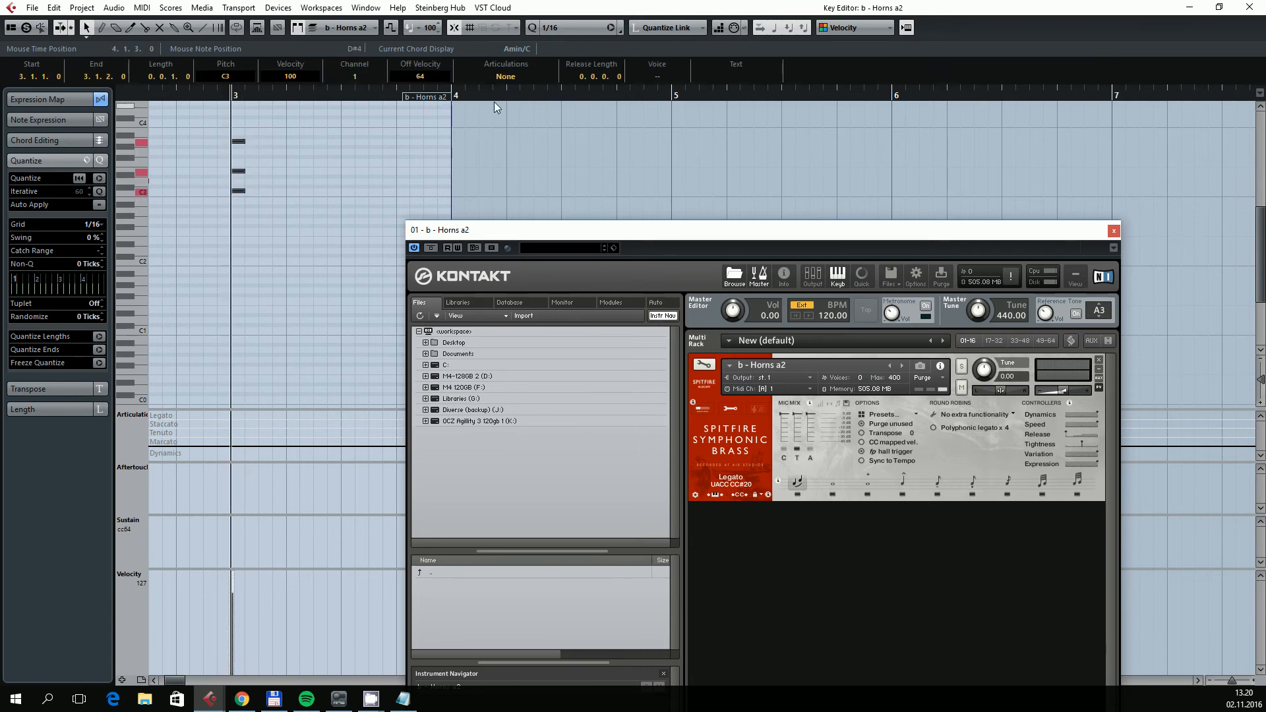
{"action": "left_click", "coordinate": [507, 77]}
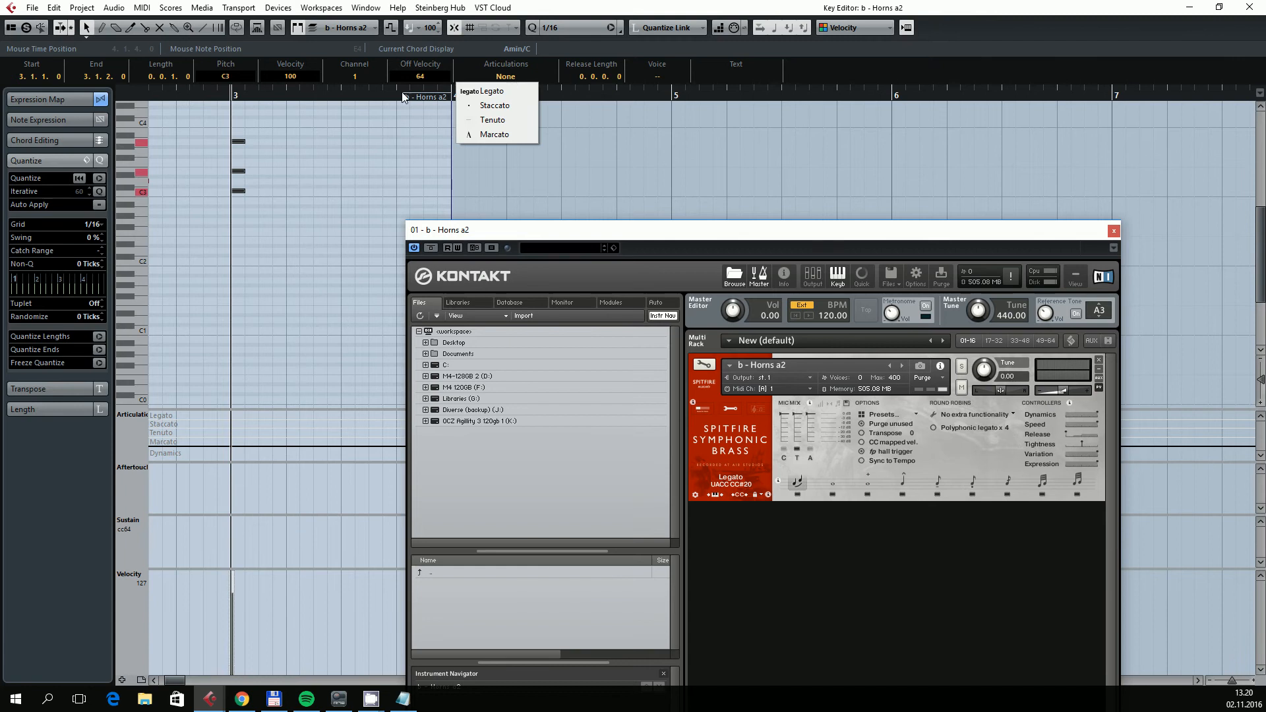
{"action": "left_click", "coordinate": [507, 106]}
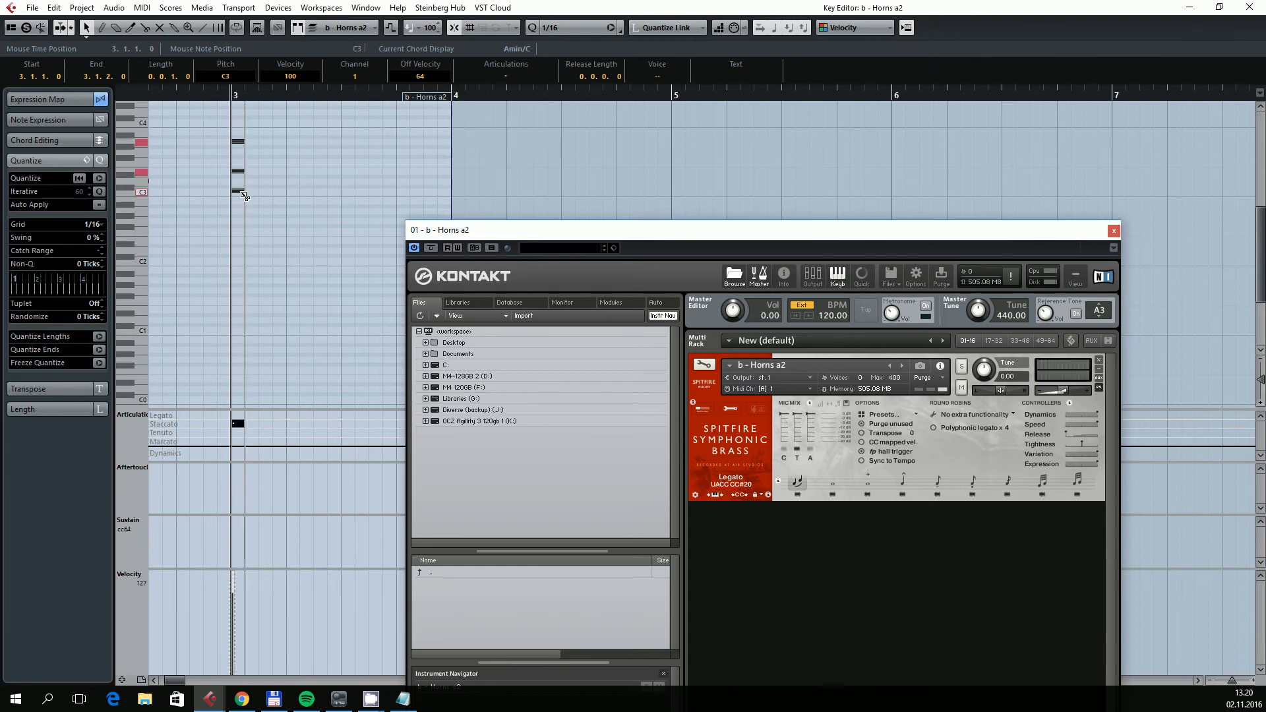
Step: Copy the staccato chord to positions 3.2.1 and 3.2.3
{"action": "left_click_drag", "start_coordinate": [244, 196], "coordinate": [315, 189]}
{"action": "scroll", "coordinate": [297, 197], "scroll_direction": "down", "scroll_amount": 1}
{"action": "scroll", "coordinate": [294, 169], "scroll_direction": "right", "scroll_amount": 1}
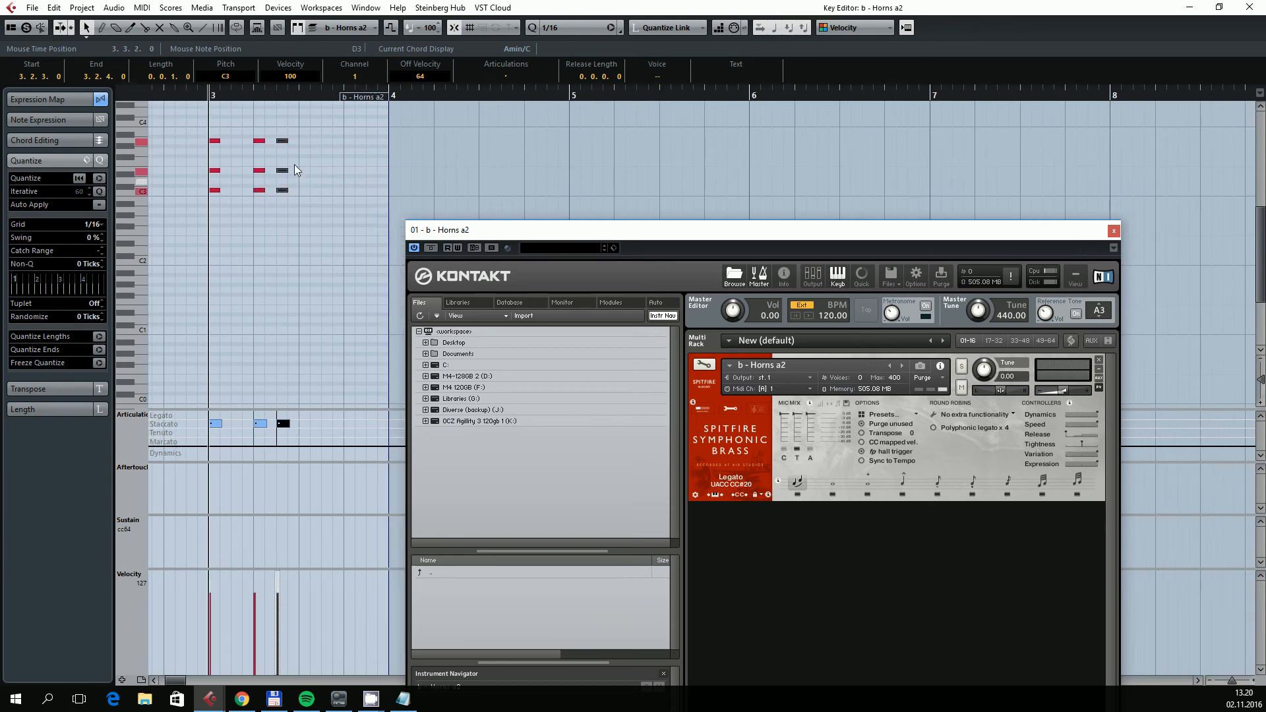
Step: Transpose the upper notes of the two copied chords to F3 and G#3 at 3.2.1, and to D#3 and G3 at 3.2.3
{"action": "left_click_drag", "start_coordinate": [260, 125], "coordinate": [263, 193]}
{"action": "key", "text": "Right"}
{"action": "key", "text": "Up"}
{"action": "left_click_drag", "start_coordinate": [263, 130], "coordinate": [284, 176]}
{"action": "key", "text": "Down"}
{"action": "key", "text": "Down"}
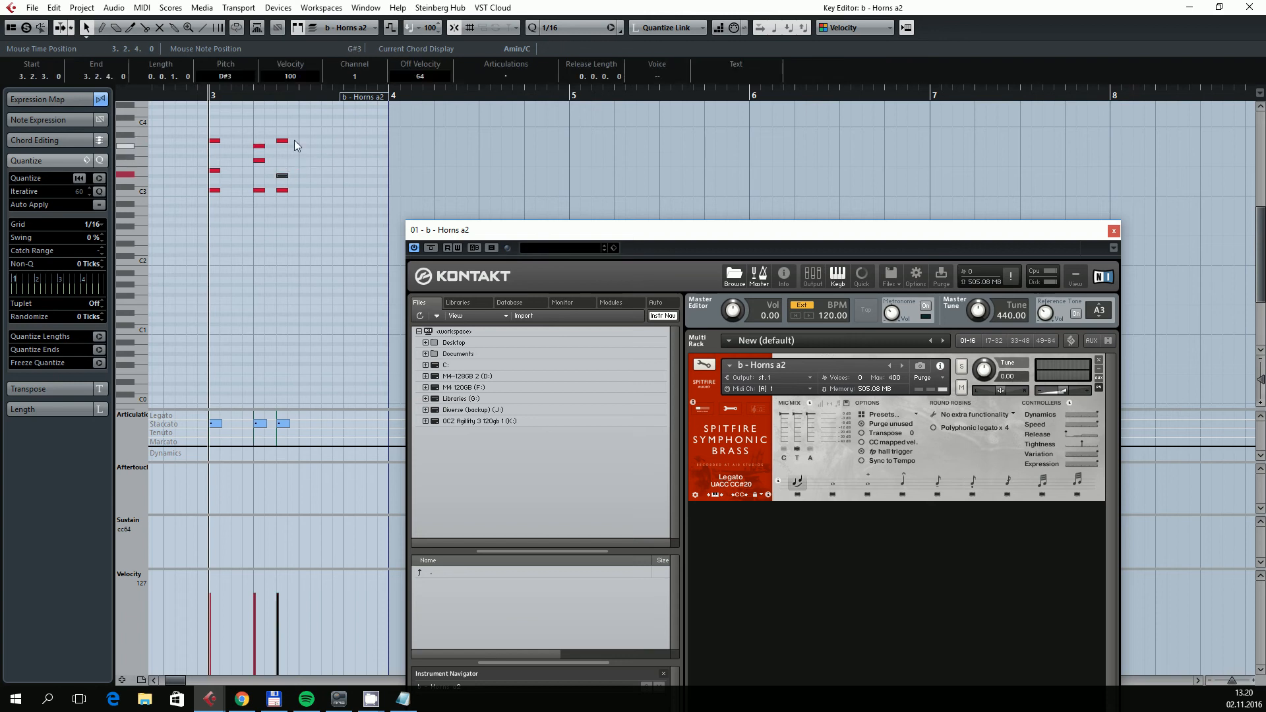
{"action": "key", "text": "Down"}
{"action": "key", "text": "Down"}
Step: Add a one-beat C3, D#3 and G3 chord at 3.3.1 and assign it the Tenuto articulation
{"action": "left_click_drag", "start_coordinate": [273, 131], "coordinate": [286, 193]}
{"action": "left_click", "coordinate": [289, 112]}
{"action": "key", "text": "space"}
{"action": "key", "text": "space"}
{"action": "left_click", "coordinate": [505, 76]}
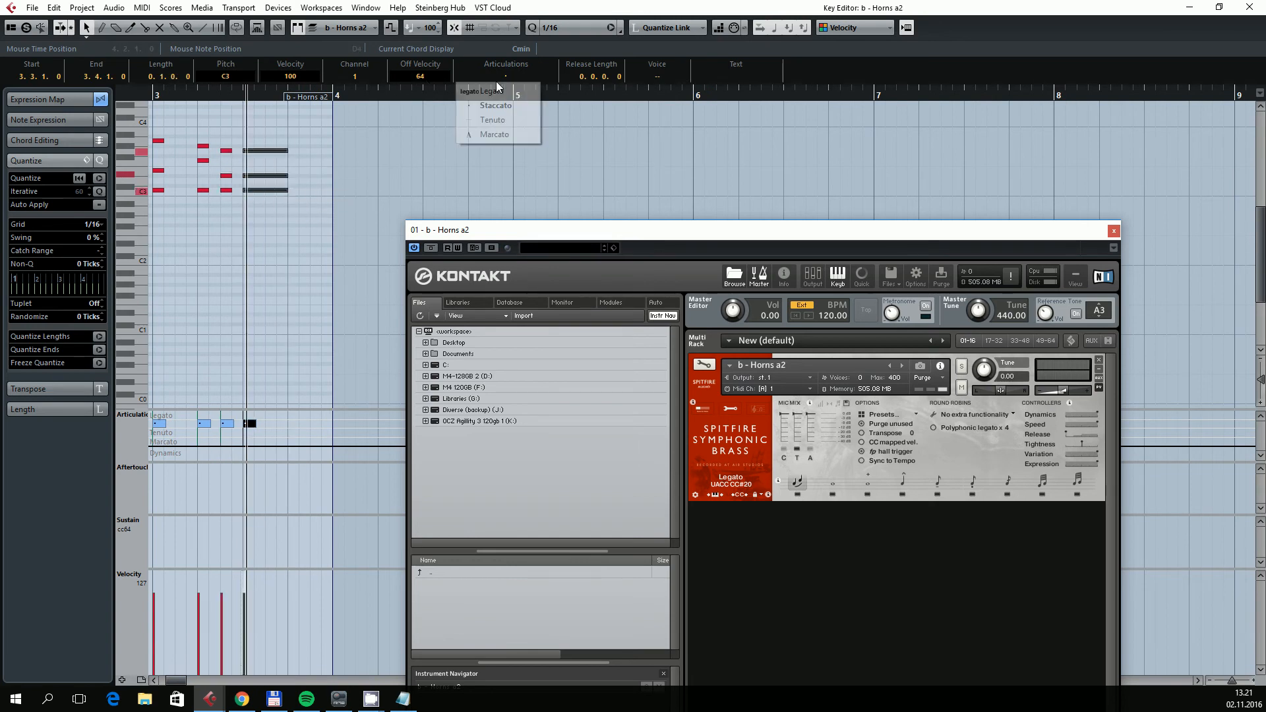
{"action": "left_click", "coordinate": [527, 125]}
{"action": "scroll", "coordinate": [357, 171], "scroll_direction": "right", "scroll_amount": 1}
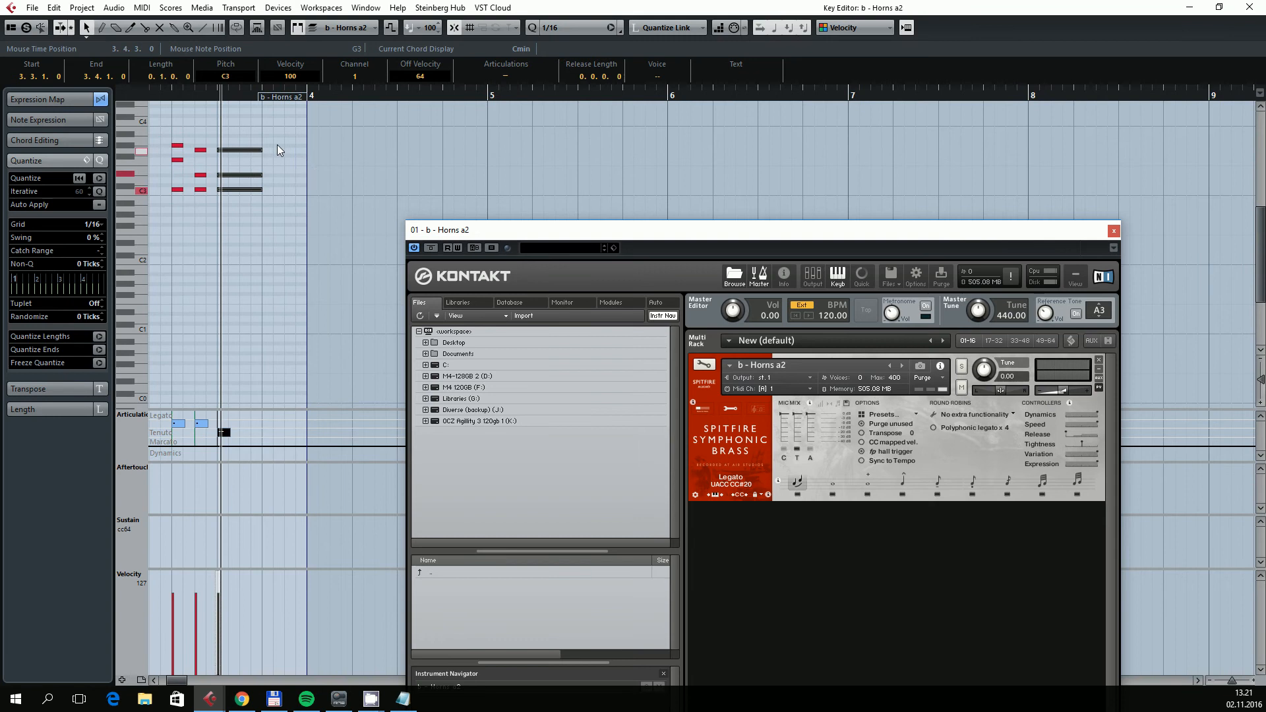
Step: Extend the part to bar 5 and copy the first staccato chord to the last sixteenth of bar 3
{"action": "left_click_drag", "start_coordinate": [296, 102], "coordinate": [488, 99]}
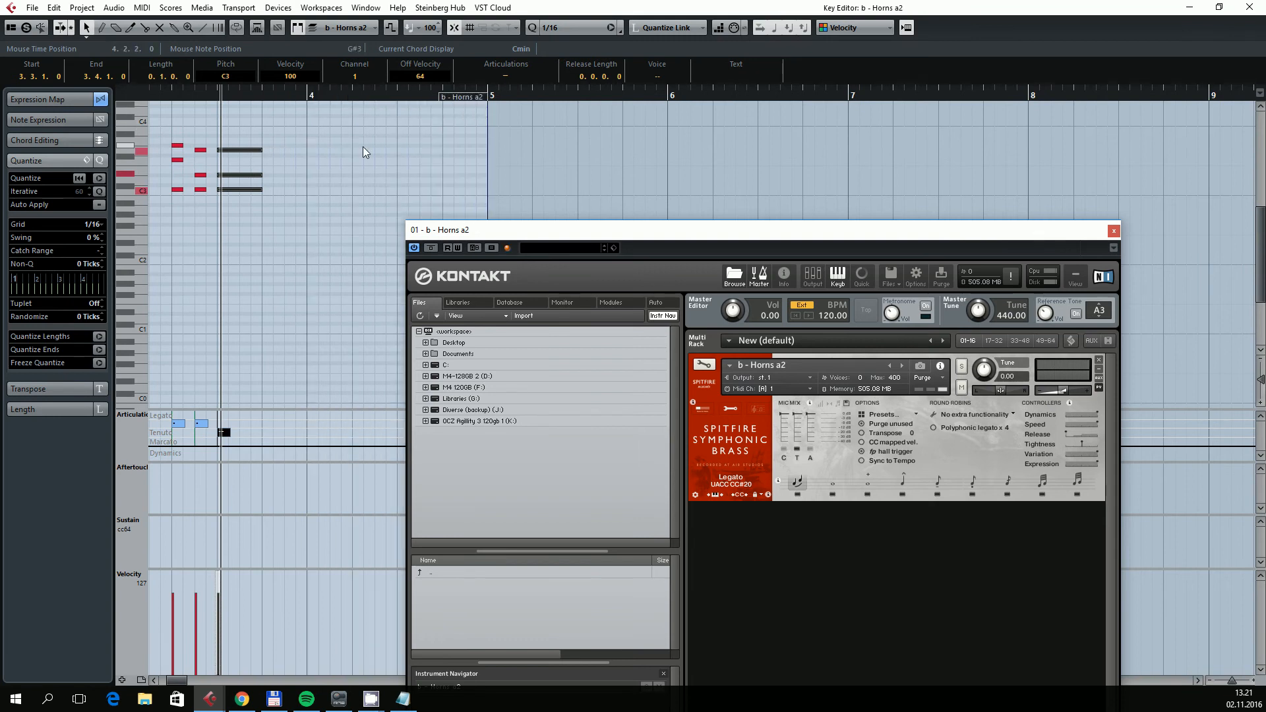
{"action": "scroll", "coordinate": [337, 144], "scroll_direction": "left", "scroll_amount": 2}
{"action": "left_click_drag", "start_coordinate": [268, 125], "coordinate": [263, 190]}
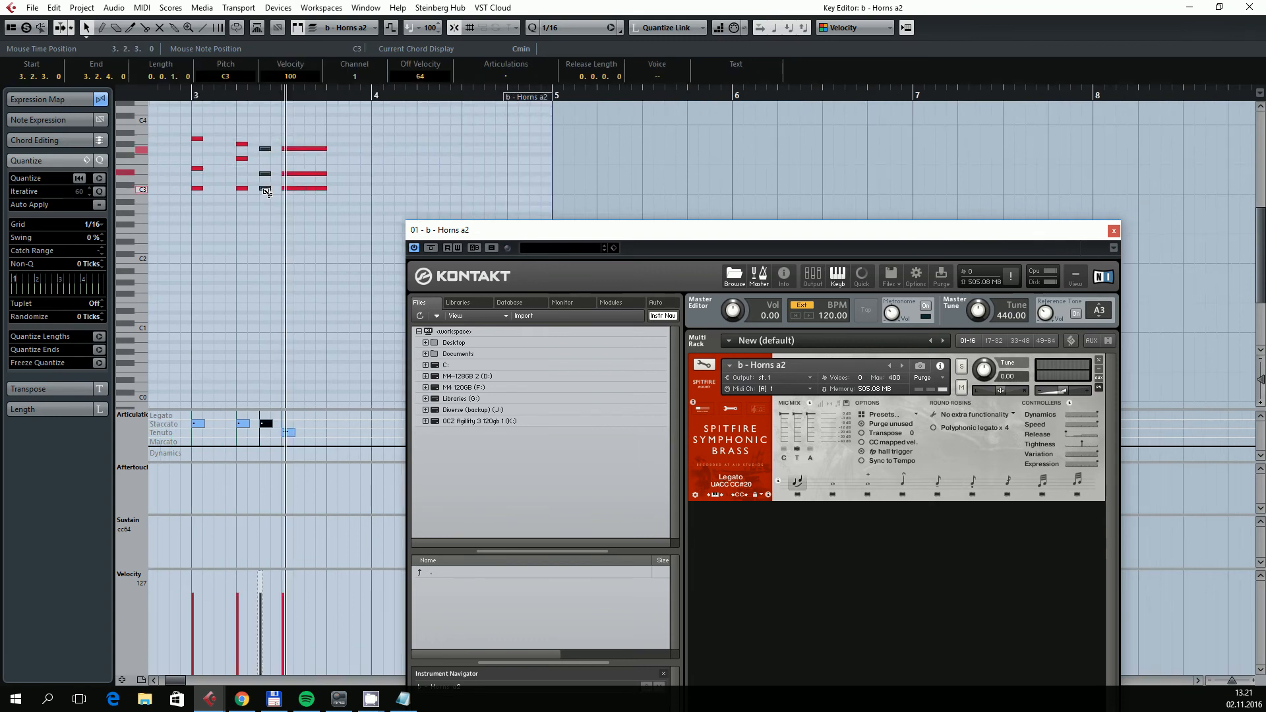
{"action": "mouse_move", "coordinate": [211, 125]}
{"action": "left_mouse_down"}
{"action": "mouse_move", "coordinate": [196, 191]}
{"action": "mouse_move", "coordinate": [374, 193]}
{"action": "left_mouse_up"}
Step: Add a one-bar C3, D#3 and G3 chord at bar 4 and assign it the Marcato articulation
{"action": "mouse_move", "coordinate": [314, 124]}
{"action": "left_mouse_down"}
{"action": "mouse_move", "coordinate": [302, 176]}
{"action": "mouse_move", "coordinate": [354, 192]}
{"action": "mouse_move", "coordinate": [549, 190]}
{"action": "left_mouse_up"}
{"action": "left_click_drag", "start_coordinate": [458, 113], "coordinate": [401, 207]}
{"action": "left_click", "coordinate": [517, 76]}
{"action": "left_click", "coordinate": [512, 128]}
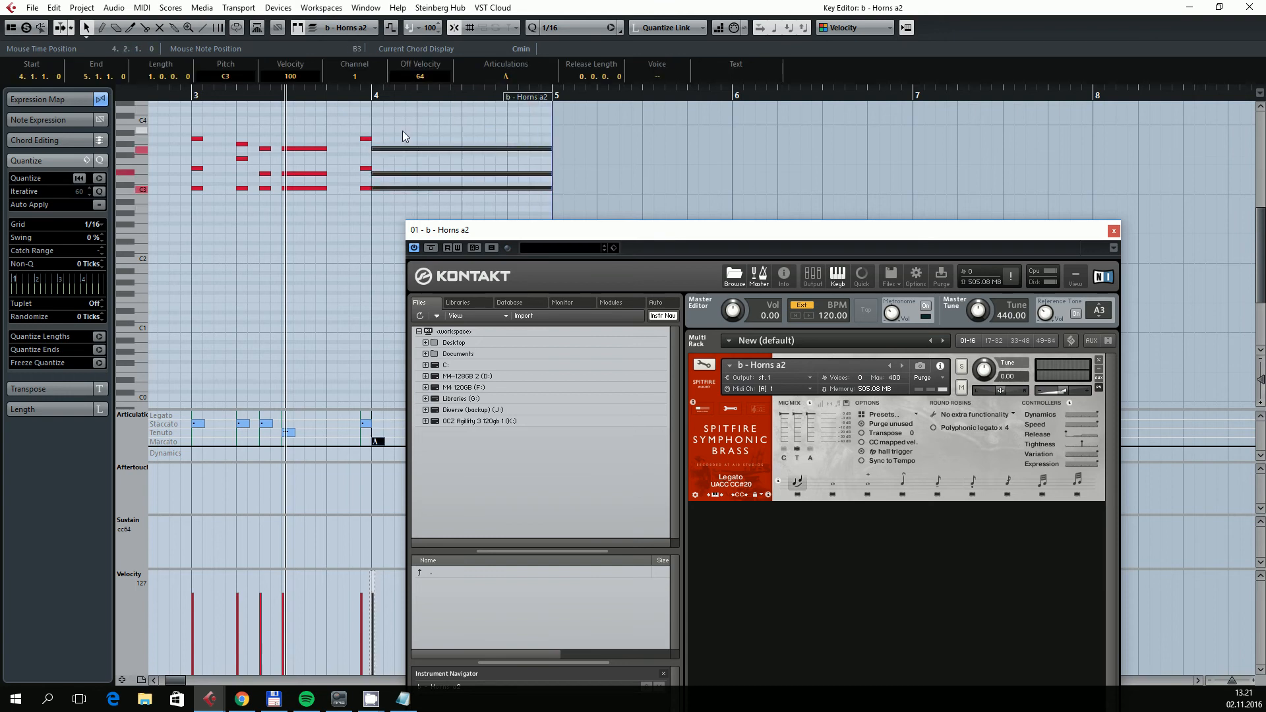
{"action": "left_click", "coordinate": [269, 124]}
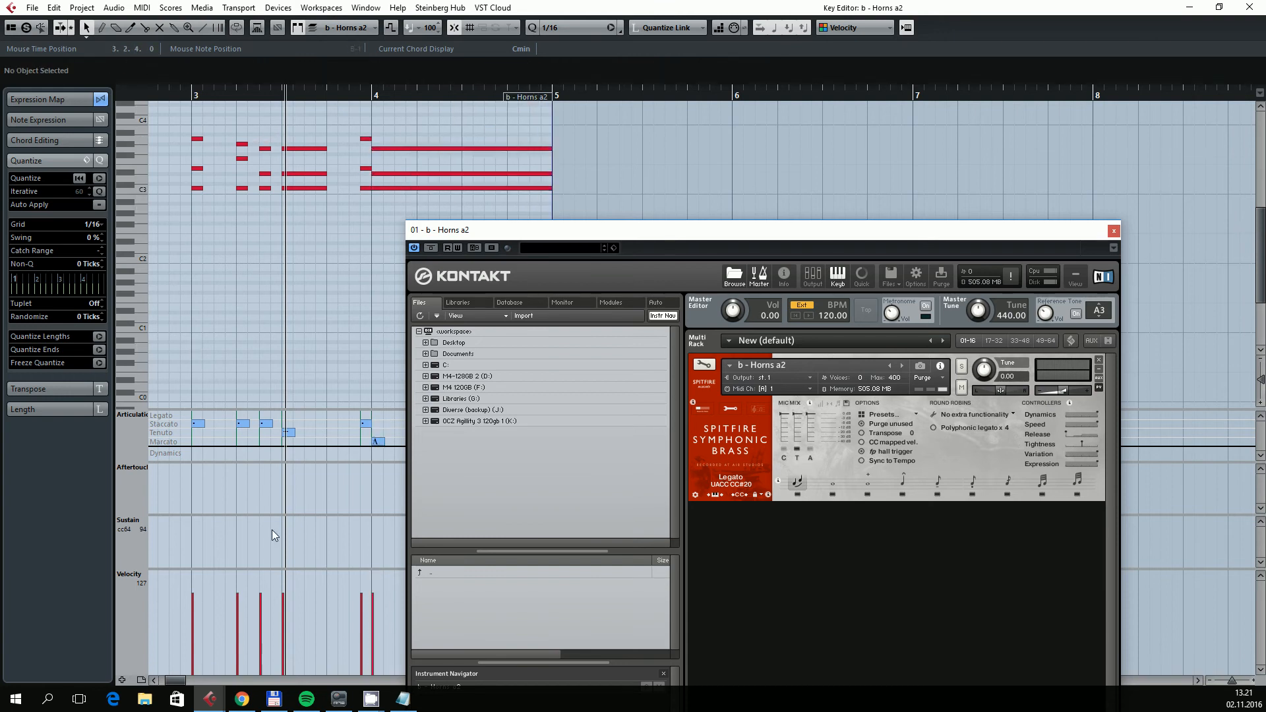
Step: Lower the velocities of all chords from bar 3 onward and play them back
{"action": "mouse_move", "coordinate": [252, 568]}
{"action": "left_mouse_down"}
{"action": "mouse_move", "coordinate": [238, 616]}
{"action": "mouse_move", "coordinate": [378, 600]}
{"action": "left_mouse_up"}
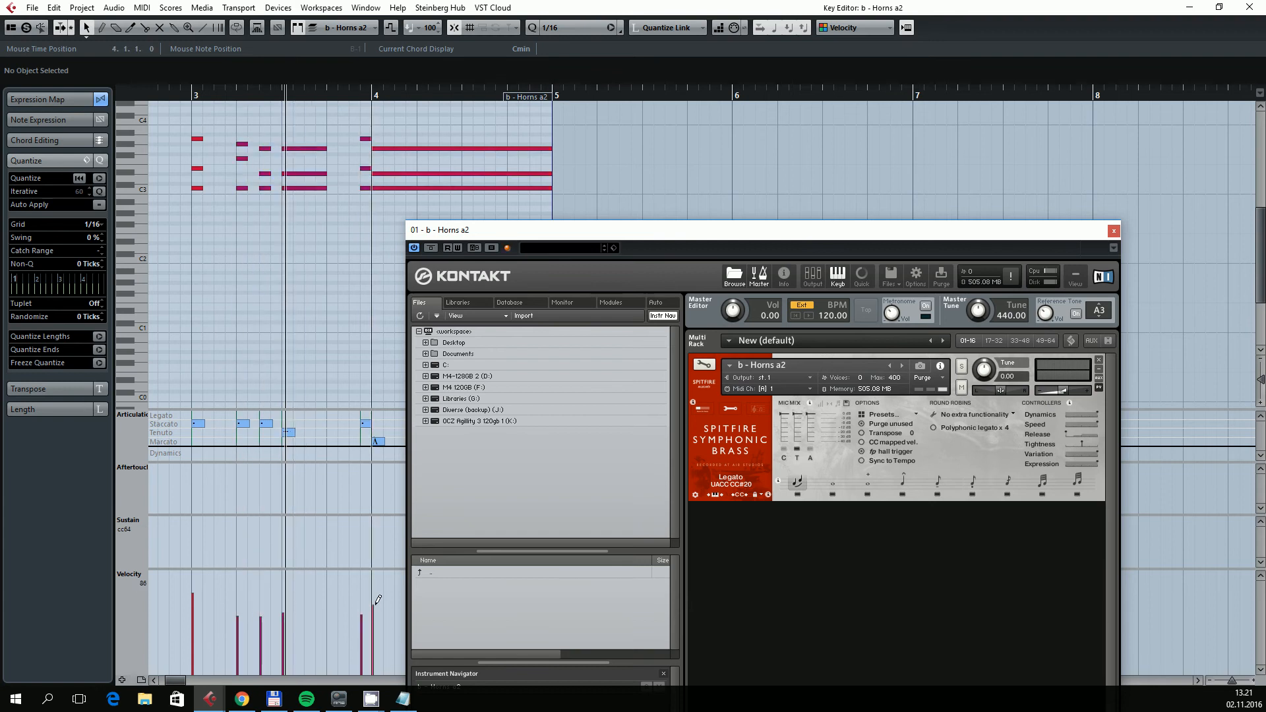
{"action": "left_click", "coordinate": [193, 600]}
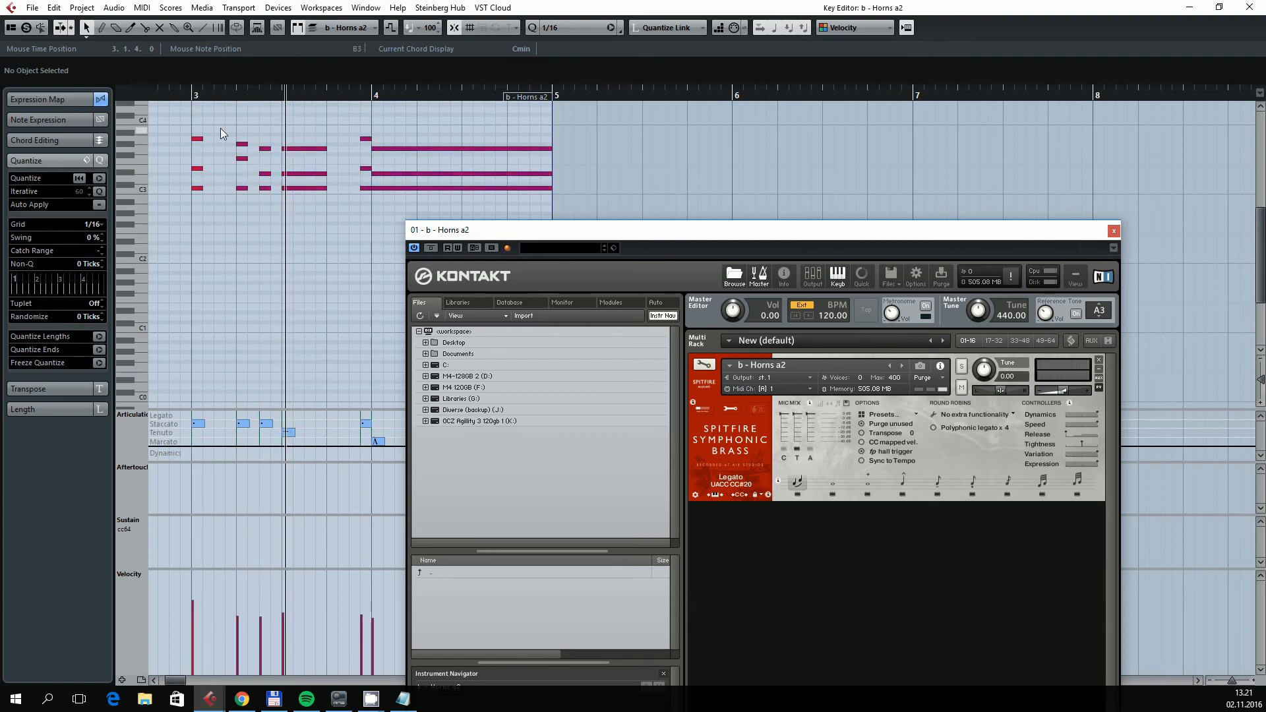
{"action": "left_click", "coordinate": [191, 93]}
{"action": "key", "text": "space"}
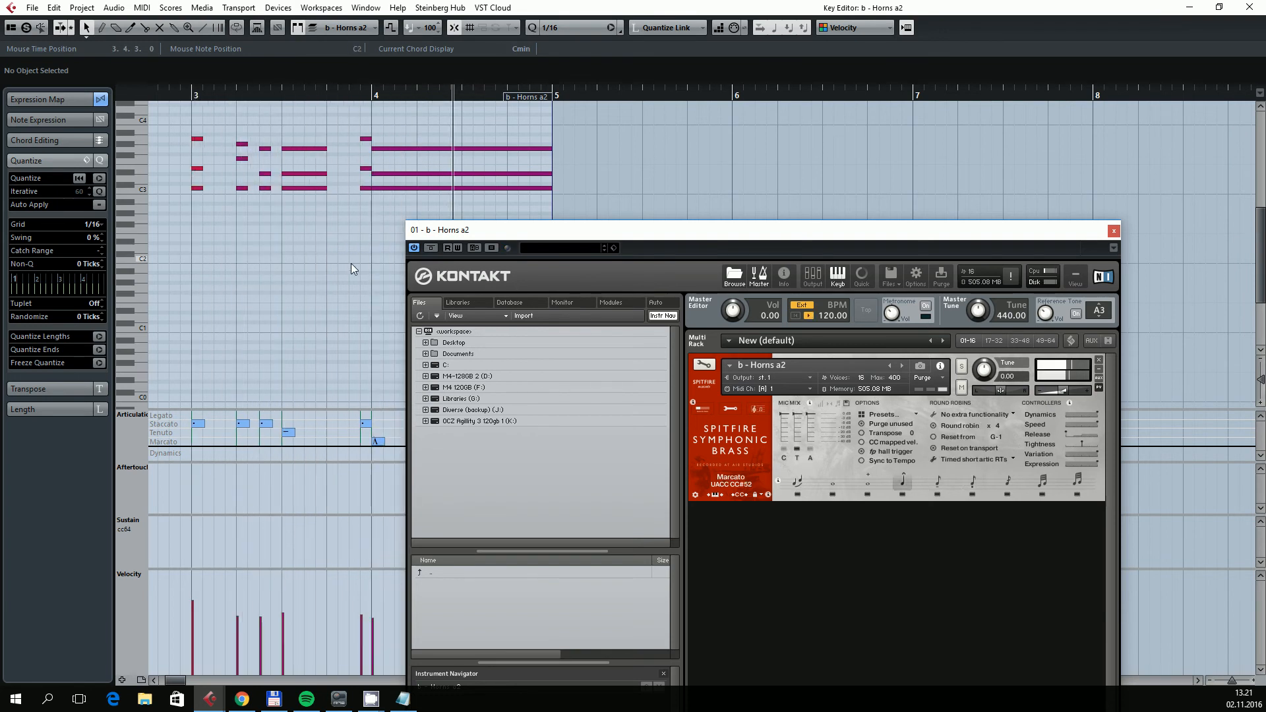
Step: Undo the velocity changes and play back from bar 3
{"action": "key", "text": "ctrl+z"}
{"action": "key", "text": "ctrl+z"}
{"action": "key", "text": "ctrl+z"}
{"action": "key", "text": "ctrl+z"}
{"action": "key", "text": "ctrl+z"}
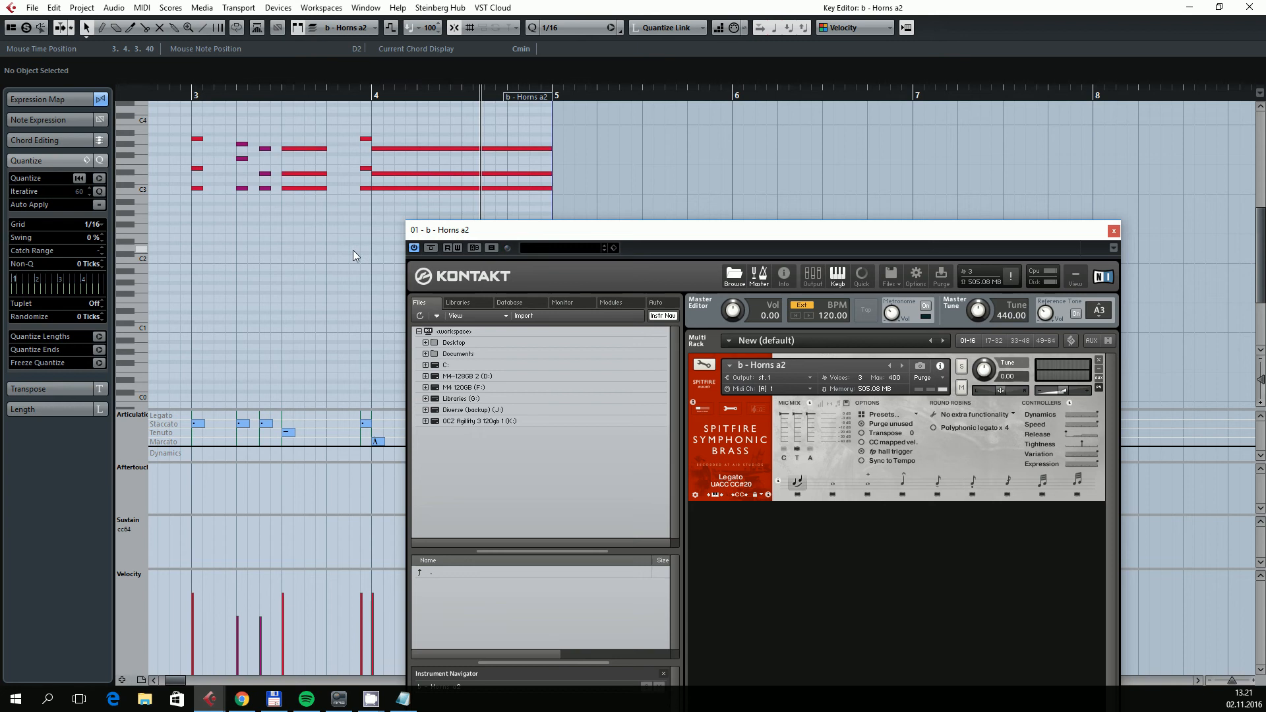
{"action": "key", "text": "ctrl+z"}
{"action": "left_click", "coordinate": [193, 96]}
{"action": "key", "text": "space"}
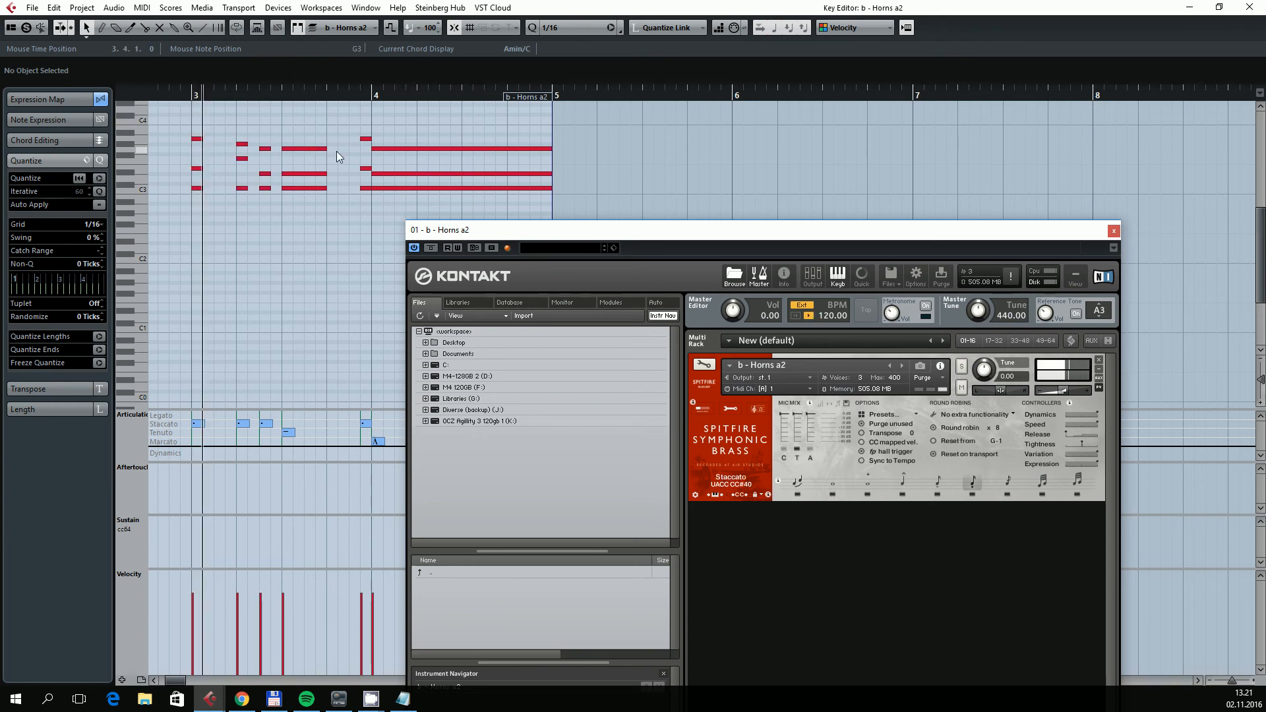
{"action": "key", "text": "space"}
Step: Lower the middle note of the second staccato chord to E3 and raise the top note of the third to G#3
{"action": "left_click", "coordinate": [244, 158]}
{"action": "key", "text": "Down"}
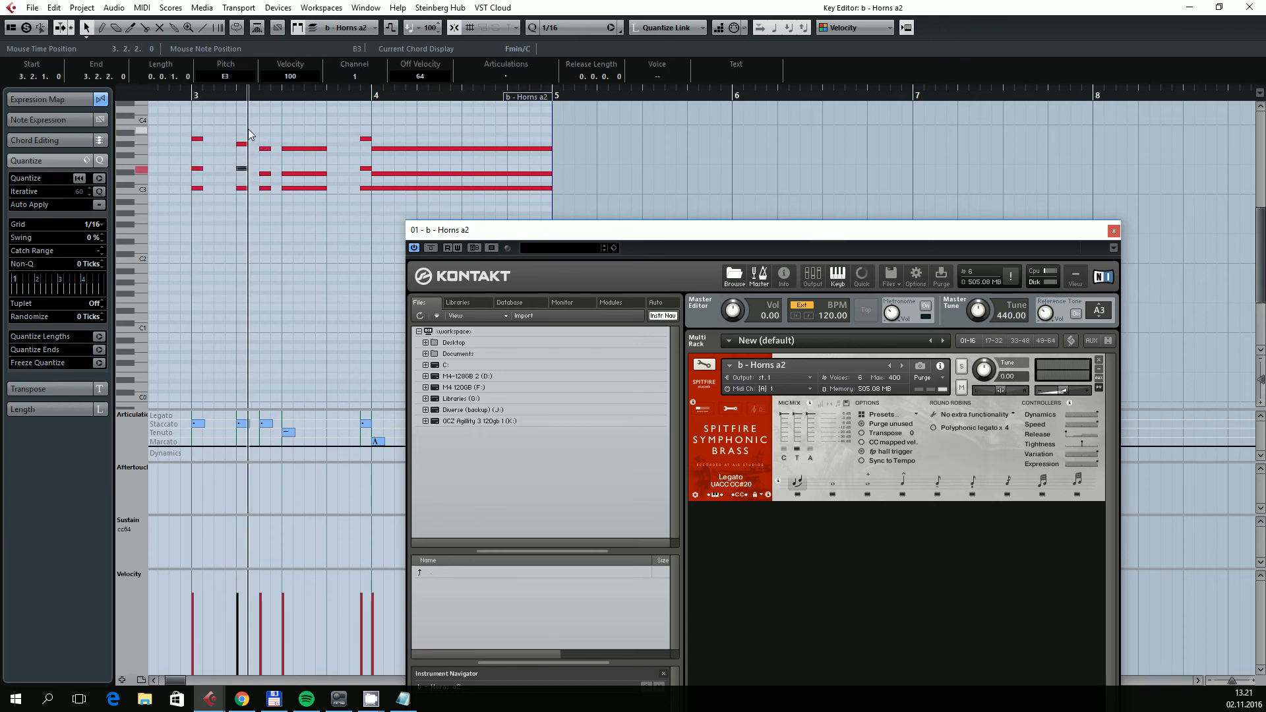
{"action": "left_click", "coordinate": [244, 144]}
{"action": "left_click", "coordinate": [265, 149]}
{"action": "key", "text": "Up"}
Step: Move the second staccato chord to 3.1.3 and the third to 3.2.1, and start playback
{"action": "left_click_drag", "start_coordinate": [235, 118], "coordinate": [248, 208]}
{"action": "key", "text": "ctrl+Left"}
{"action": "key", "text": "ctrl+Left"}
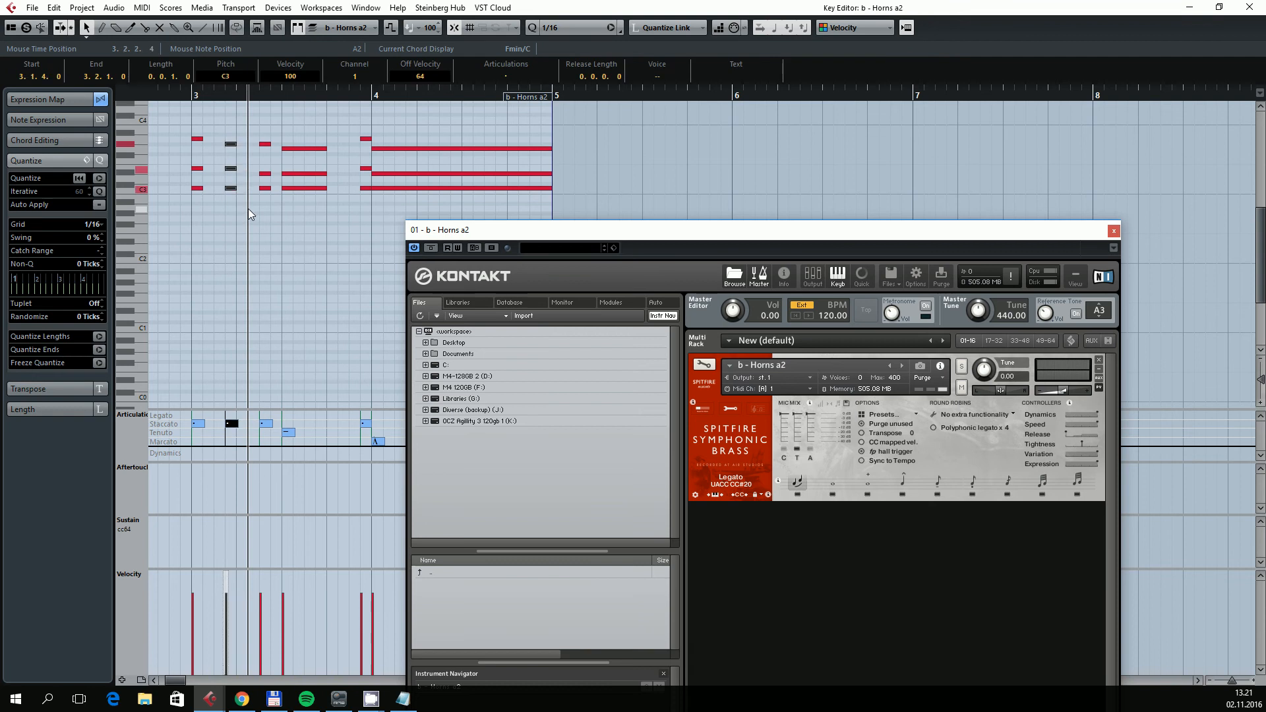
{"action": "left_click_drag", "start_coordinate": [270, 118], "coordinate": [260, 207]}
{"action": "key", "text": "ctrl+Left"}
{"action": "key", "text": "ctrl+Left"}
{"action": "key", "text": "space"}
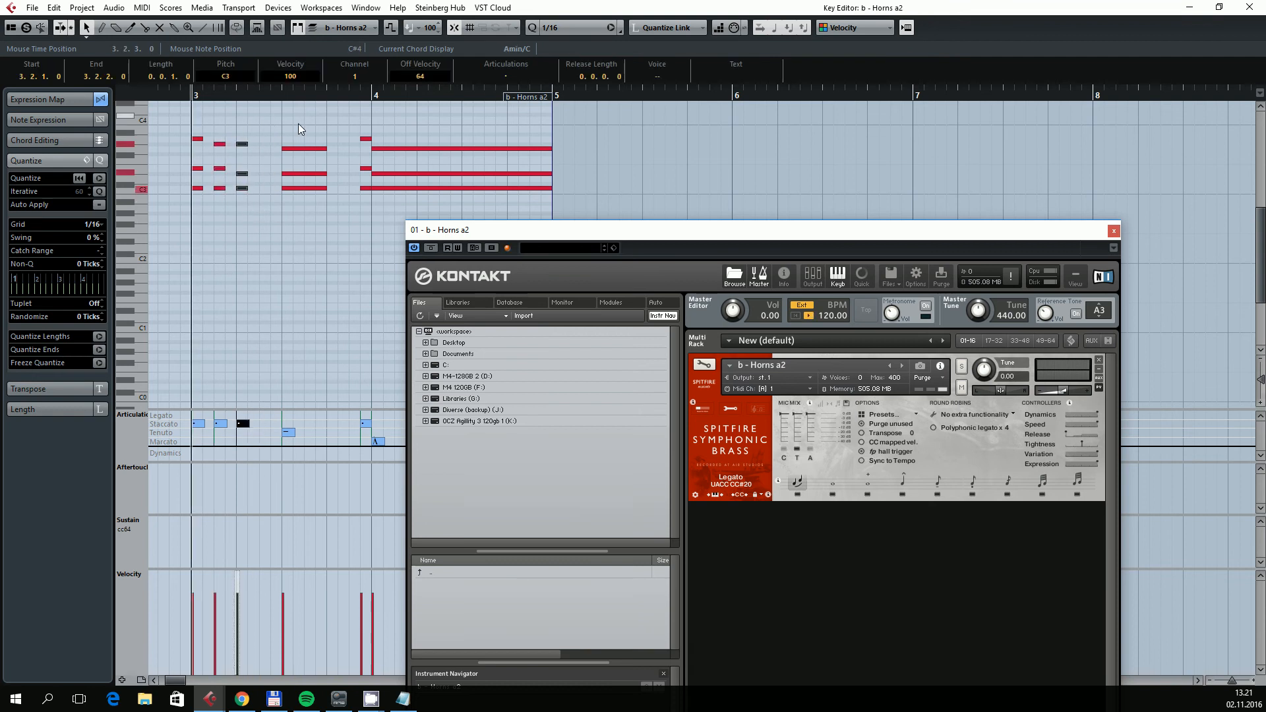
Step: Change the third staccato chord's top note to G3 and middle note to E3, and play back from bar 3
{"action": "left_click", "coordinate": [244, 144]}
{"action": "key", "text": "Down"}
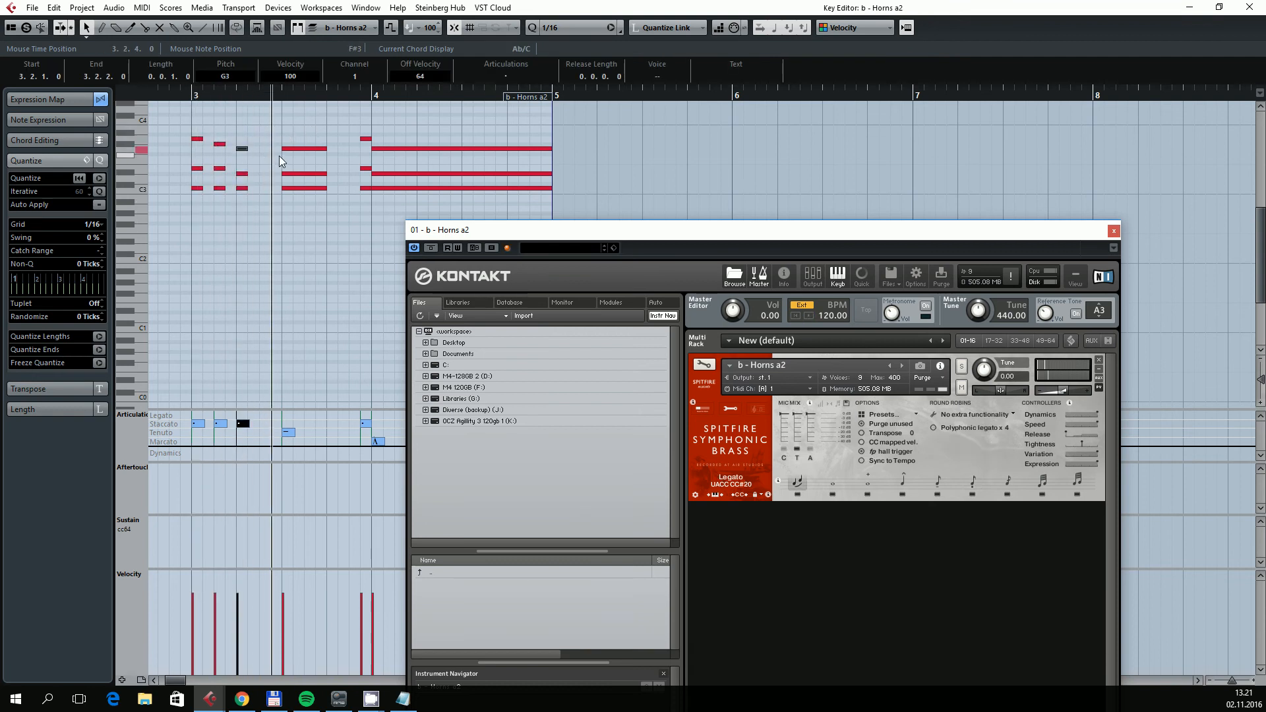
{"action": "left_click", "coordinate": [243, 174]}
{"action": "key", "text": "Up"}
{"action": "left_click_drag", "start_coordinate": [192, 94], "coordinate": [196, 99]}
{"action": "key", "text": "space"}
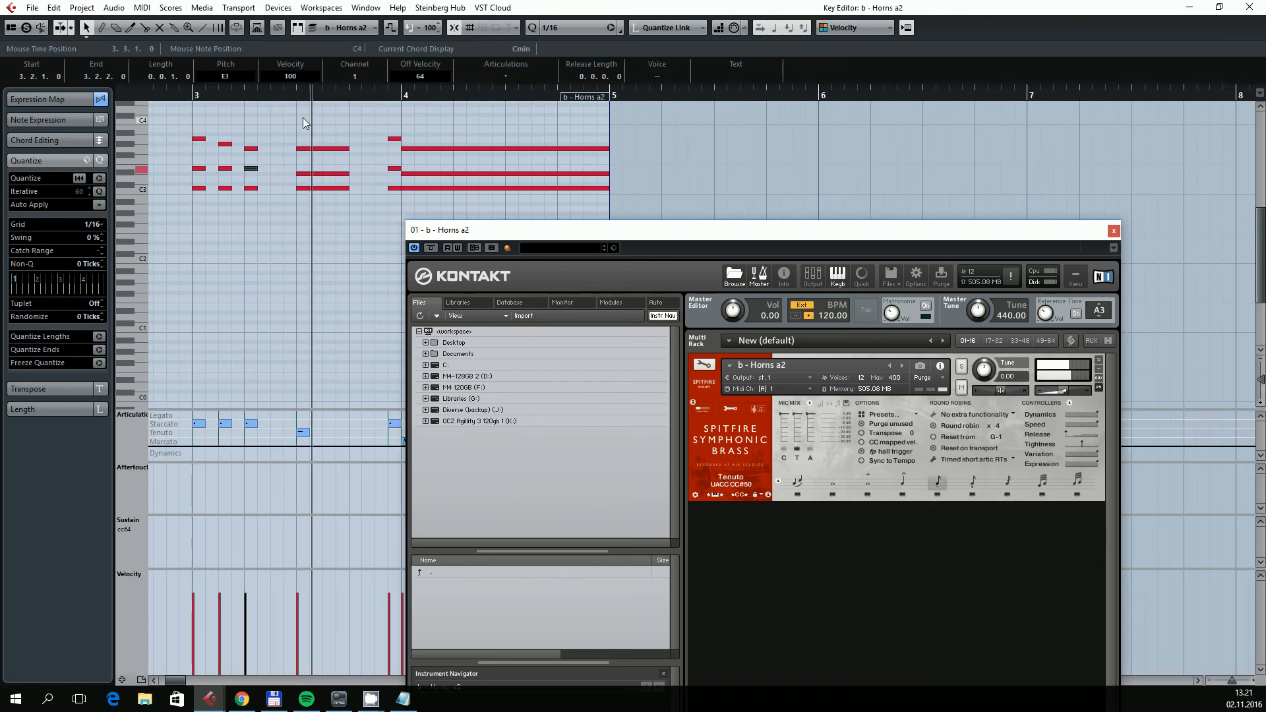
Step: Replace the Tenuto chord at 3.3.1 with a one-beat C3, E3 and G3 chord, assign it Tenuto, and play it back
{"action": "left_click_drag", "start_coordinate": [336, 130], "coordinate": [313, 208]}
{"action": "key", "text": "Delete"}
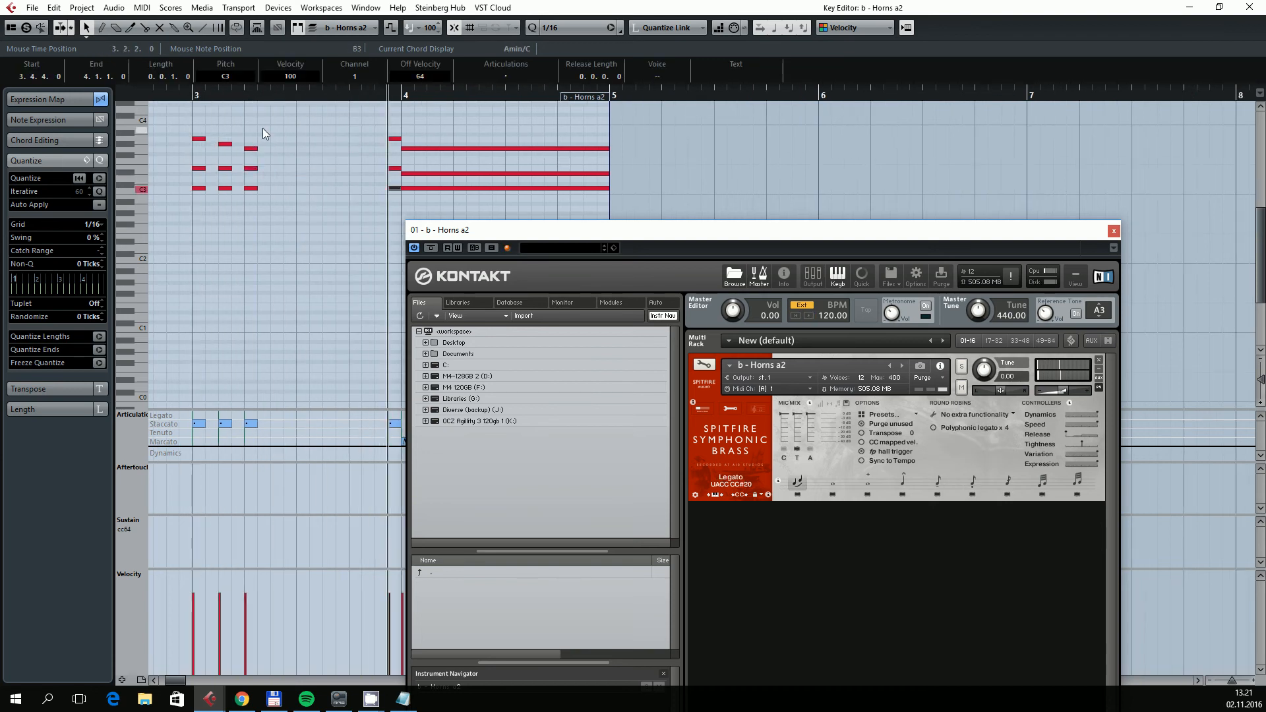
{"action": "left_click_drag", "start_coordinate": [262, 128], "coordinate": [349, 188]}
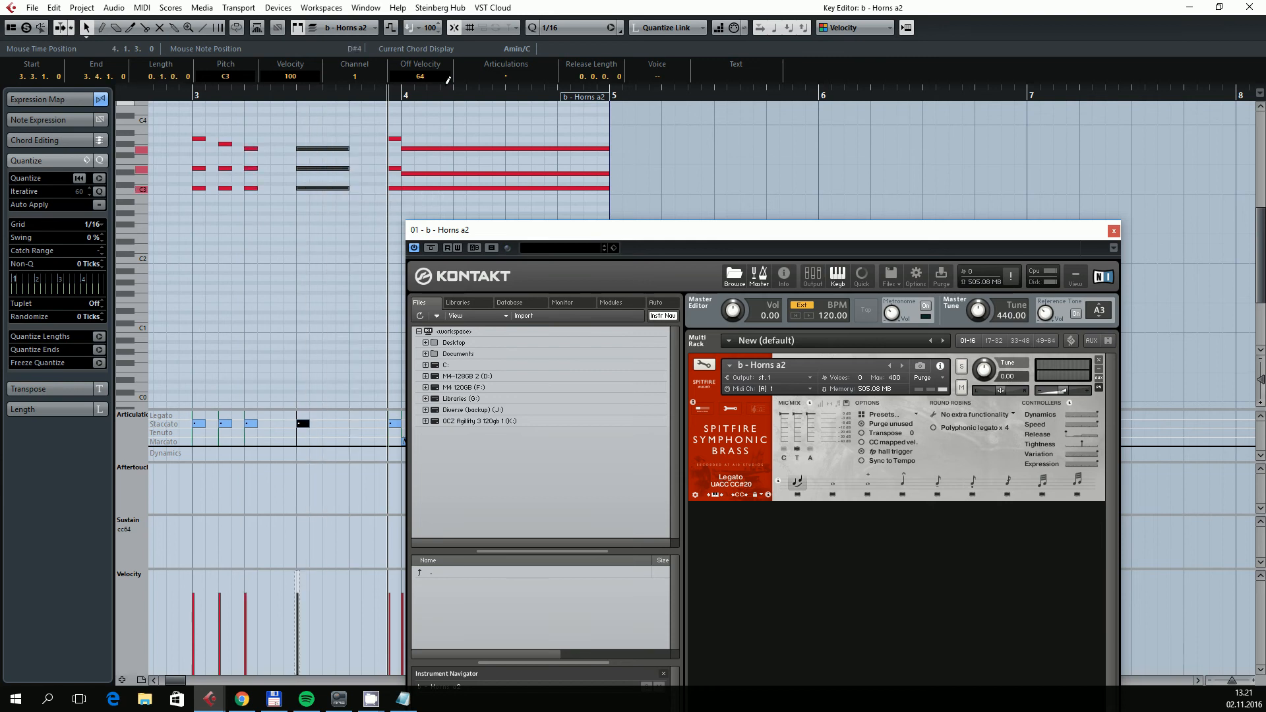
{"action": "left_click", "coordinate": [527, 78]}
{"action": "left_click", "coordinate": [515, 121]}
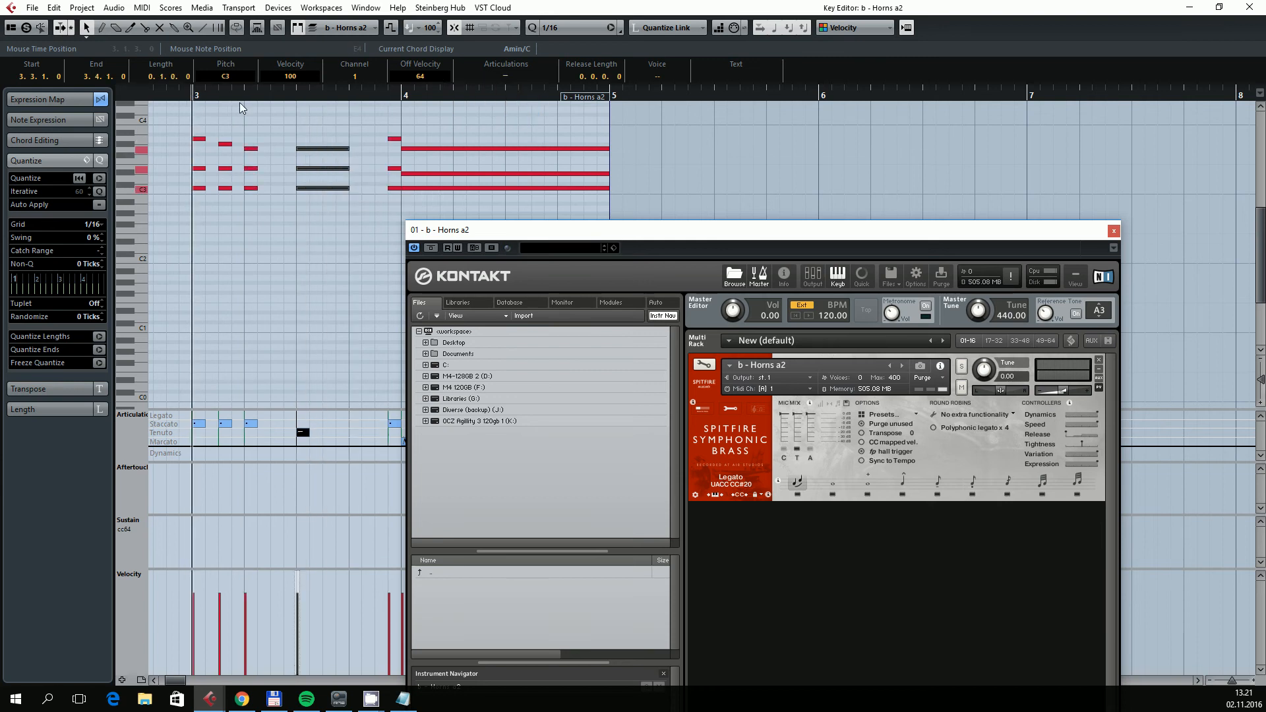
{"action": "key", "text": "space"}
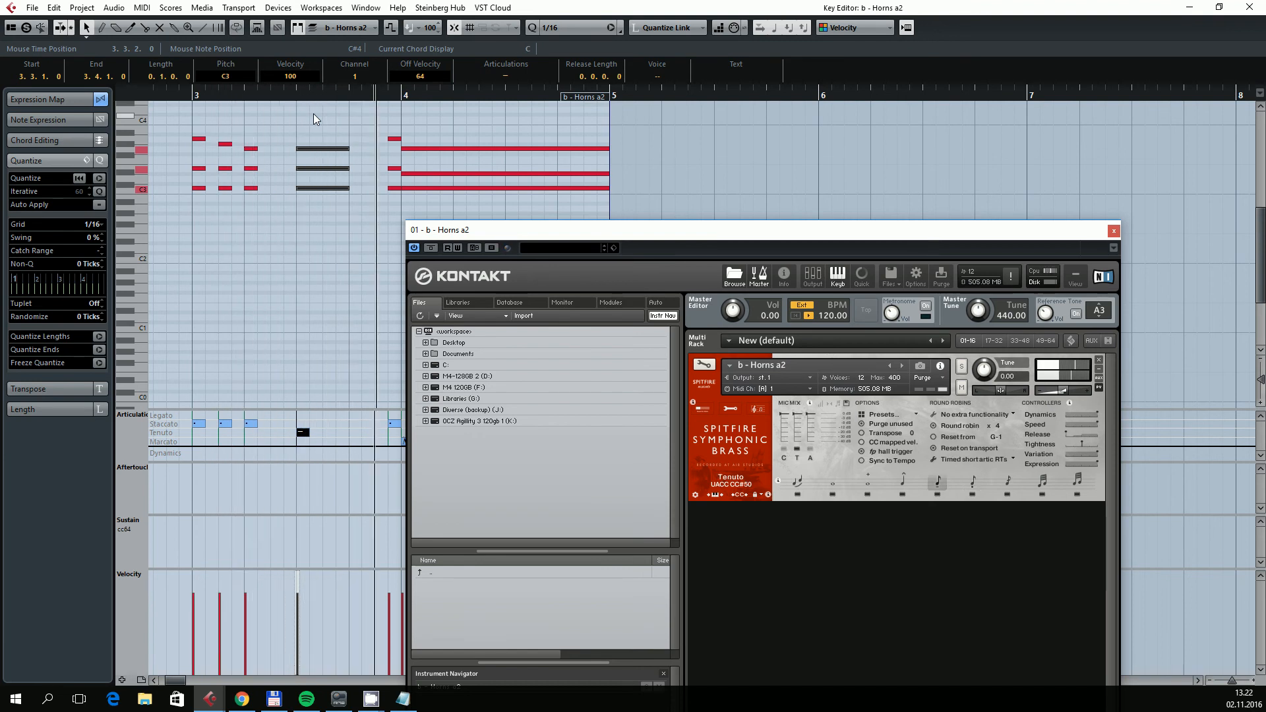
Step: Lower the Tenuto chord's velocity to 70 and play back from bar 3
{"action": "left_click", "coordinate": [297, 618]}
{"action": "key", "text": "space"}
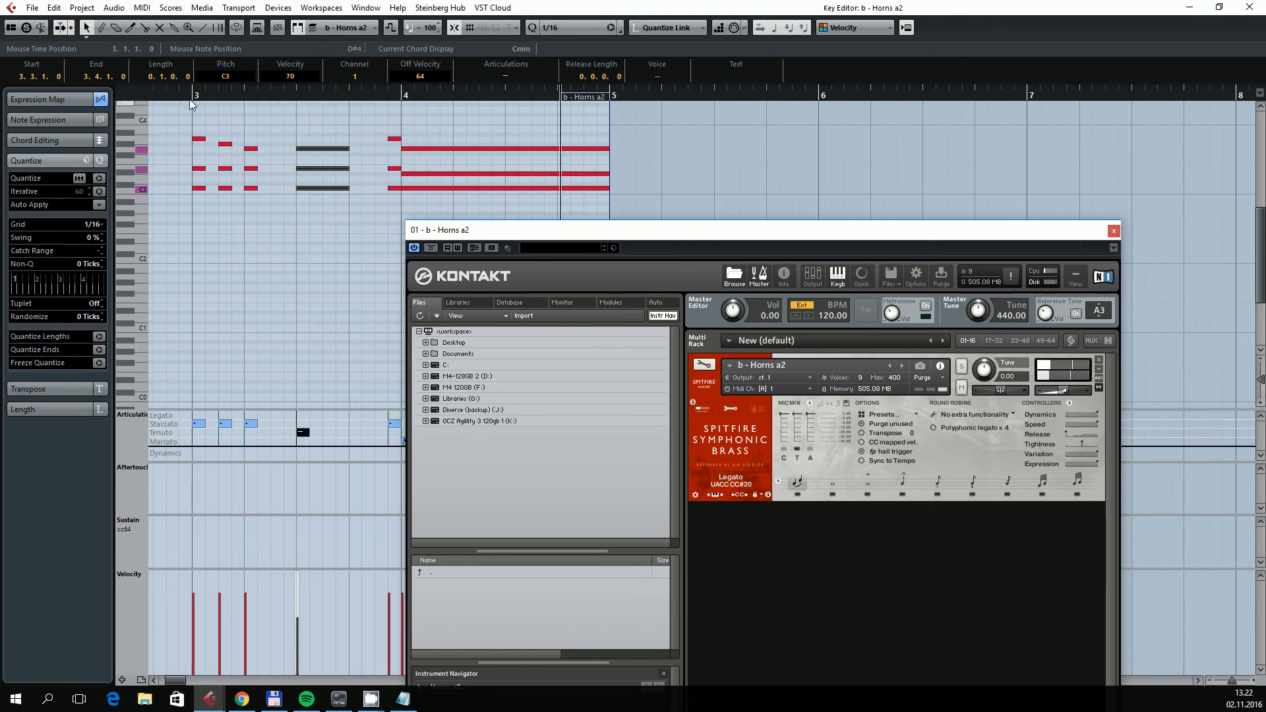
{"action": "left_click", "coordinate": [190, 98]}
{"action": "key", "text": "space"}
{"action": "scroll", "coordinate": [278, 299], "scroll_direction": "down", "scroll_amount": 1}
{"action": "scroll", "coordinate": [279, 298], "scroll_direction": "right", "scroll_amount": 2}
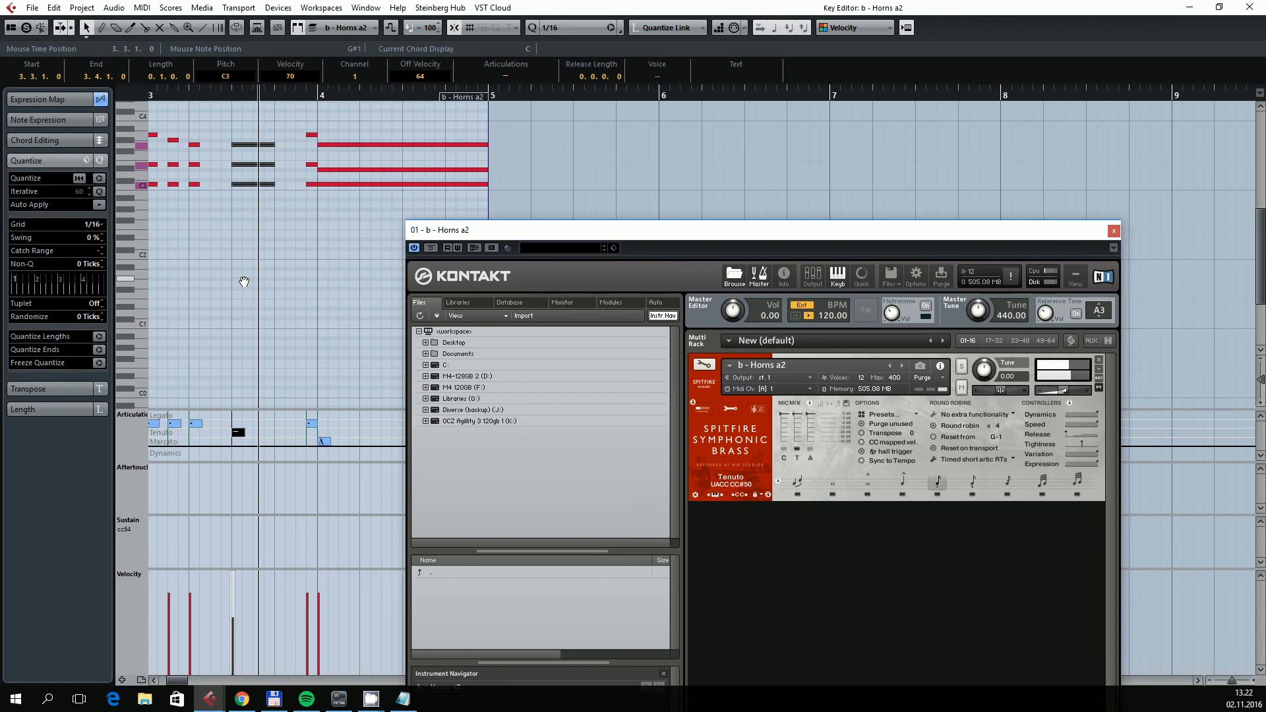
Step: Lower the velocity of the last staccato chord of bar 3 and the Marcato chord at bar 4, with the staccato chord at 78
{"action": "left_click_drag", "start_coordinate": [306, 123], "coordinate": [314, 196]}
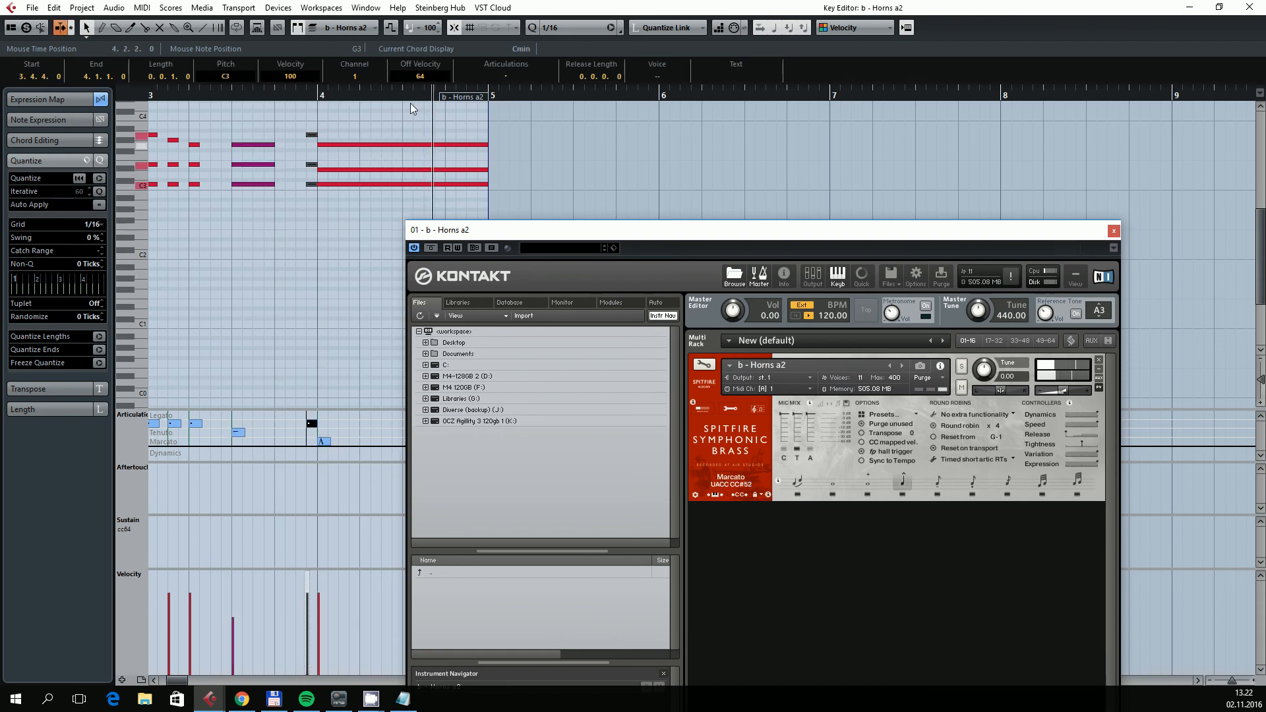
{"action": "left_click_drag", "start_coordinate": [358, 121], "coordinate": [379, 198]}
{"action": "left_click_drag", "start_coordinate": [404, 105], "coordinate": [301, 203]}
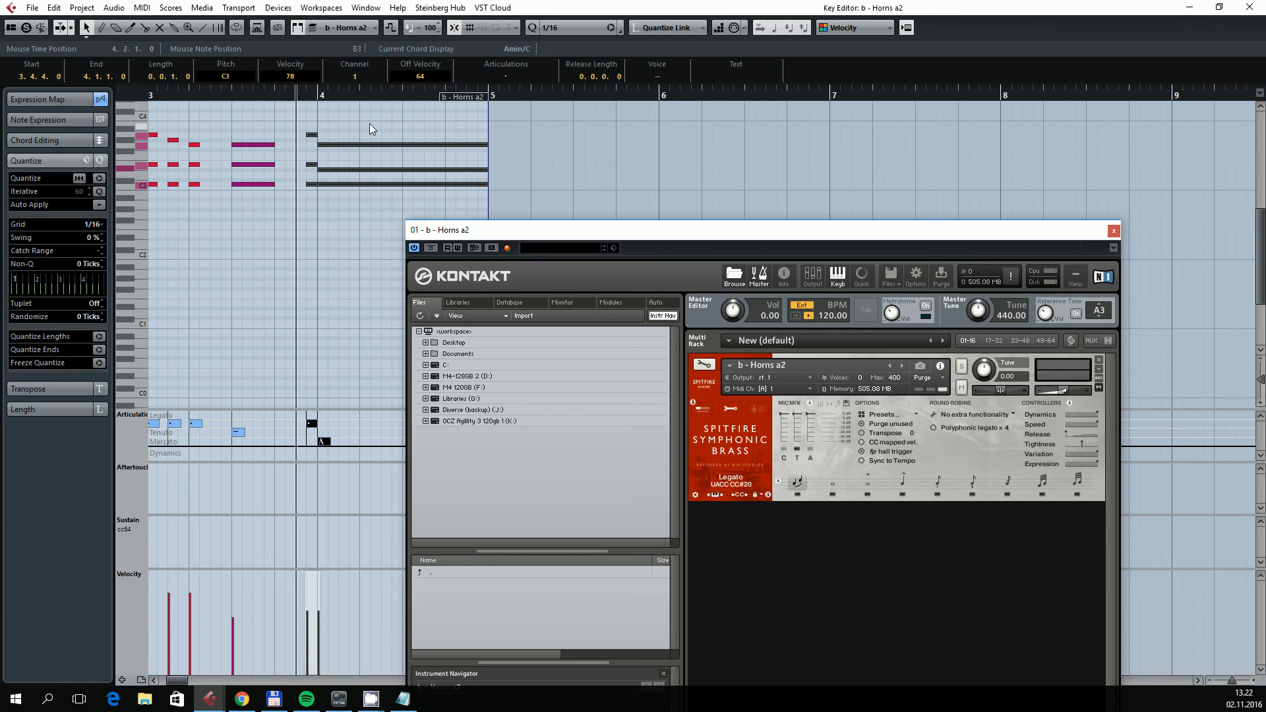
{"action": "left_click", "coordinate": [331, 156]}
{"action": "key", "text": "g"}
{"action": "key", "text": "space"}
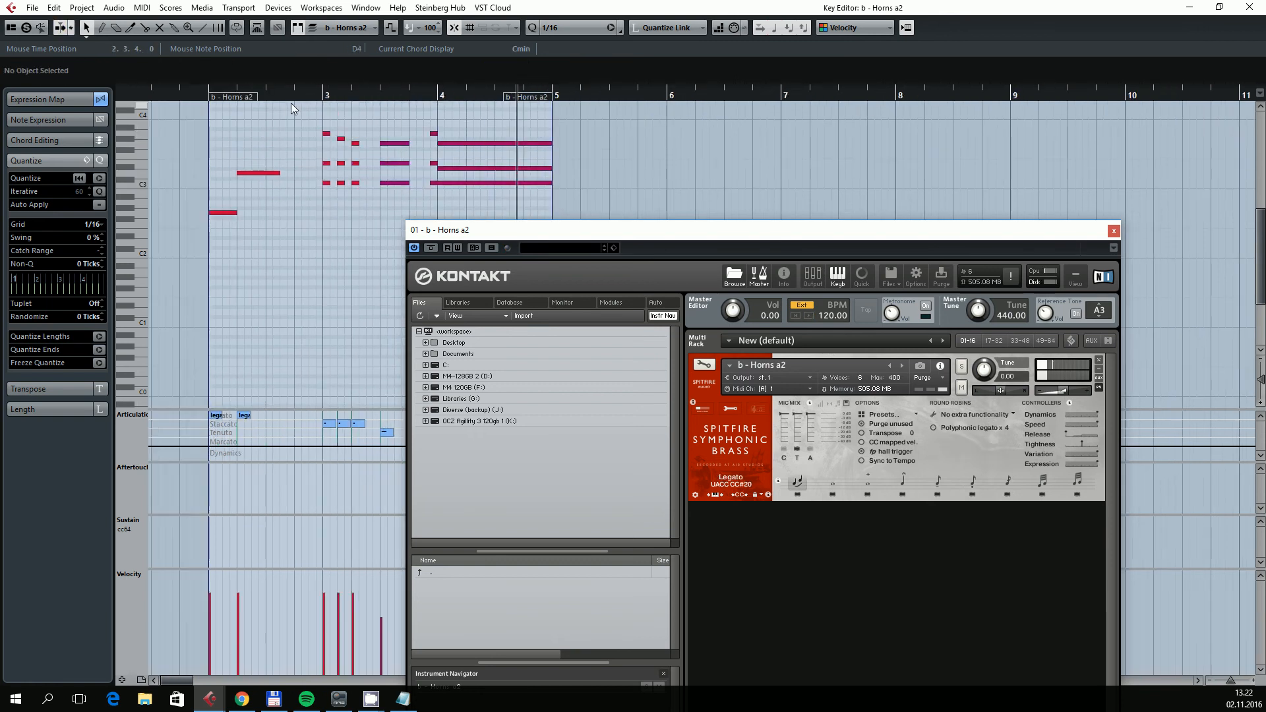
Step: Lower the velocity of the three staccato chords at the beginning of bar 3 to 86
{"action": "left_click_drag", "start_coordinate": [368, 115], "coordinate": [272, 204]}
{"action": "key", "text": "h"}
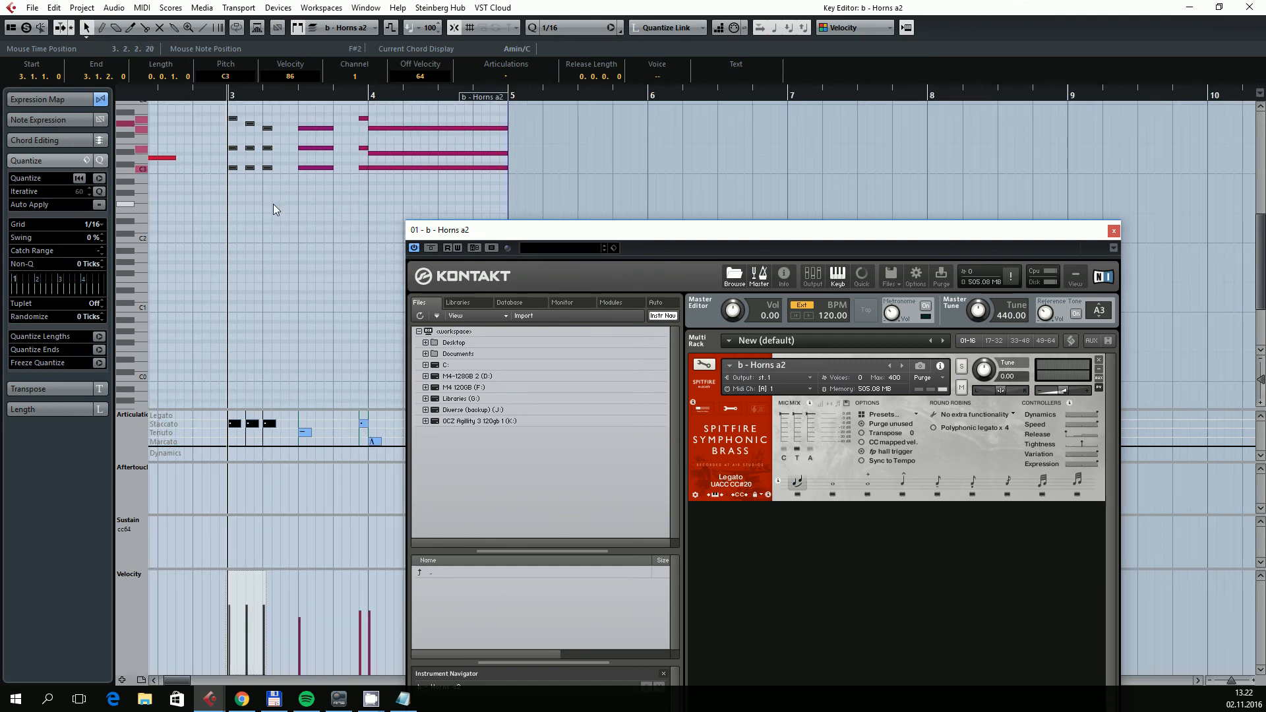
{"action": "left_click", "coordinate": [273, 203]}
{"action": "scroll", "coordinate": [283, 210], "scroll_direction": "up", "scroll_amount": 2}
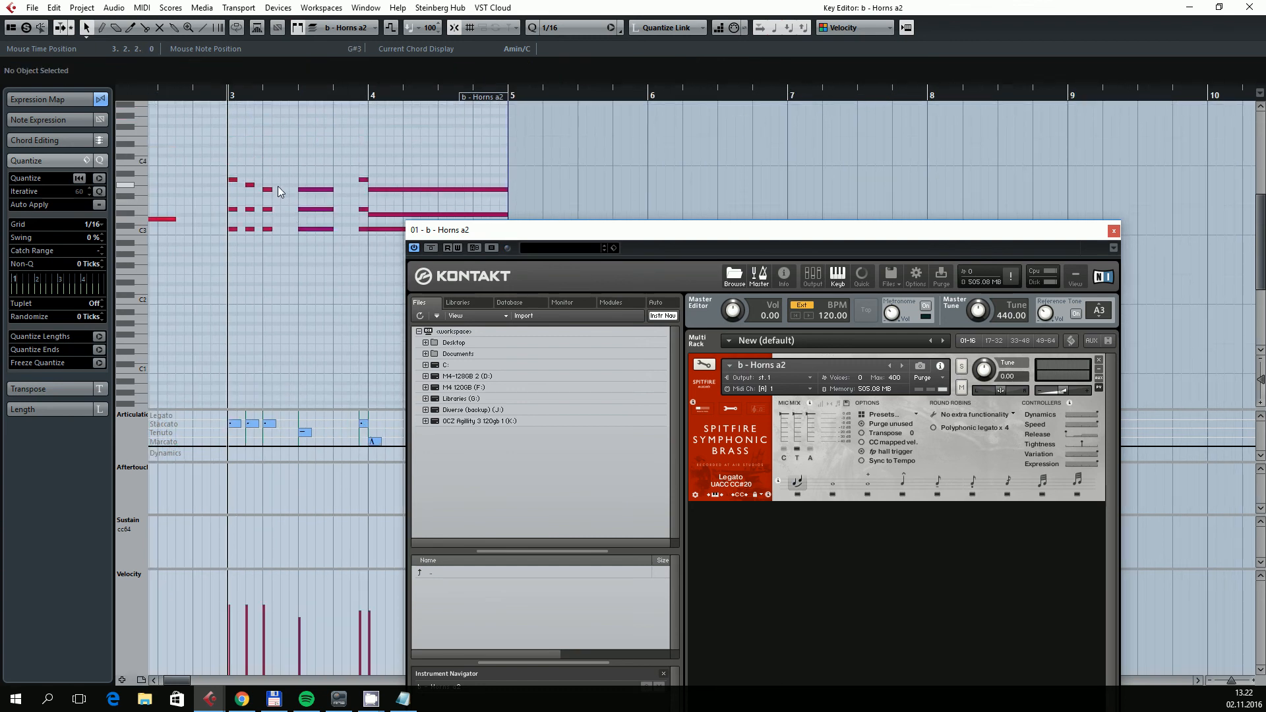
{"action": "left_click_drag", "start_coordinate": [294, 181], "coordinate": [254, 178]}
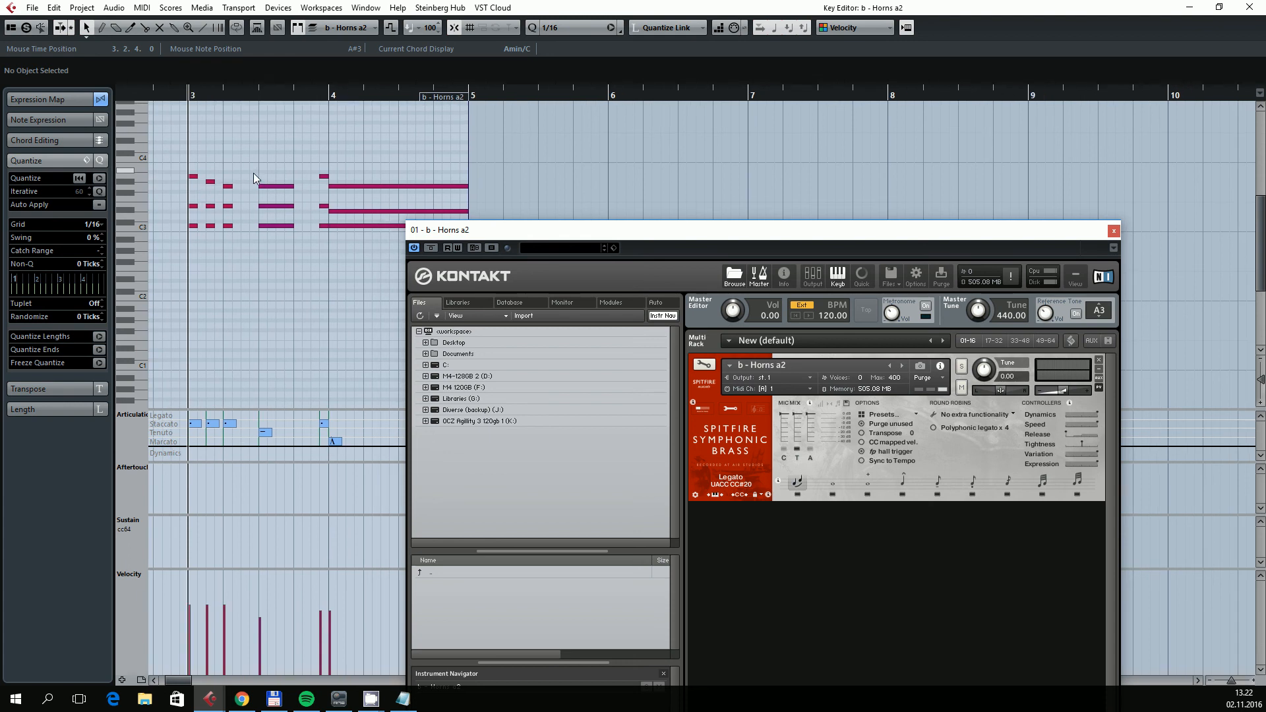
Step: Play back the full horn part from the start of bar 2
{"action": "left_click_drag", "start_coordinate": [251, 171], "coordinate": [416, 160]}
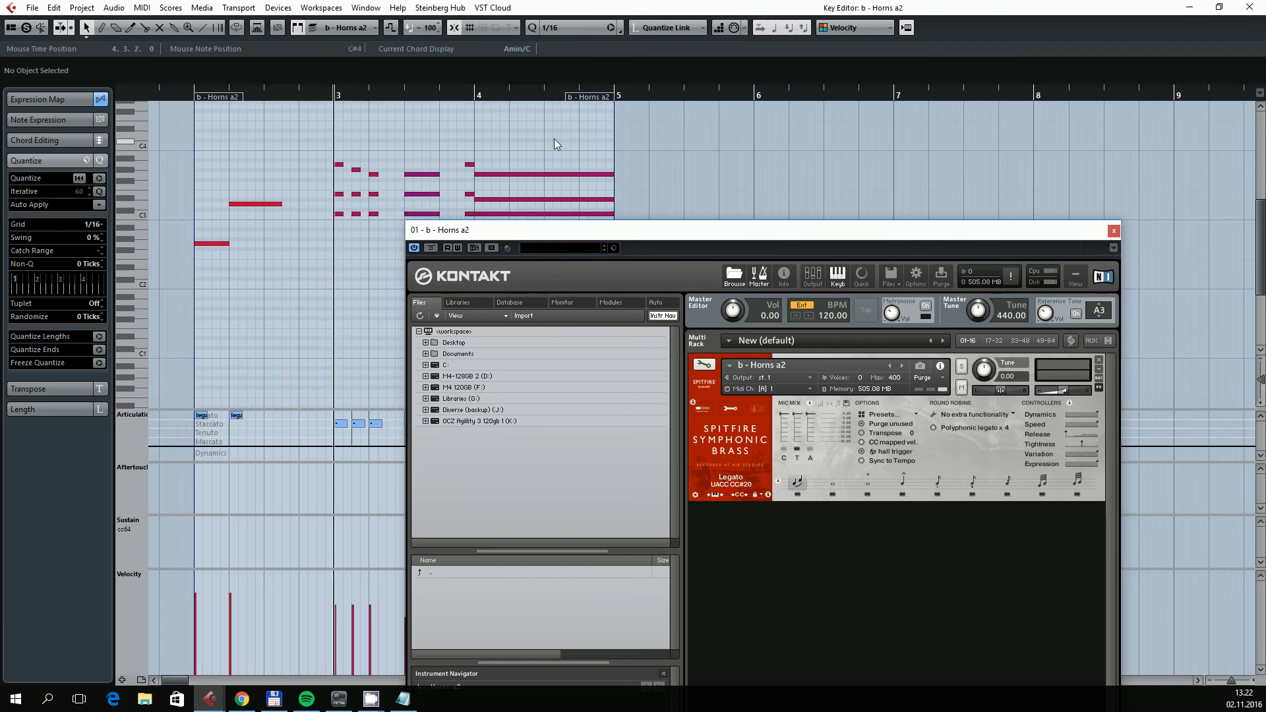
{"action": "left_click_drag", "start_coordinate": [192, 94], "coordinate": [176, 94]}
{"action": "key", "text": "space"}
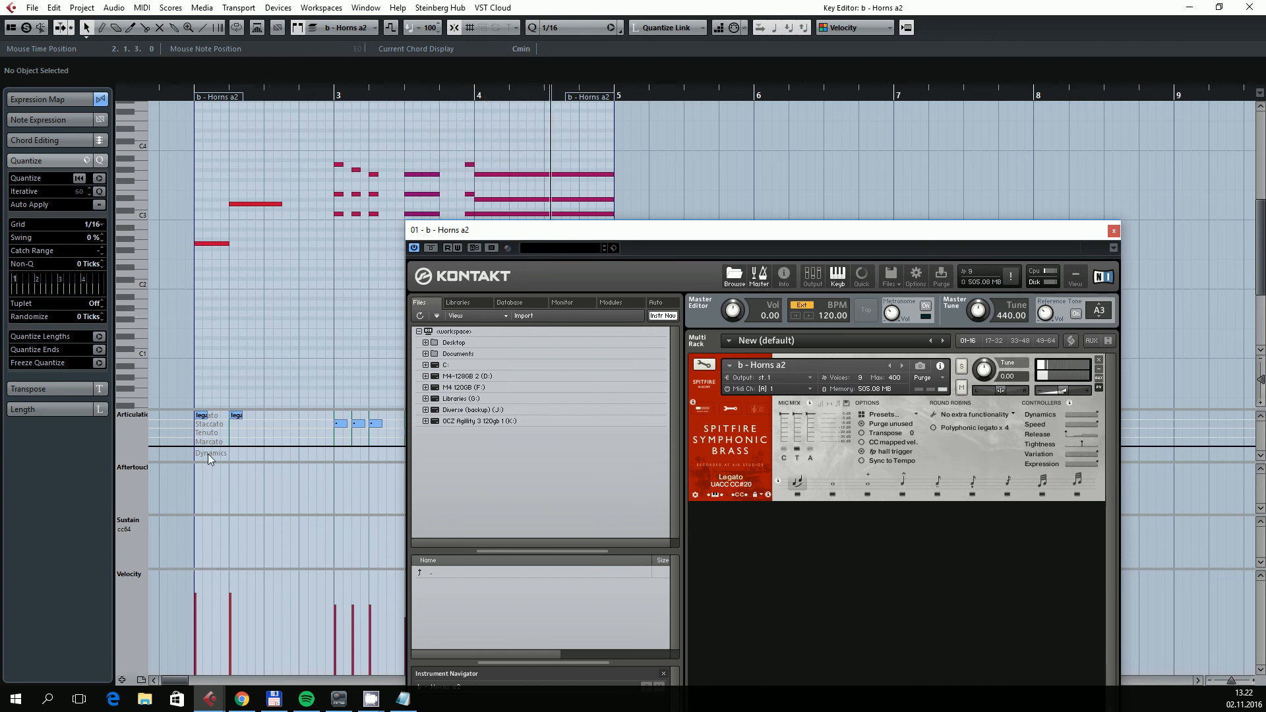
Step: Select the two legato notes in bar 2, replay the part from just before bar 2, and clear the note selection
{"action": "left_click_drag", "start_coordinate": [268, 159], "coordinate": [175, 318]}
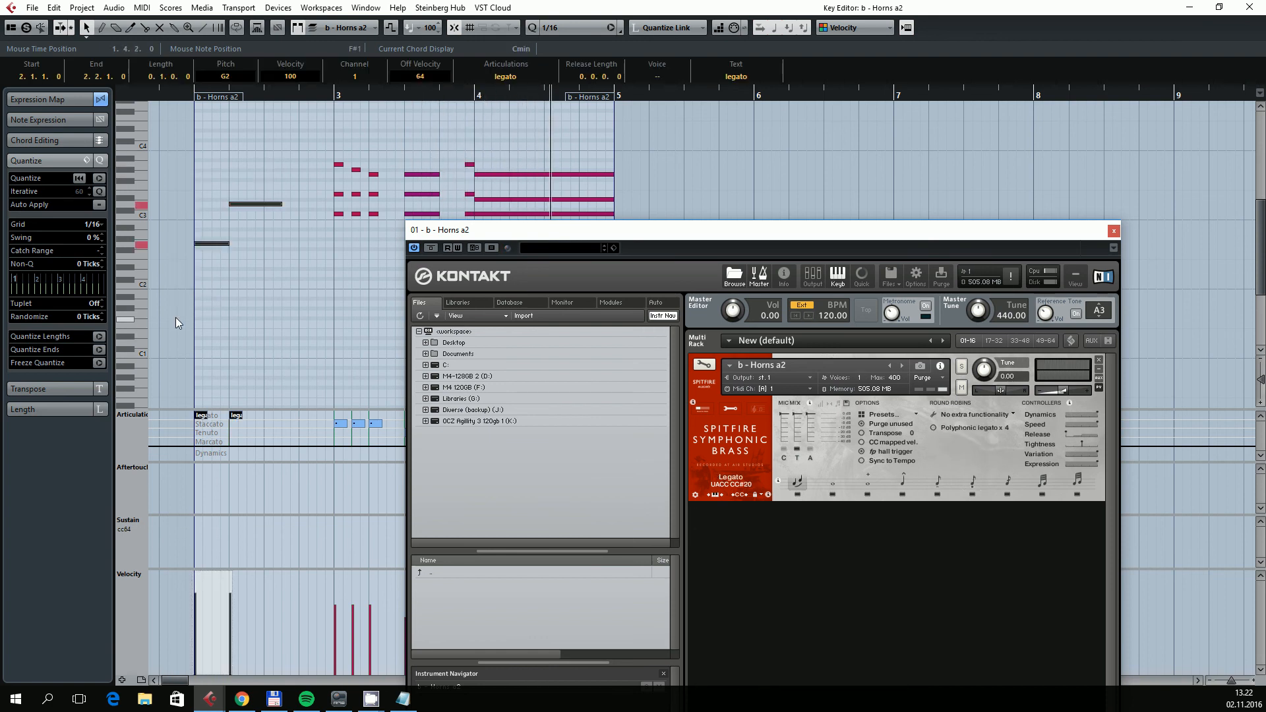
{"action": "left_click", "coordinate": [186, 88]}
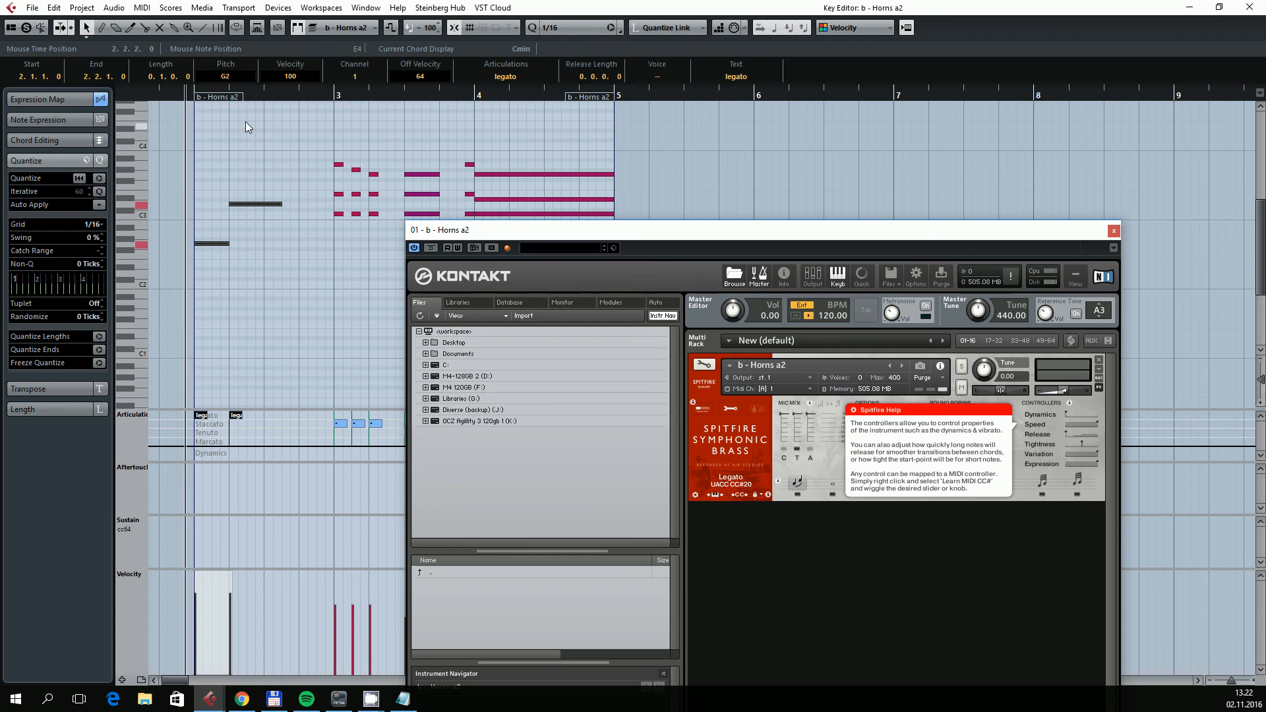
{"action": "key", "text": "space"}
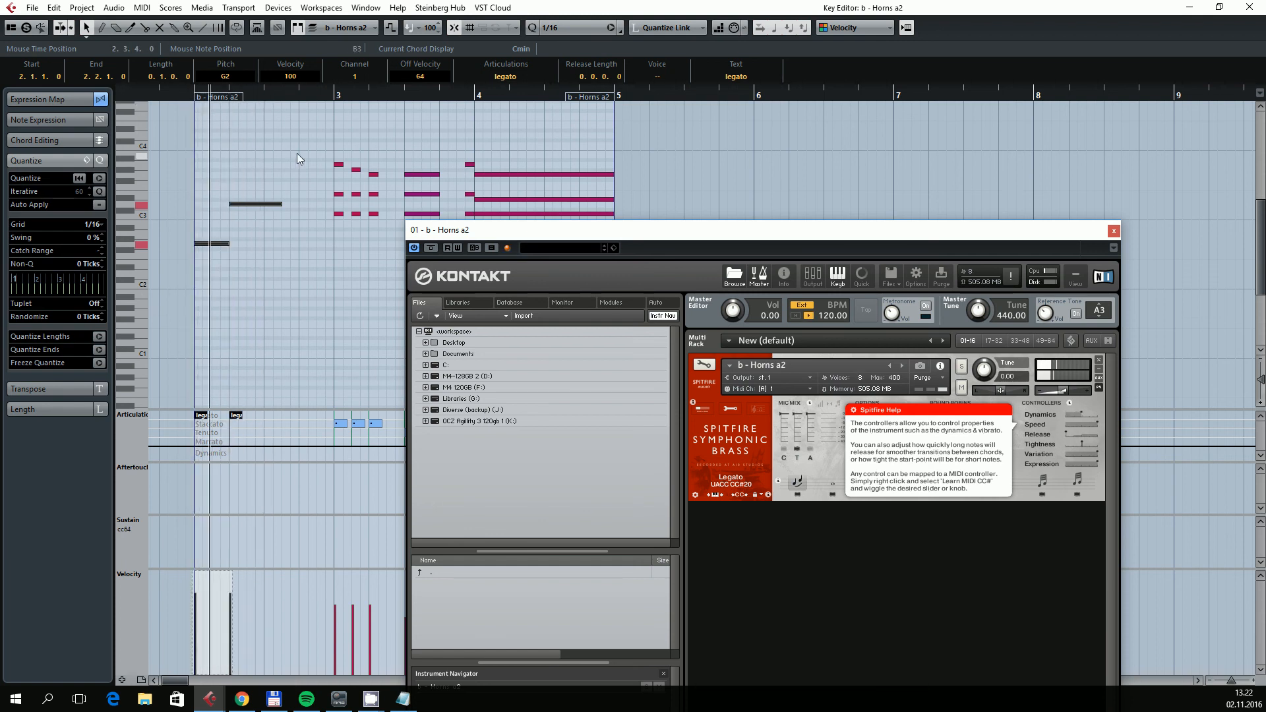
{"action": "left_click", "coordinate": [295, 311]}
{"action": "left_click_drag", "start_coordinate": [275, 150], "coordinate": [194, 318]}
{"action": "left_click", "coordinate": [294, 254]}
{"action": "key", "text": "g"}
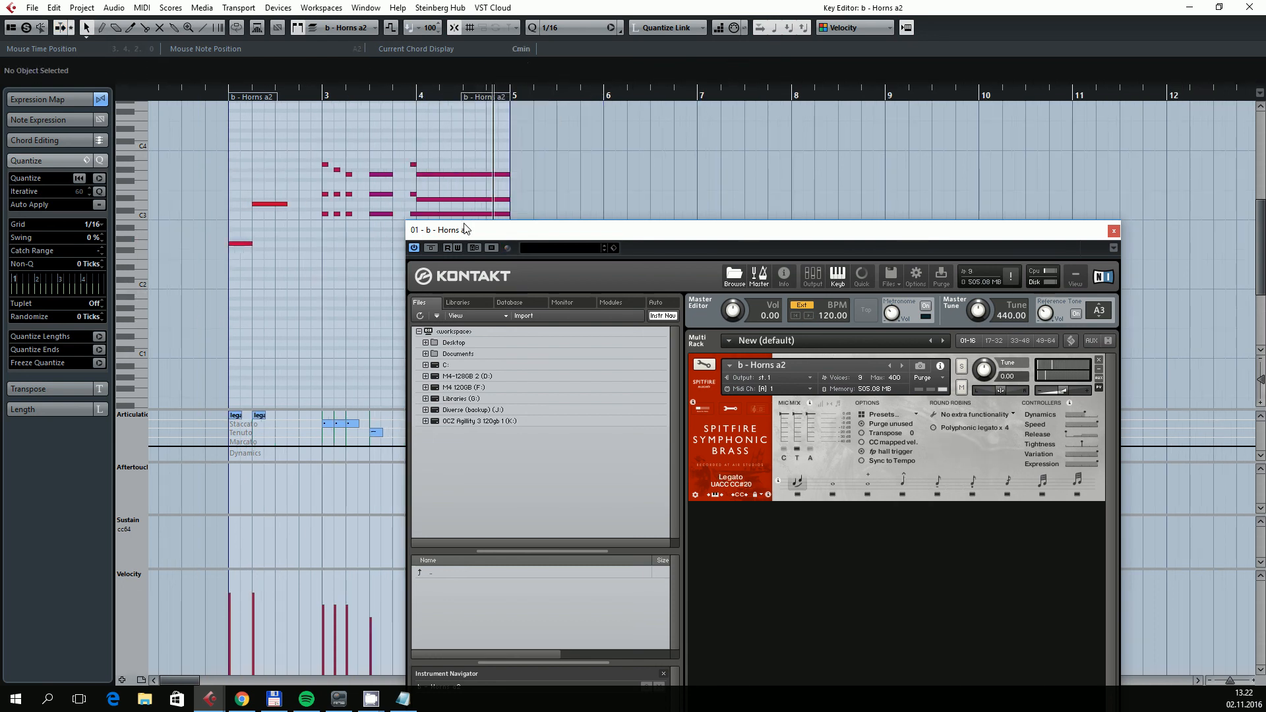
Step: Move the Kontakt window clear of the notes, close the Key Editor, and check the expression maps available for the b - Horns a2 track
{"action": "left_click_drag", "start_coordinate": [468, 229], "coordinate": [491, 52]}
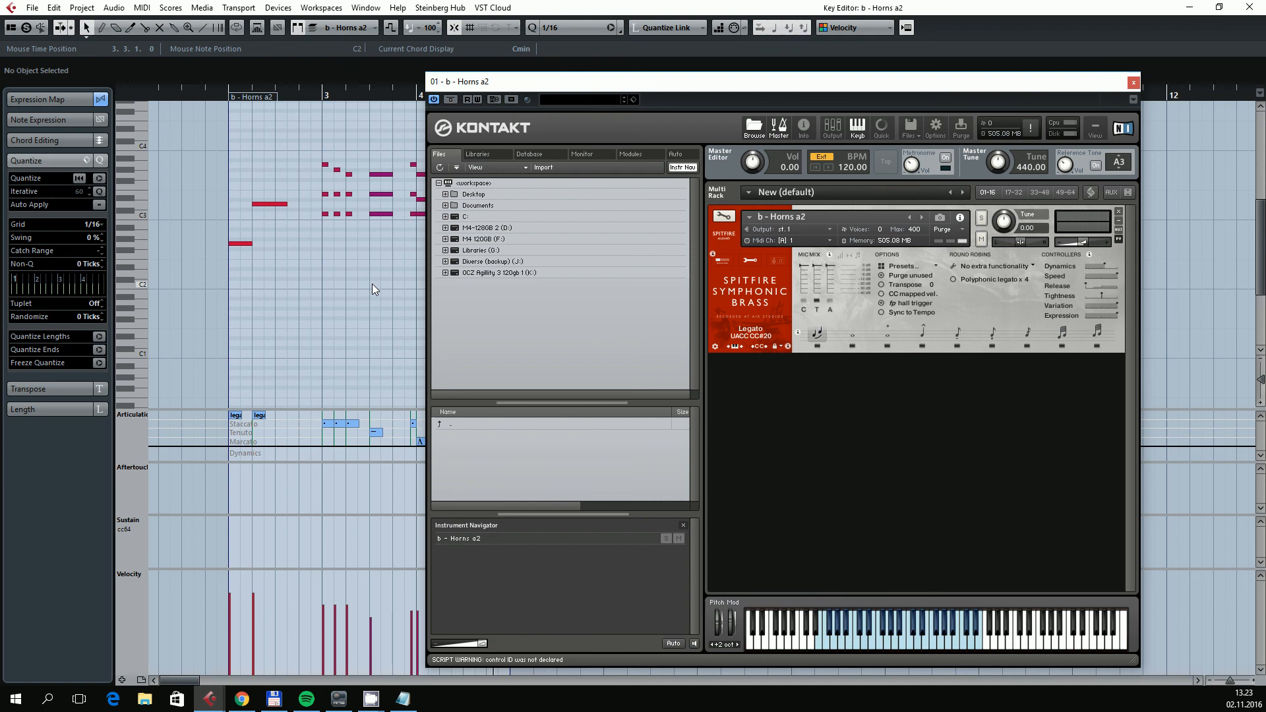
{"action": "left_click", "coordinate": [1248, 7]}
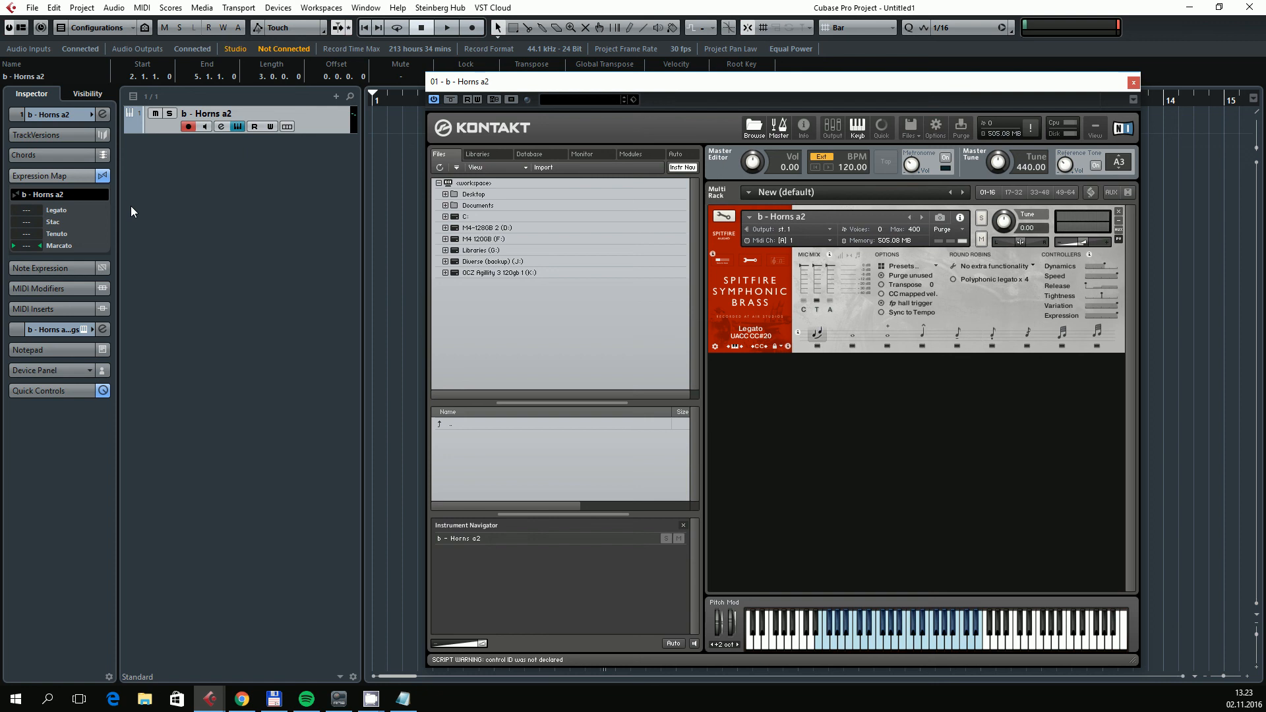
{"action": "left_click", "coordinate": [94, 195]}
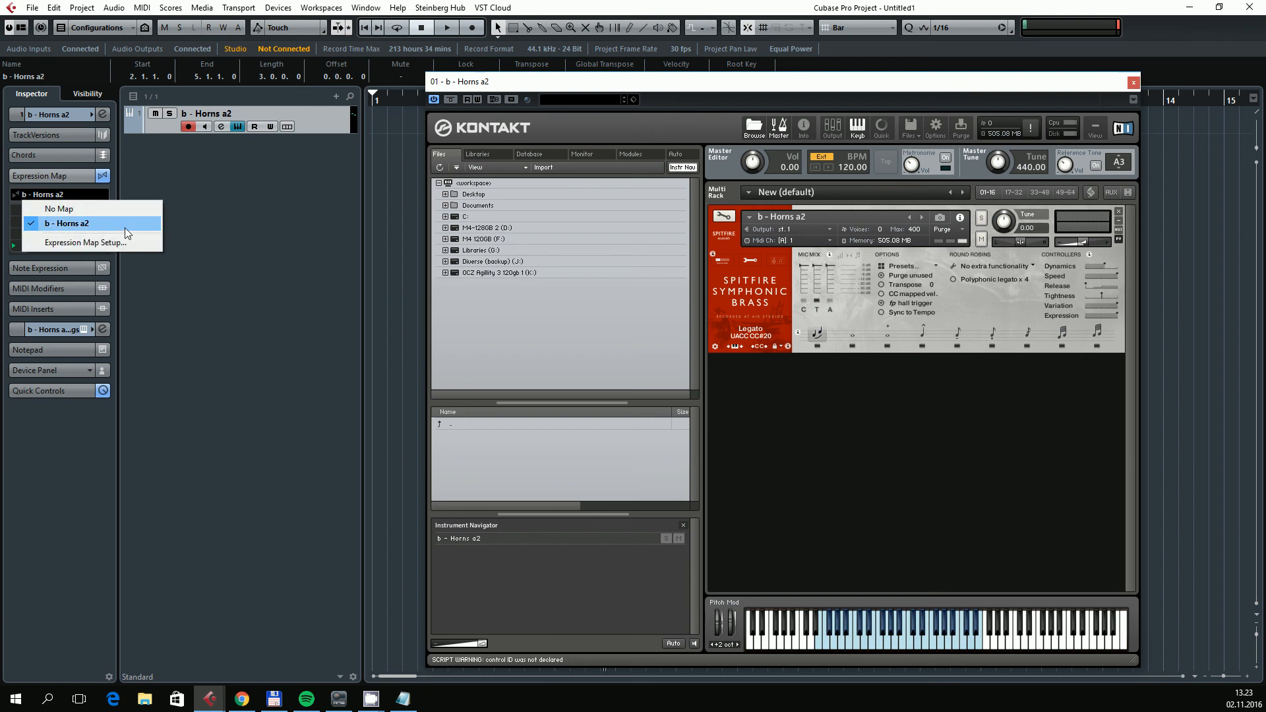
{"action": "left_click", "coordinate": [239, 231]}
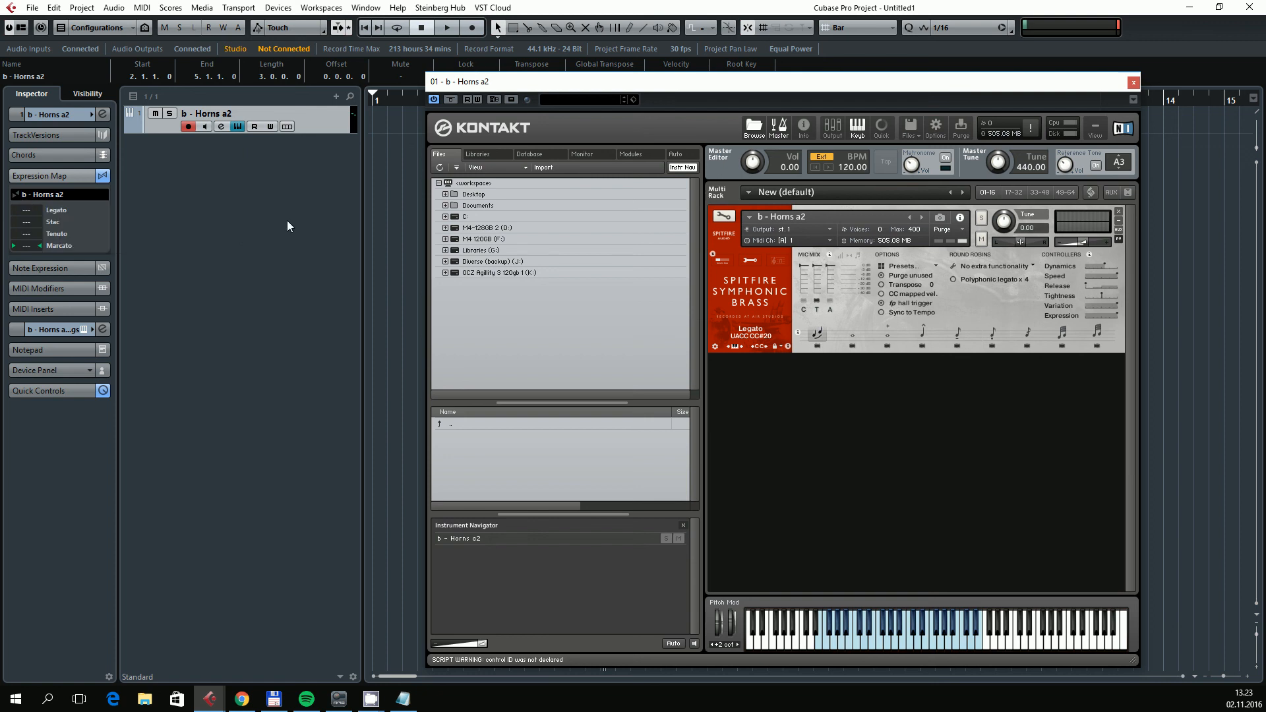
Step: Close the Kontakt instrument window and deselect the b - Horns a2 MIDI part in the project
{"action": "left_click", "coordinate": [813, 219]}
{"action": "left_click", "coordinate": [1133, 83]}
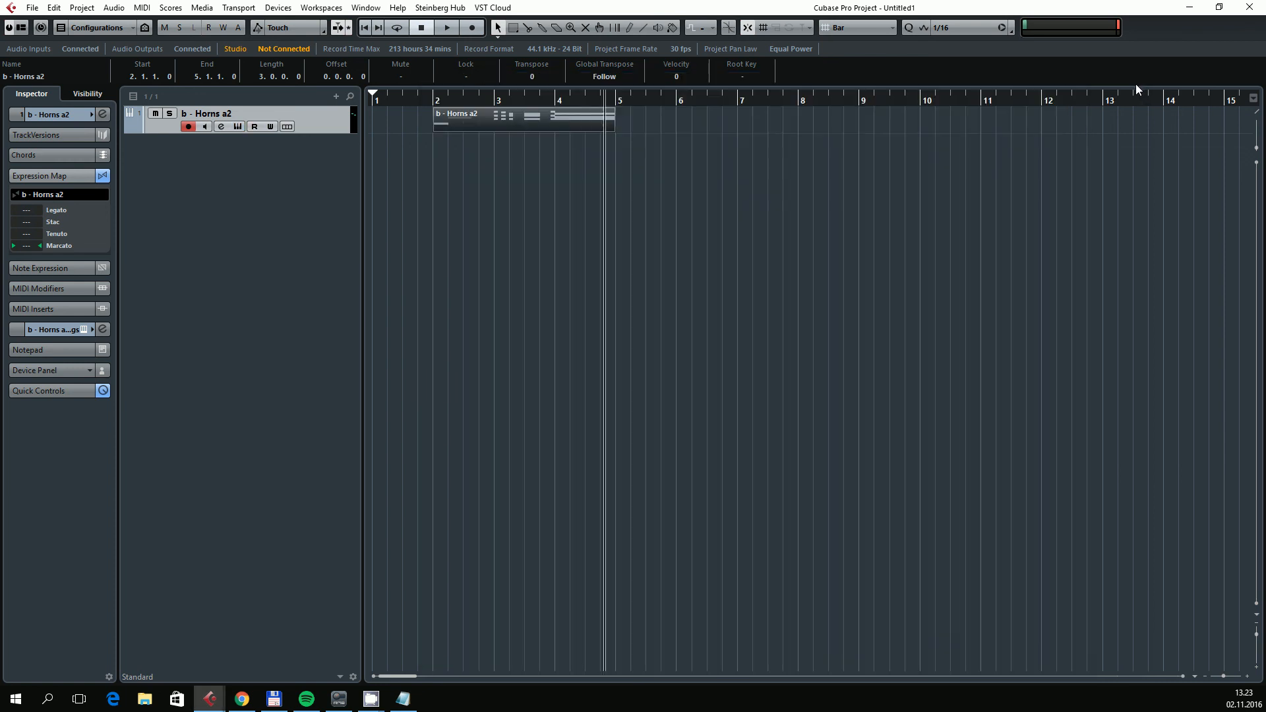
{"action": "left_click", "coordinate": [654, 331]}
{"action": "key", "text": "g"}
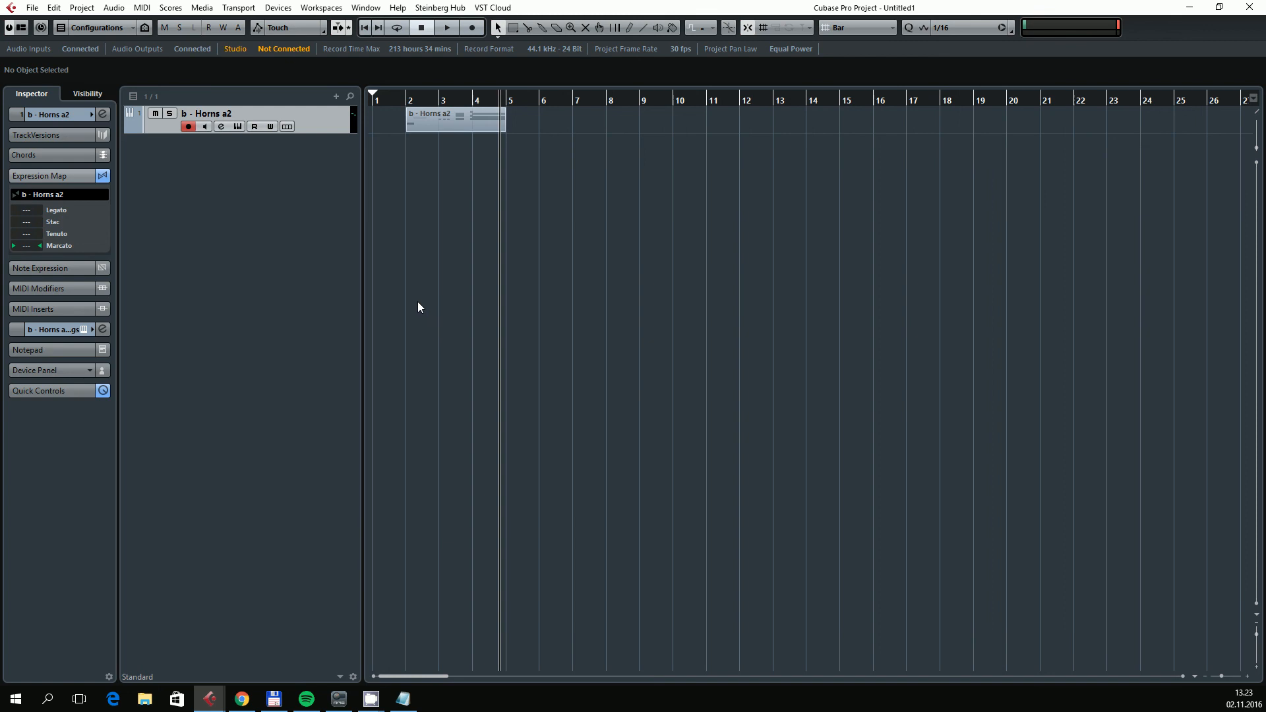